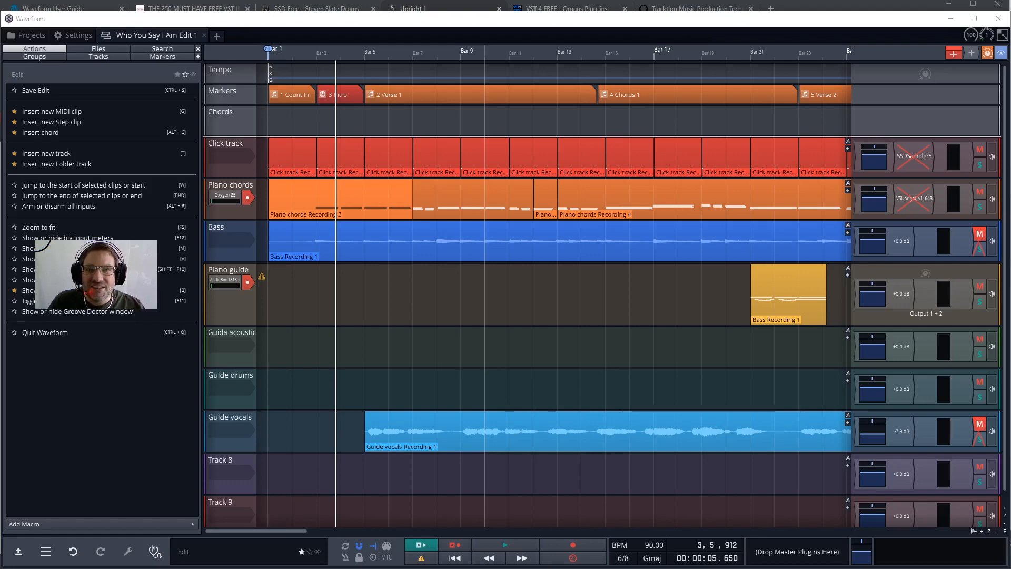
# Switch to the browser and open the Waveform Free download form from the Tracktion home page.
pyautogui.click(830, 4)
pyautogui.click(55, 9)
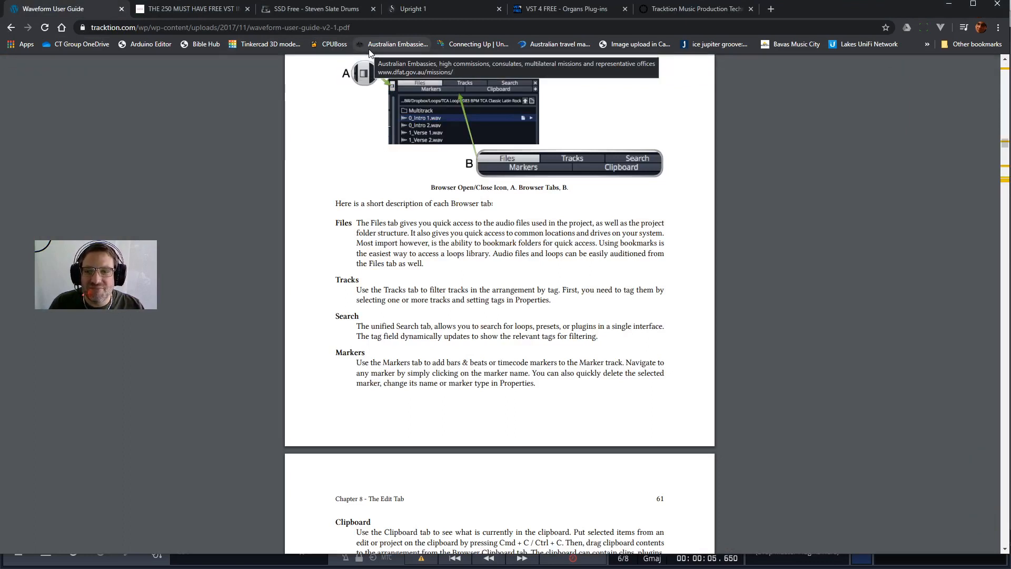
pyautogui.click(687, 12)
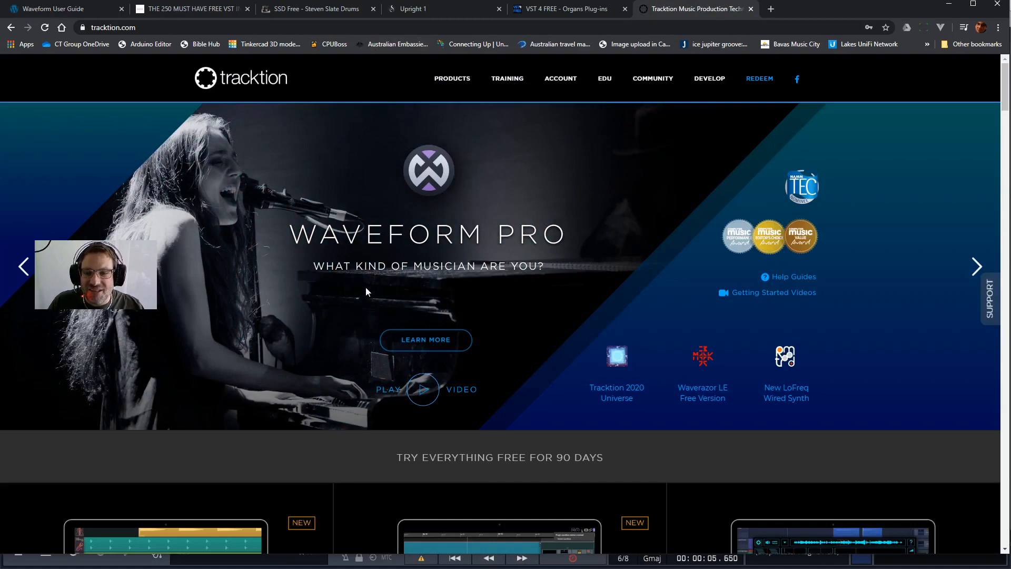
pyautogui.scroll(-1, 395, 284)
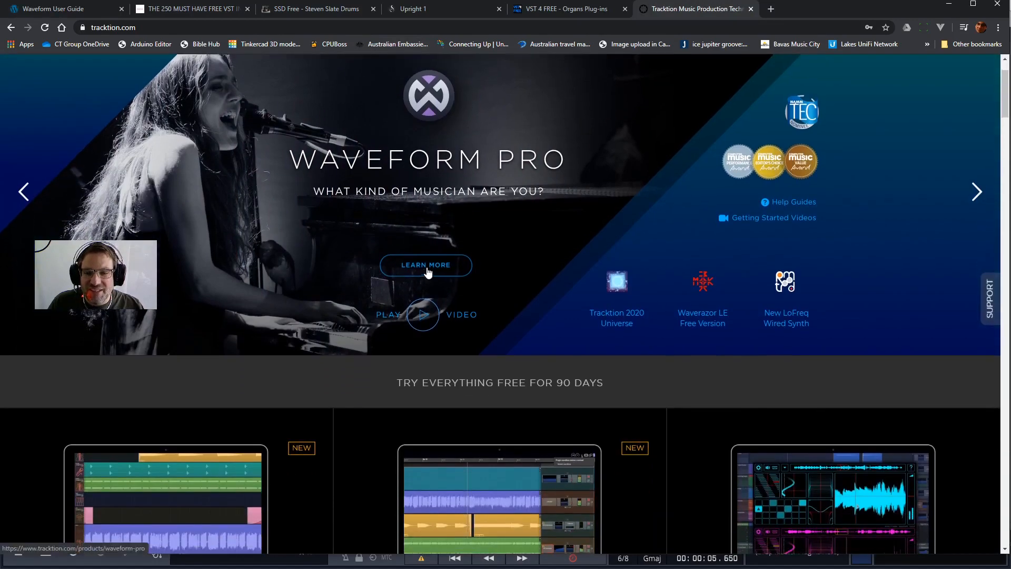
pyautogui.scroll(-10, 428, 271)
pyautogui.scroll(4, 464, 245)
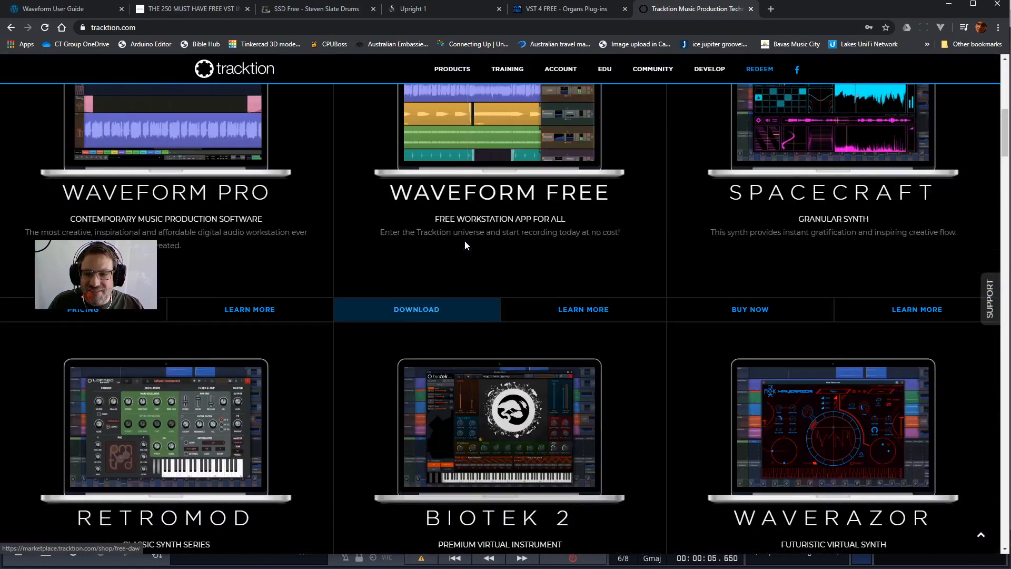
pyautogui.scroll(3, 464, 245)
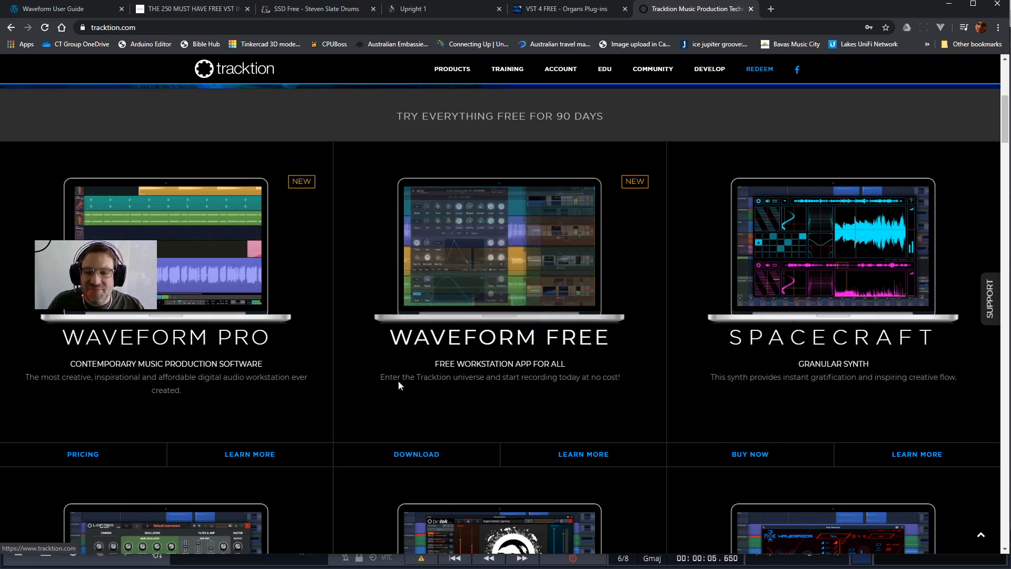
pyautogui.click(420, 457)
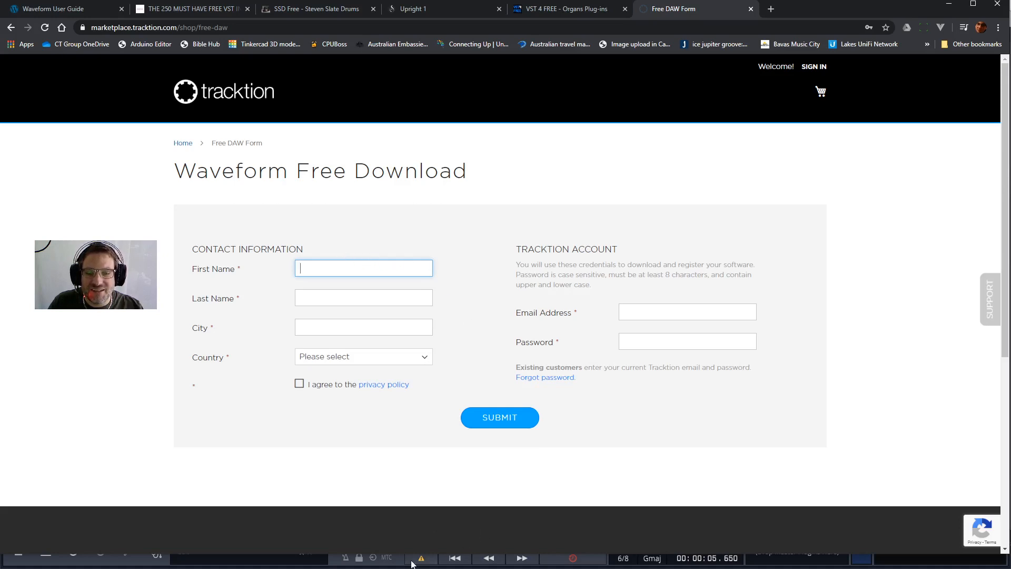
# Switch back to Waveform and look over the project overview and the audio device settings.
pyautogui.click(244, 562)
pyautogui.click(35, 34)
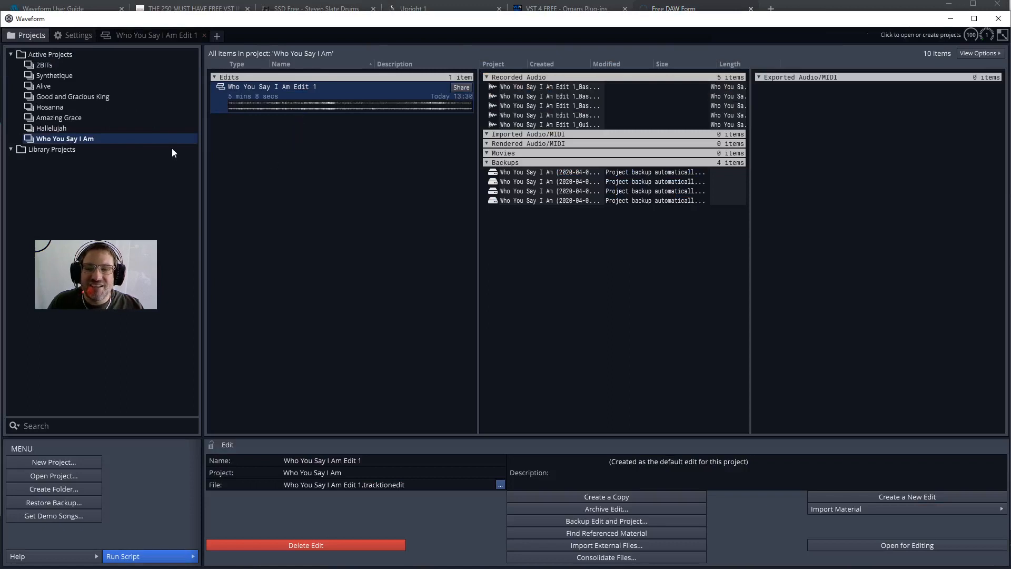
pyautogui.moveTo(172, 148)
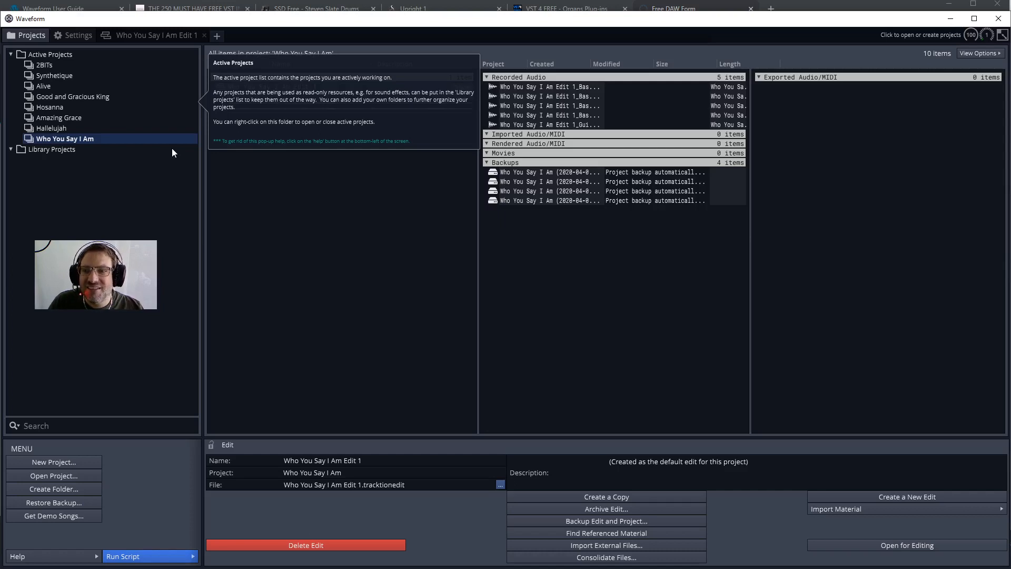
pyautogui.click(74, 37)
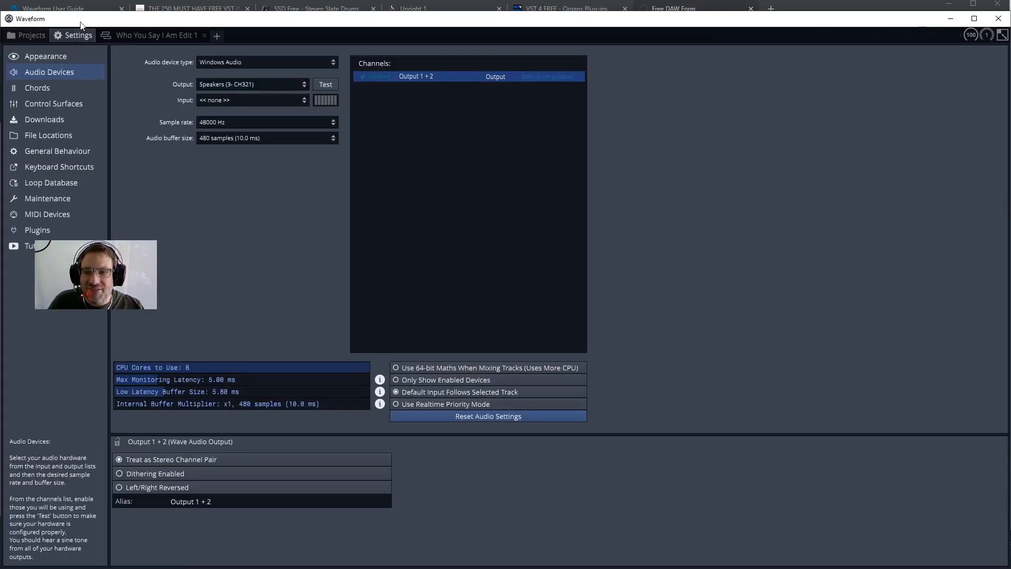
# View the contents of the Synthetique project, and open Who You Say I Am Edit 1 from its project for editing.
pyautogui.click(19, 38)
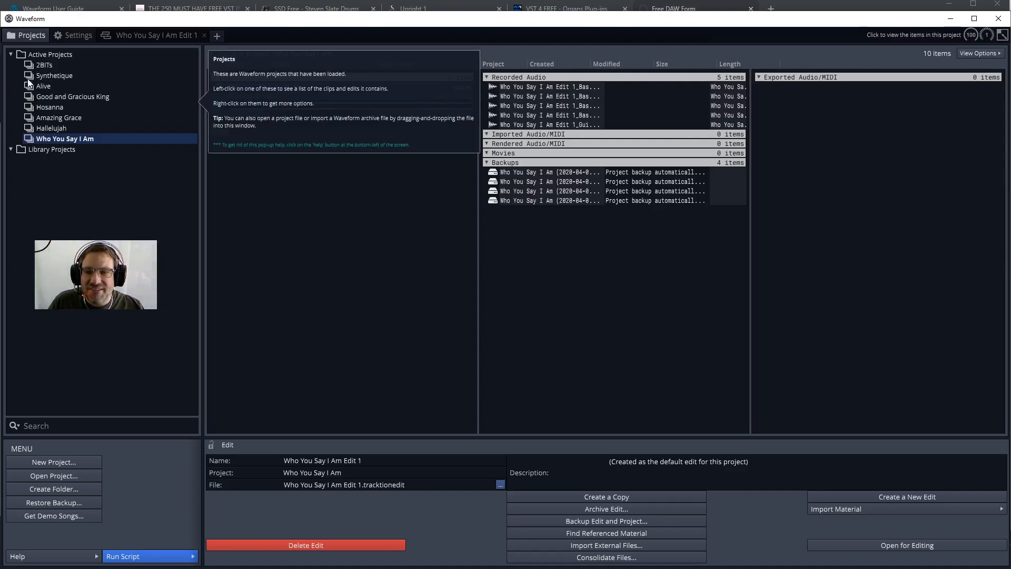
pyautogui.click(56, 77)
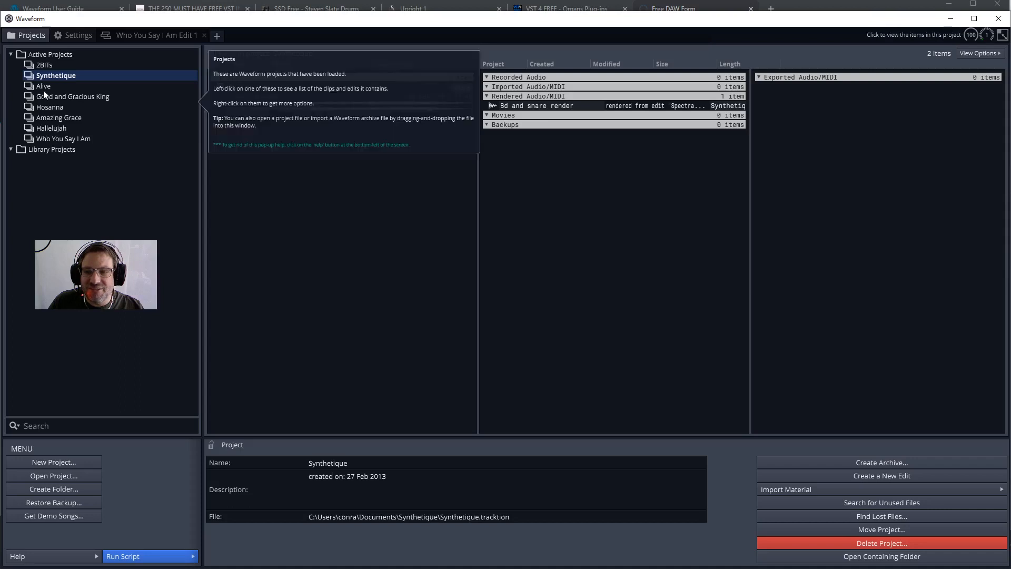
pyautogui.click(49, 141)
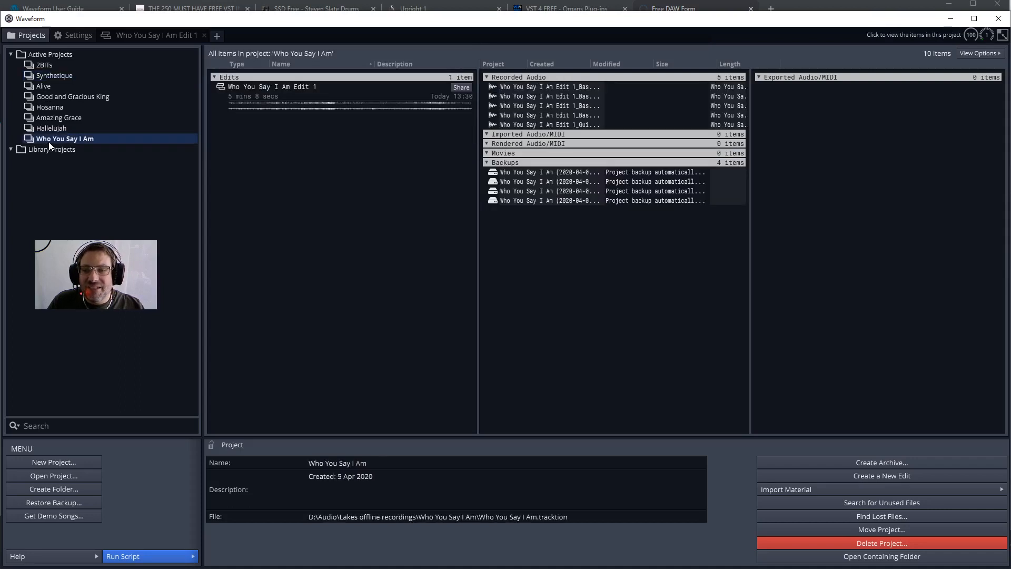
pyautogui.doubleClick(275, 97)
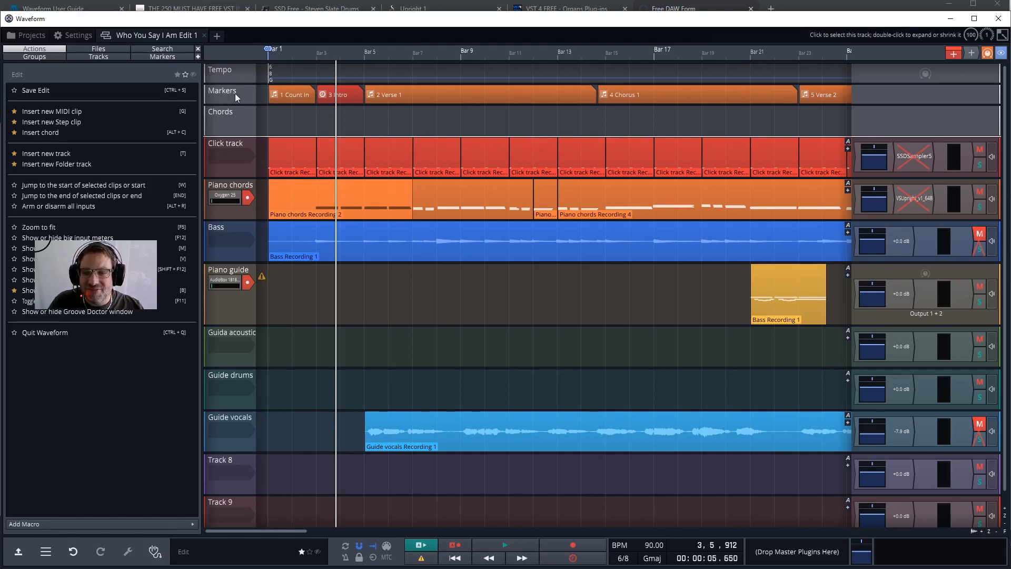
# Select the Tempo, Markers, Chords and Click track tracks one after another to view the actions available for each.
pyautogui.click(231, 72)
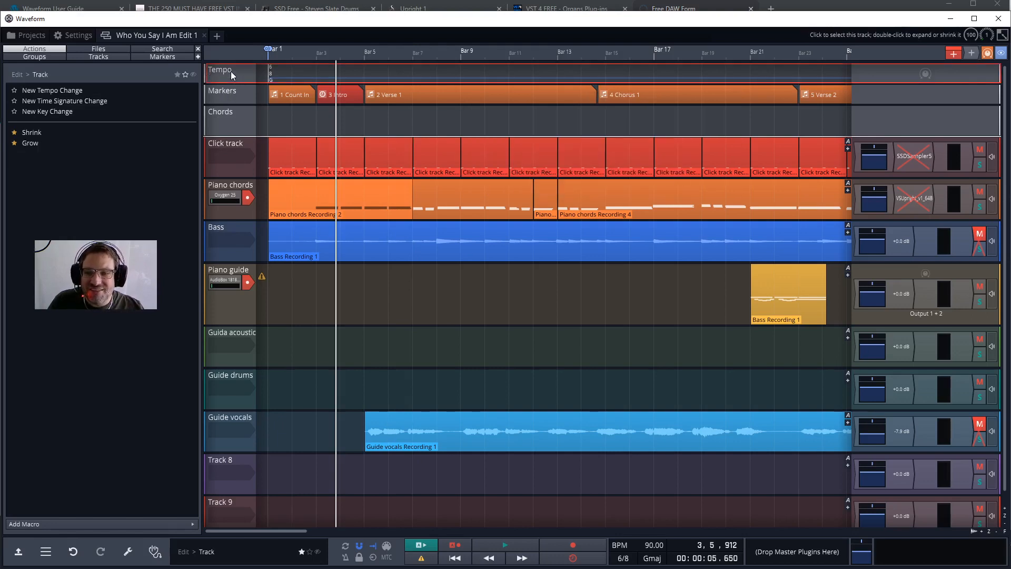
pyautogui.click(221, 98)
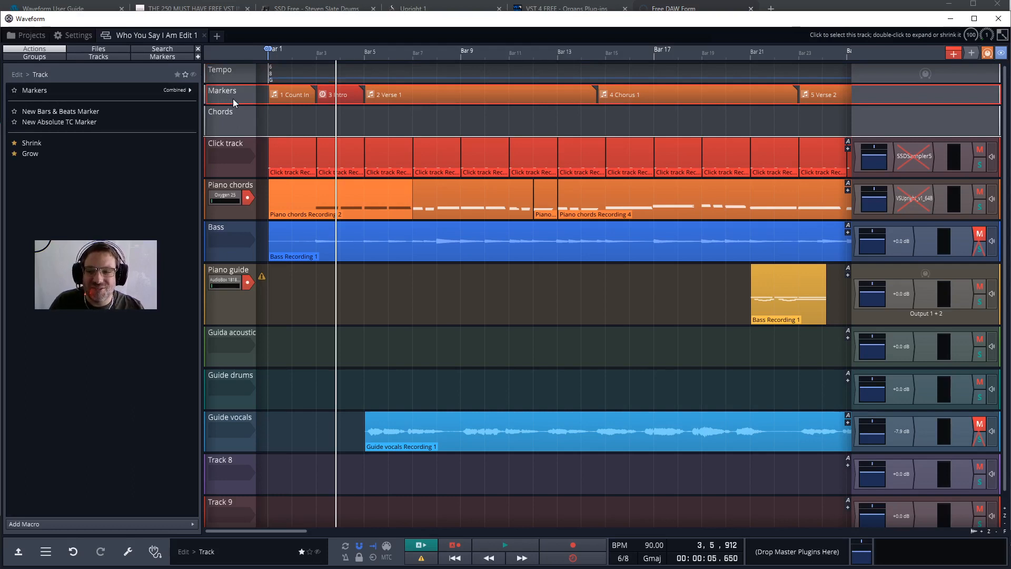
pyautogui.click(226, 139)
pyautogui.click(227, 128)
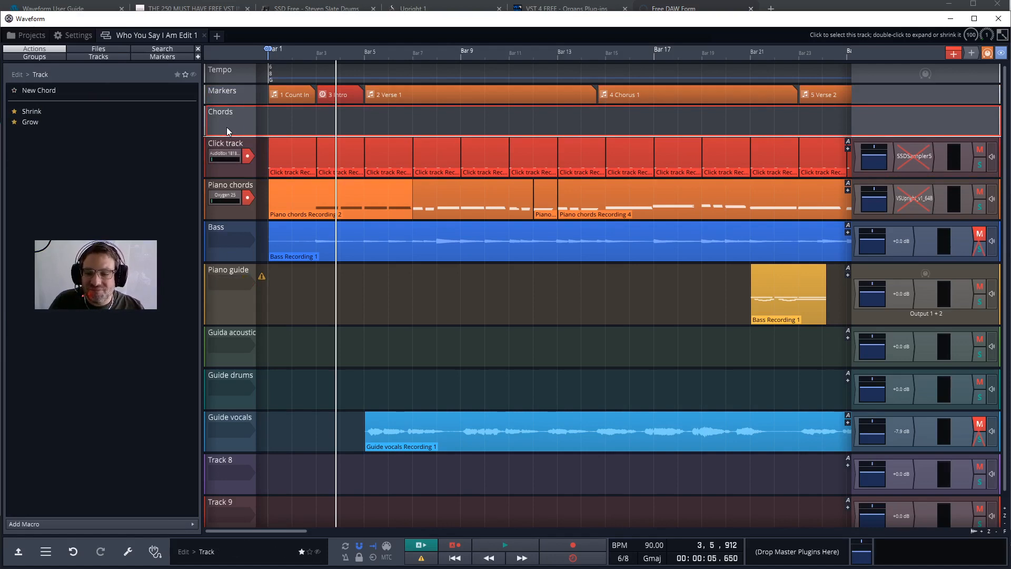
pyautogui.click(219, 162)
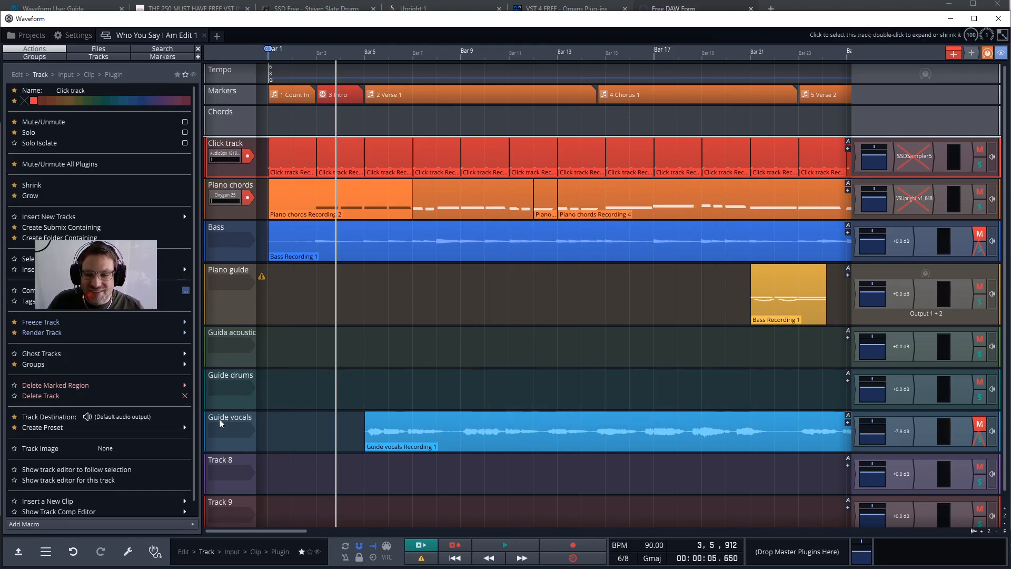
# Examine the track list and the timeline of the arrangement at several zoom levels.
pyautogui.scroll(-1, 227, 318)
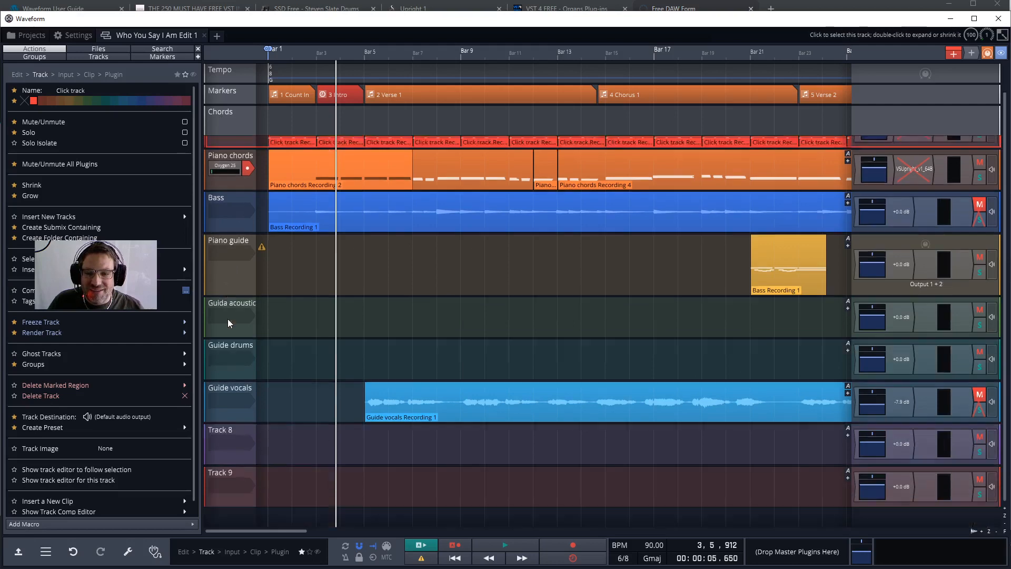
pyautogui.scroll(1, 235, 289)
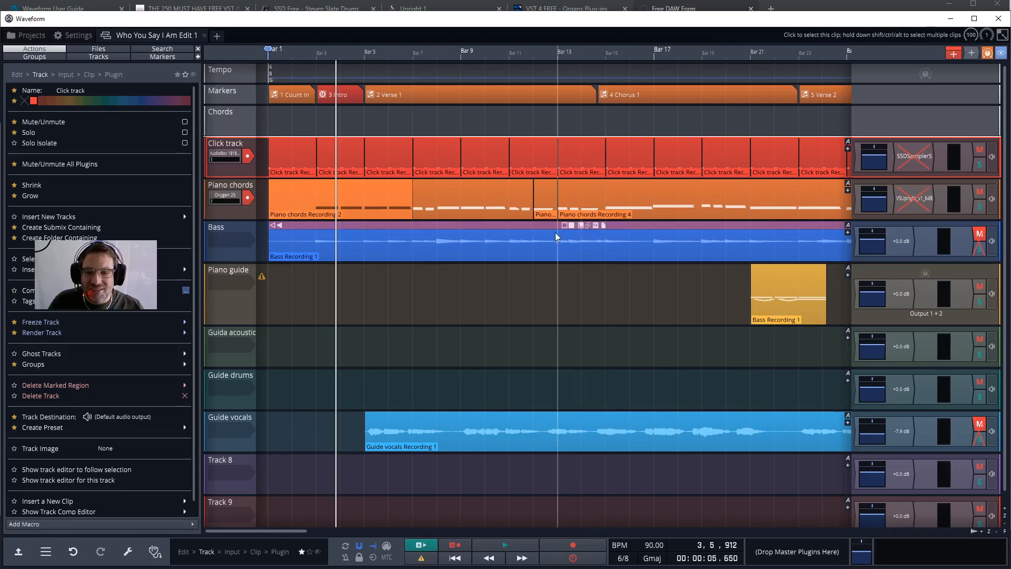
pyautogui.scroll(5, 555, 232)
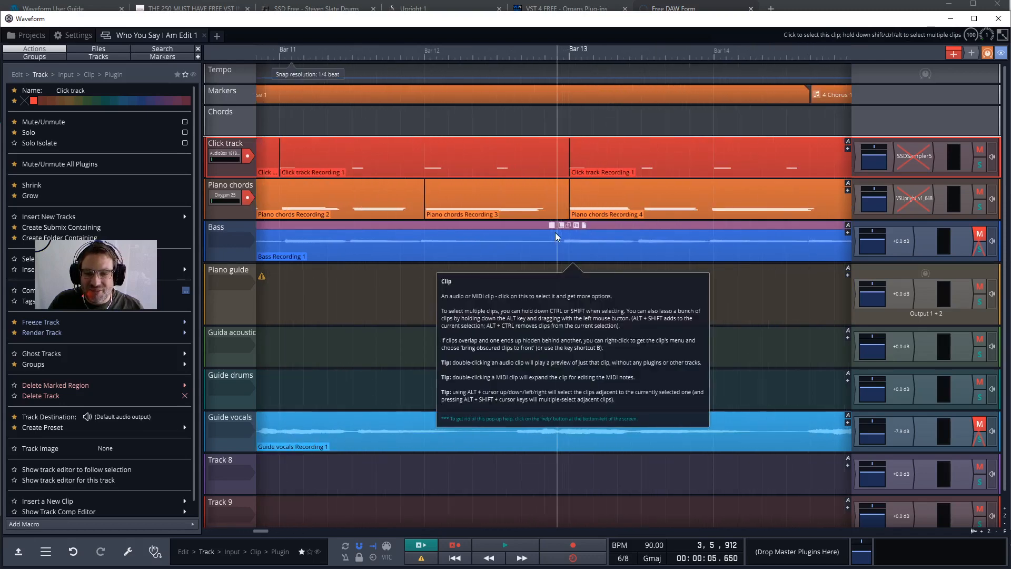
pyautogui.scroll(3, 555, 232)
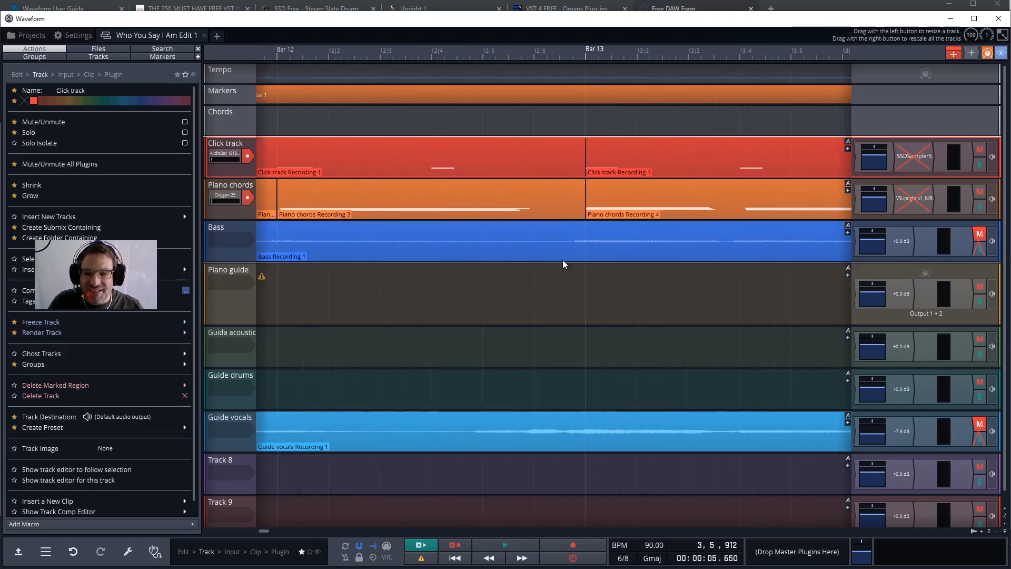
pyautogui.scroll(-4, 558, 256)
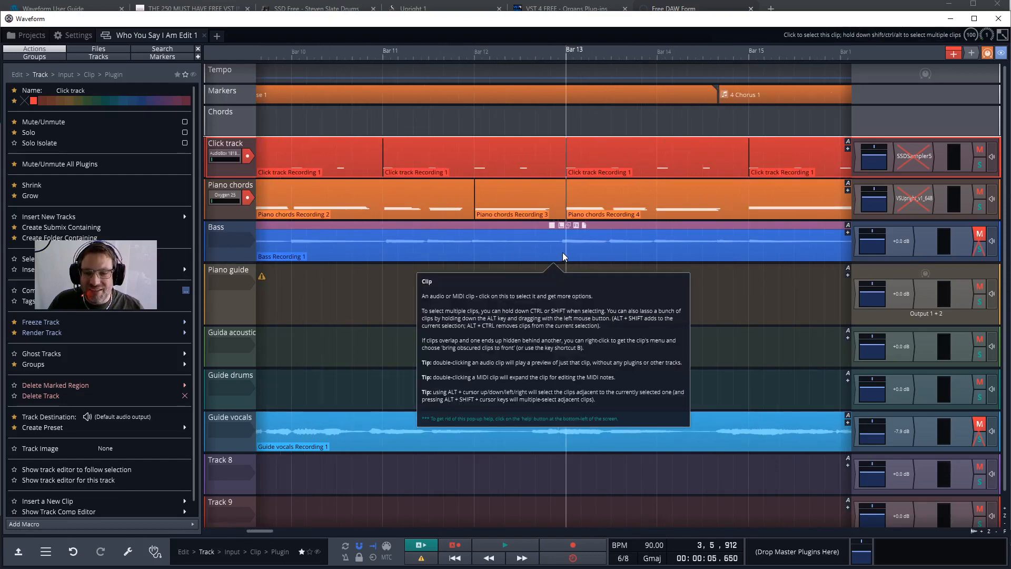
pyautogui.scroll(-5, 562, 251)
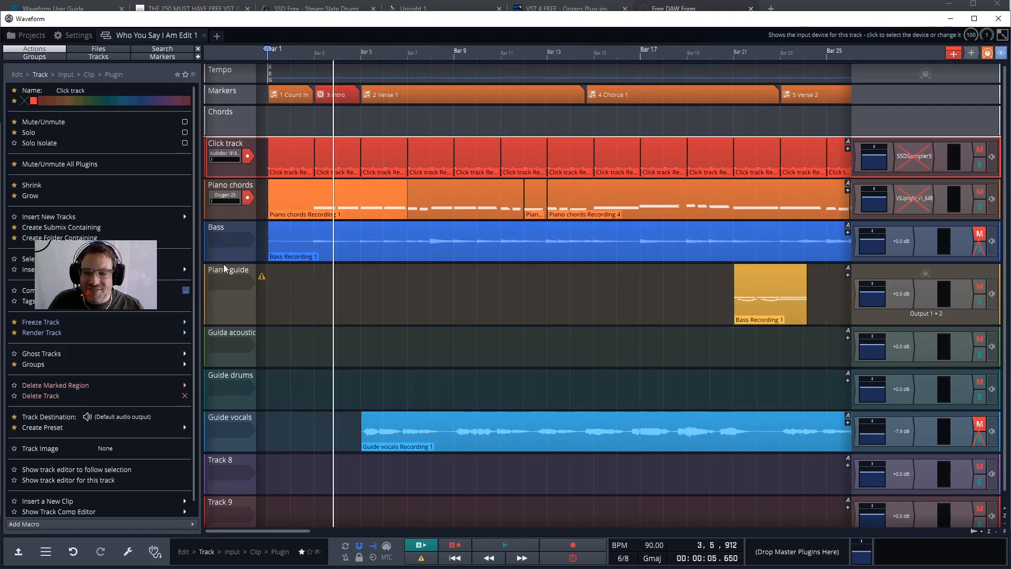
pyautogui.scroll(-2, 244, 248)
pyautogui.scroll(2, 244, 248)
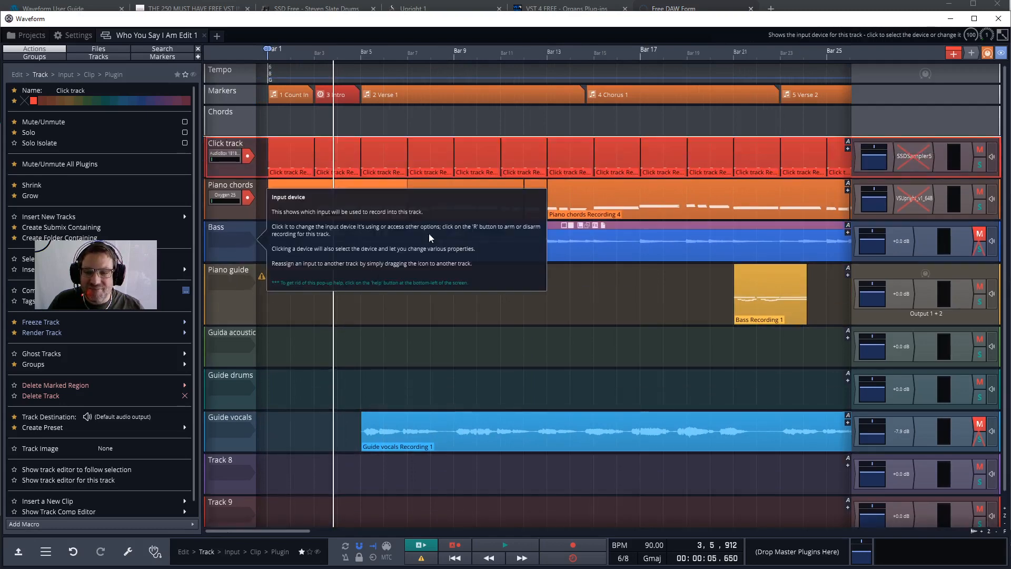
# Expand the Piano chords track to inspect its MIDI notes, and collapse it to review the clips along the timeline.
pyautogui.scroll(3, 514, 240)
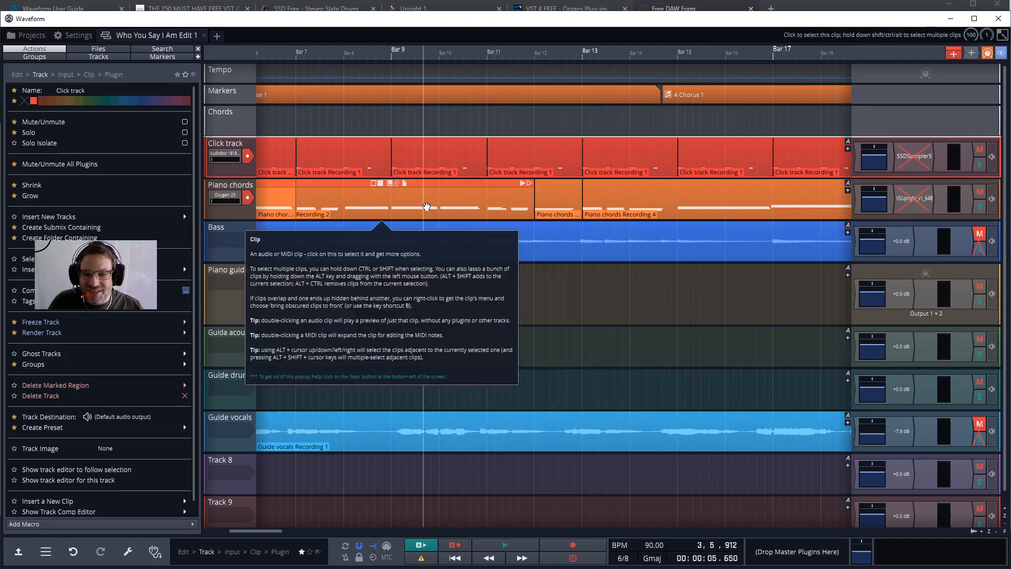
pyautogui.hscroll(-4, 426, 207)
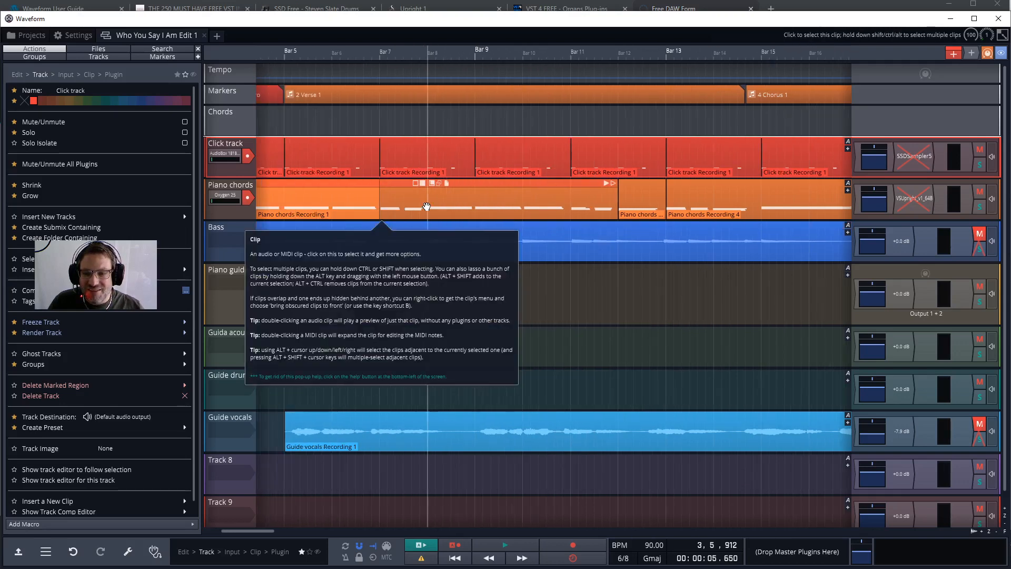
pyautogui.hscroll(-3, 426, 206)
pyautogui.doubleClick(427, 206)
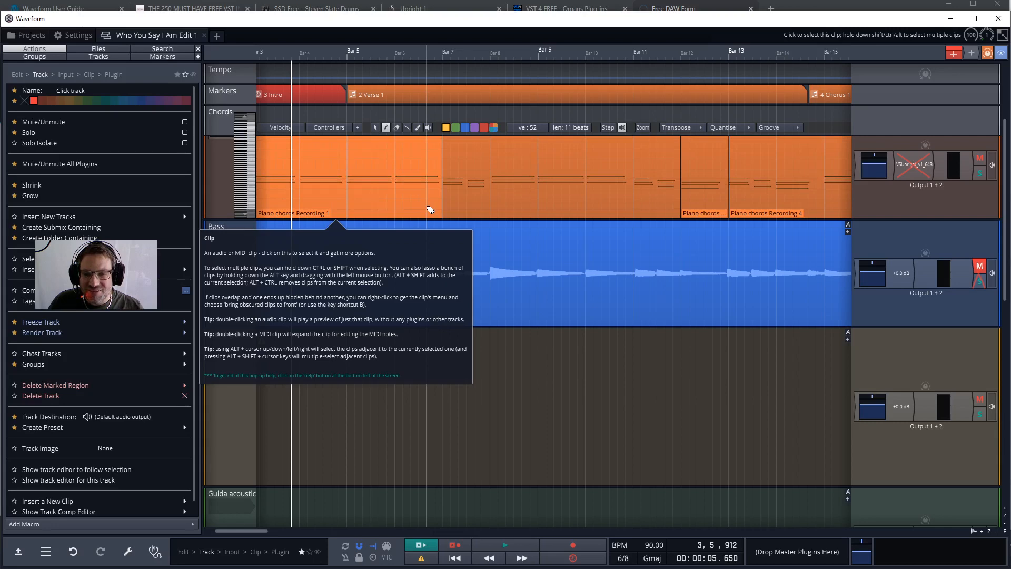
pyautogui.click(541, 280)
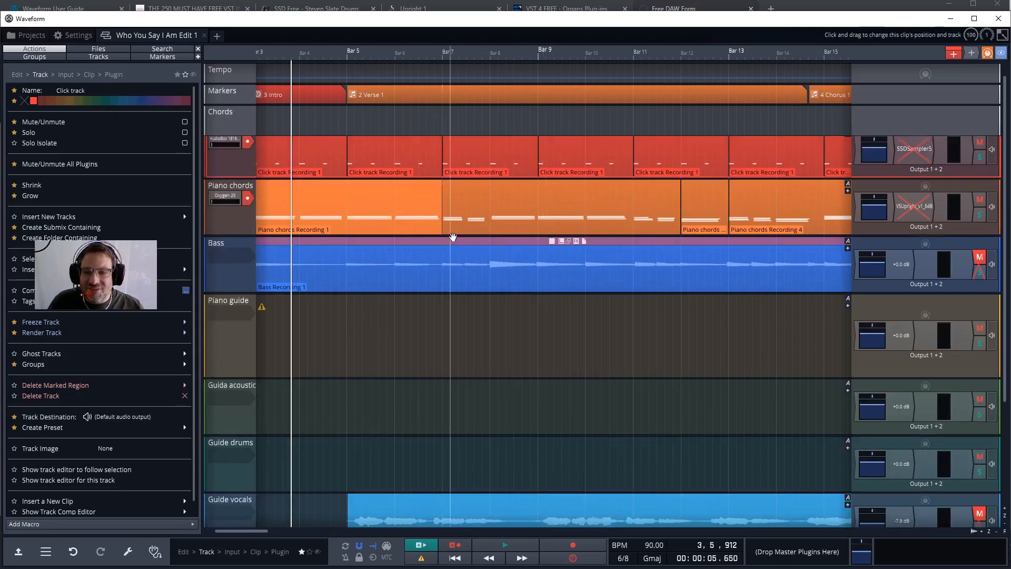
pyautogui.click(556, 227)
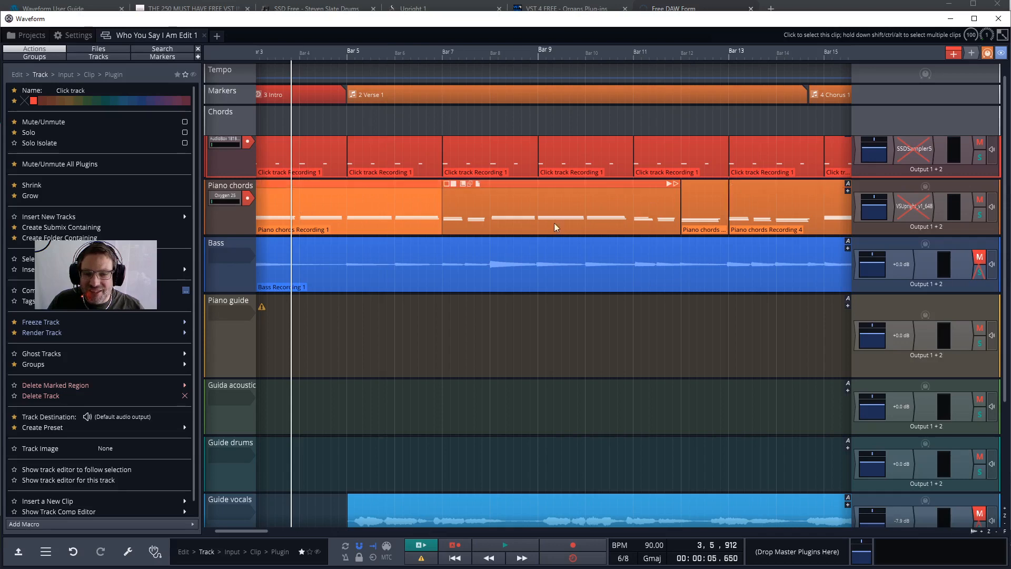
pyautogui.hscroll(-3, 479, 203)
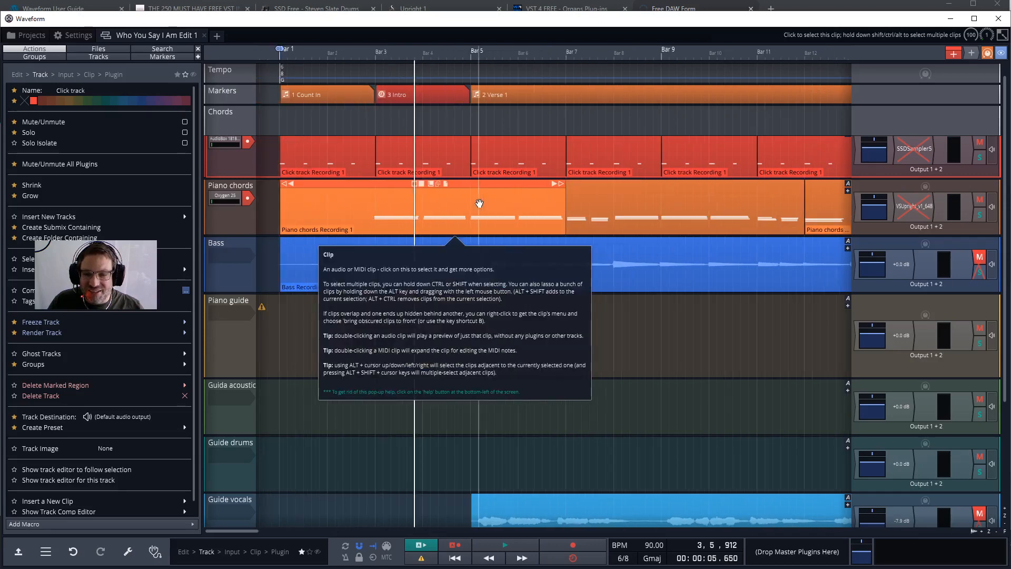
pyautogui.hscroll(5, 479, 203)
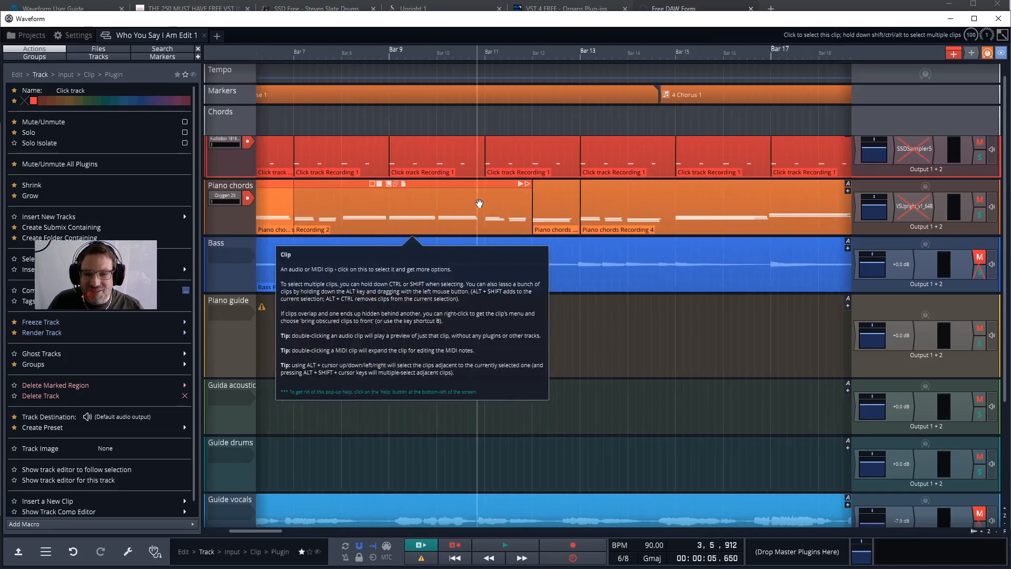
pyautogui.hscroll(-2, 479, 203)
pyautogui.hscroll(-2, 479, 203)
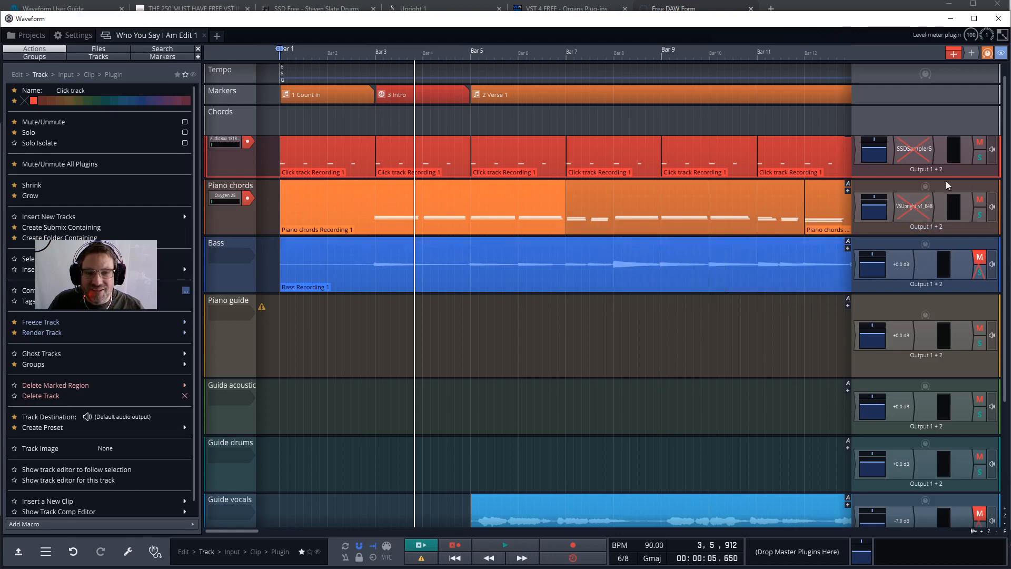
# Add a 4-Band Equaliser plugin to the Bass track's output chain.
pyautogui.moveTo(974, 57)
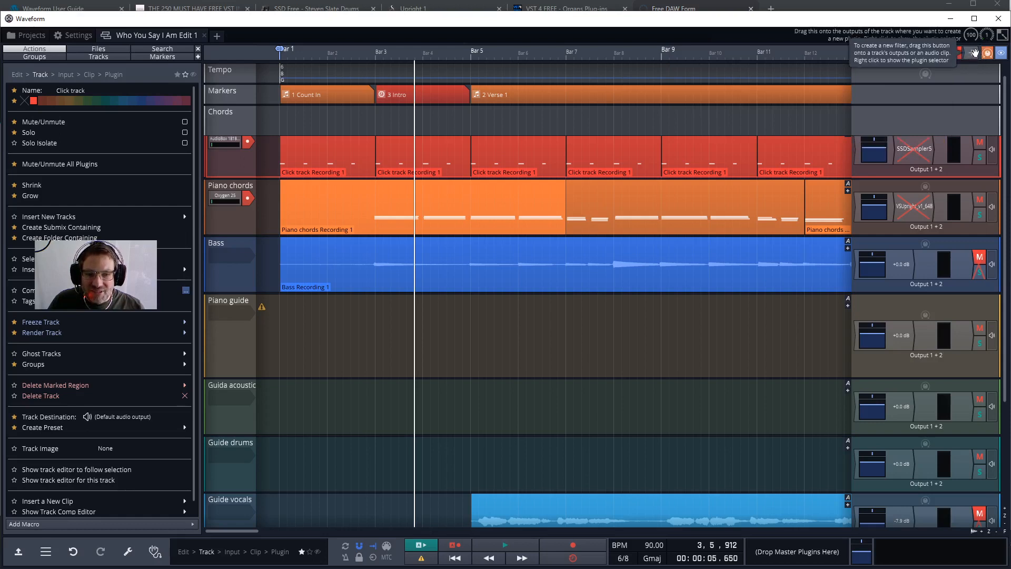
pyautogui.moveTo(970, 51); pyautogui.dragTo(916, 268)
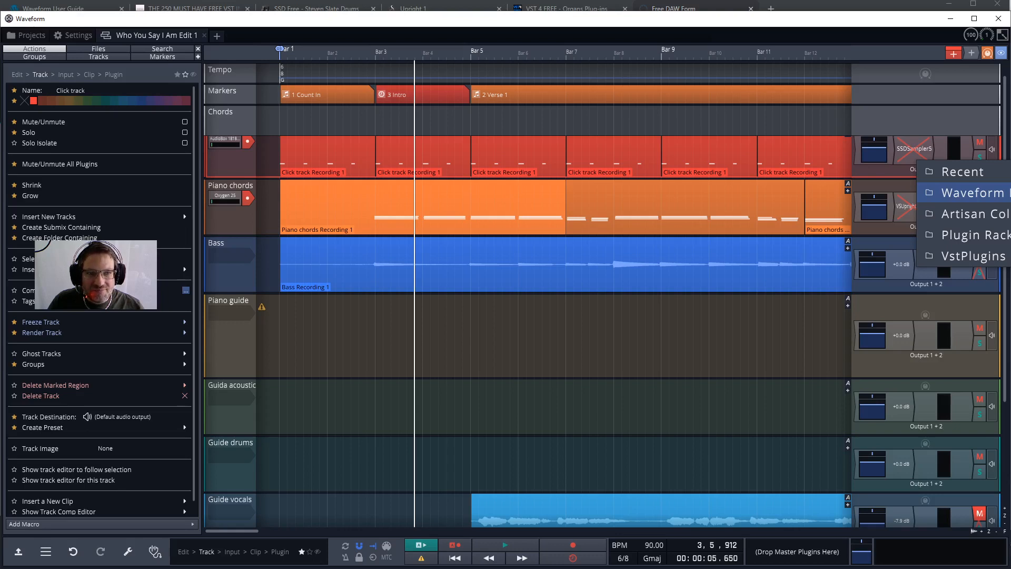
pyautogui.click(1009, 193)
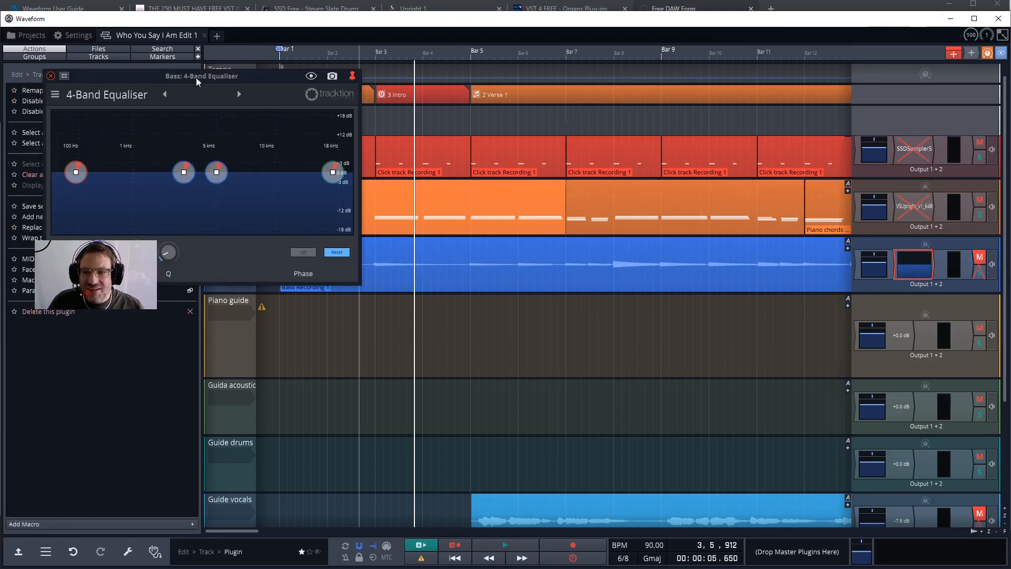
# Move the equaliser window clear of the track controls and set its low band frequency to 40 Hz.
pyautogui.moveTo(182, 78); pyautogui.dragTo(465, 131)
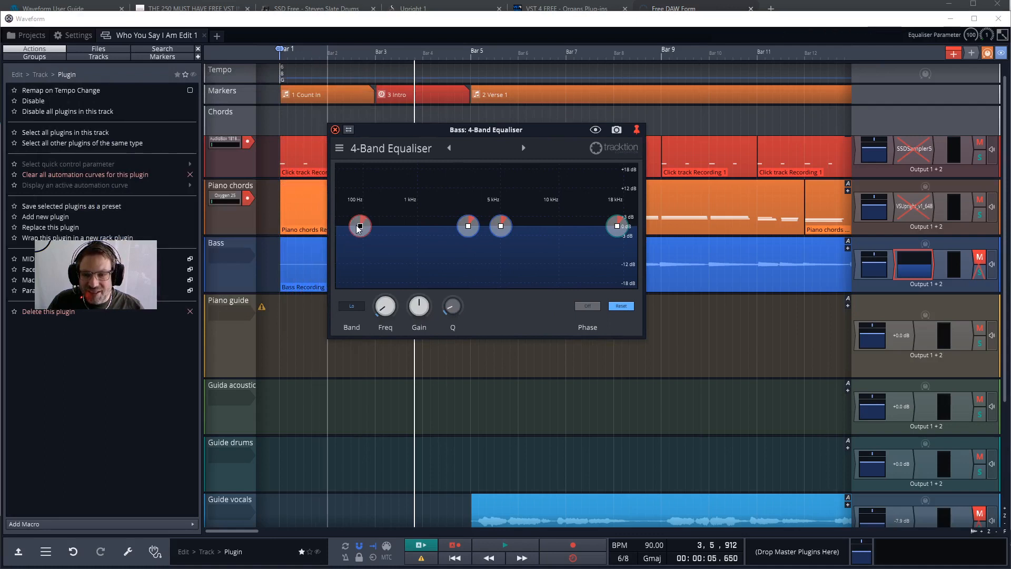
pyautogui.moveTo(360, 227); pyautogui.dragTo(347, 246)
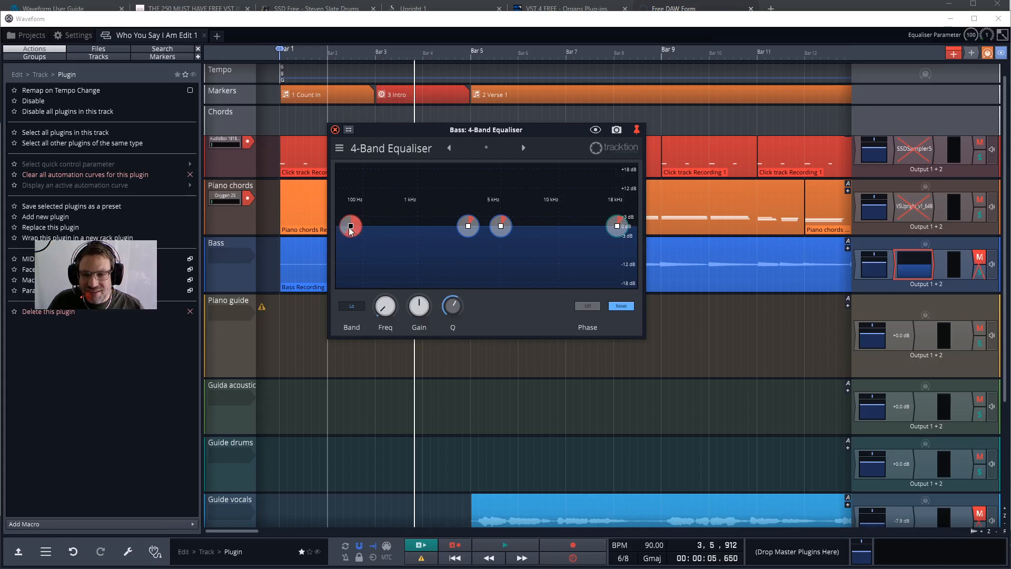
pyautogui.moveTo(350, 228); pyautogui.dragTo(342, 267)
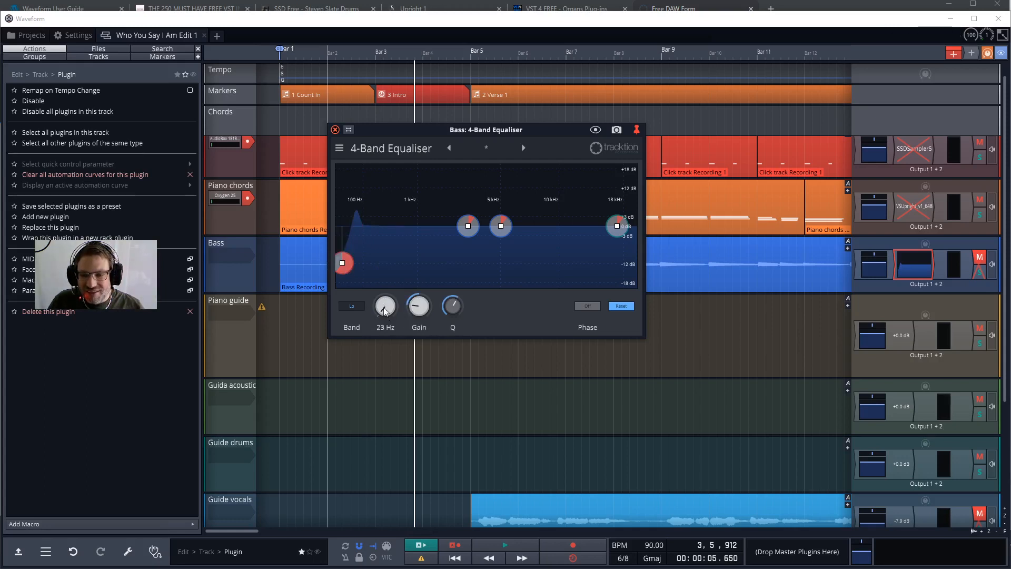
pyautogui.moveTo(384, 311)
pyautogui.mouseDown()
pyautogui.moveTo(383, 295)
pyautogui.moveTo(382, 308)
pyautogui.mouseUp()
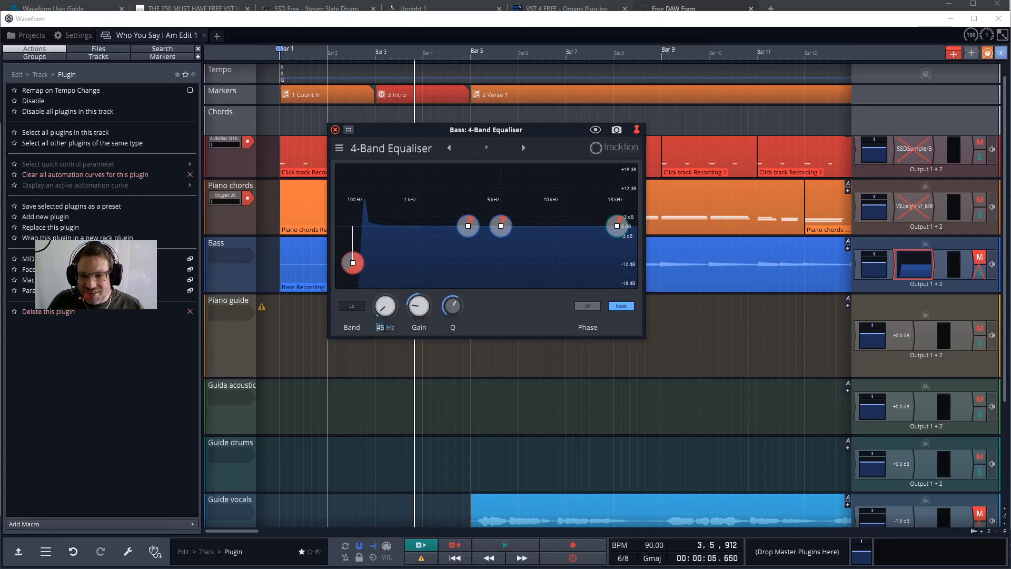
pyautogui.write('40')
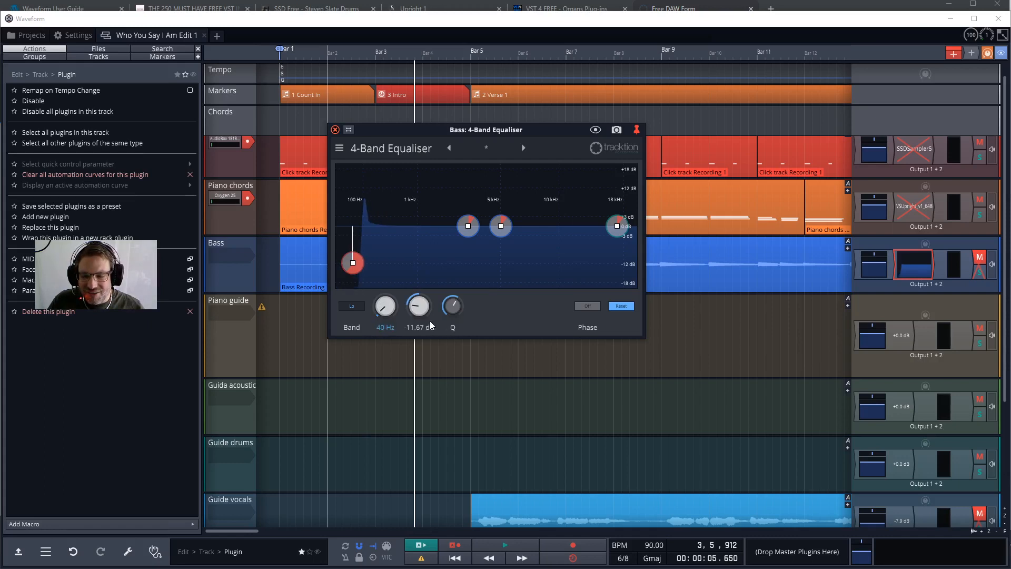
pyautogui.press('Return')
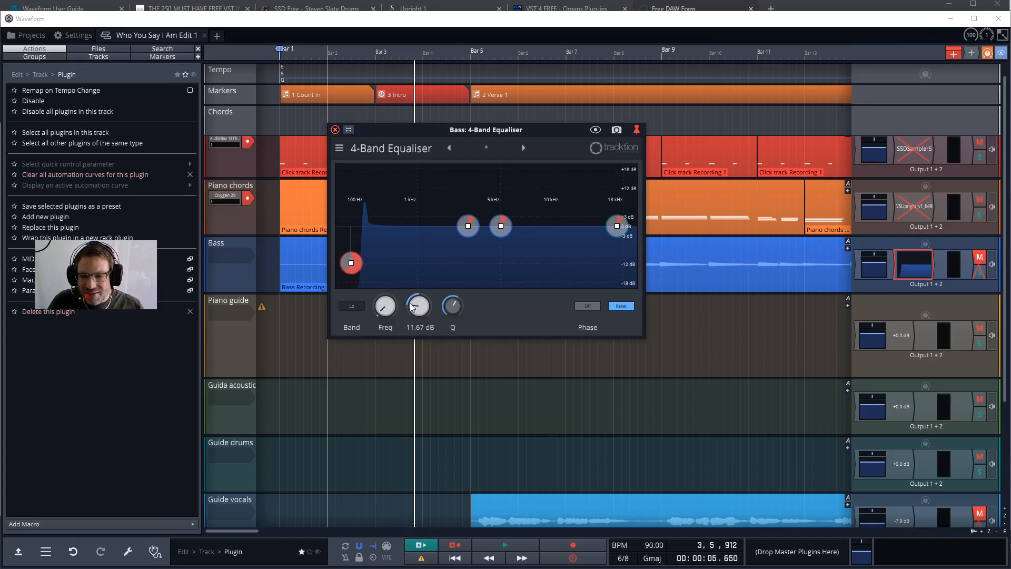
# Set the low band's gain to -5 dB.
pyautogui.click(414, 327)
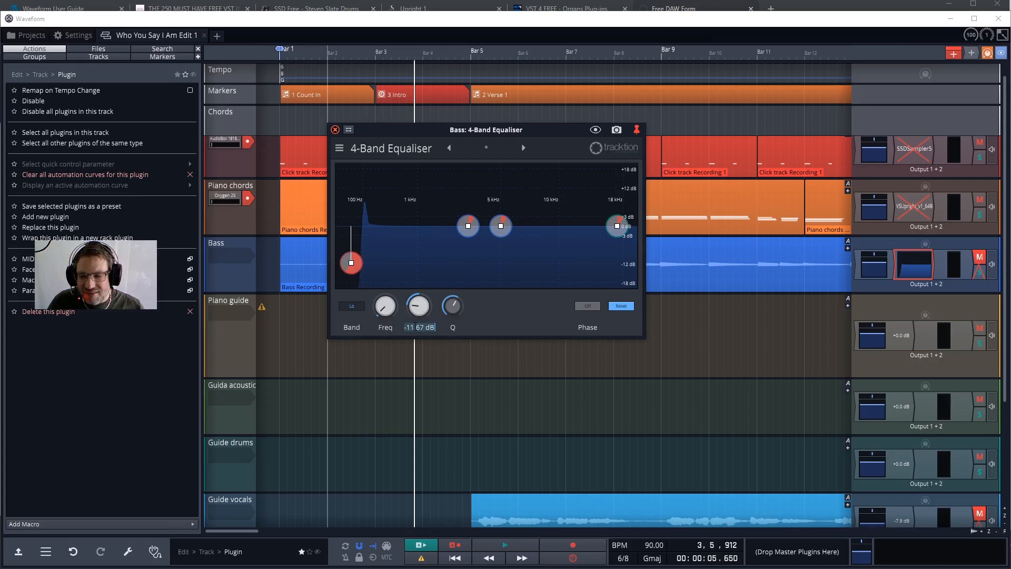
pyautogui.press('BackSpace')
pyautogui.write('-5')
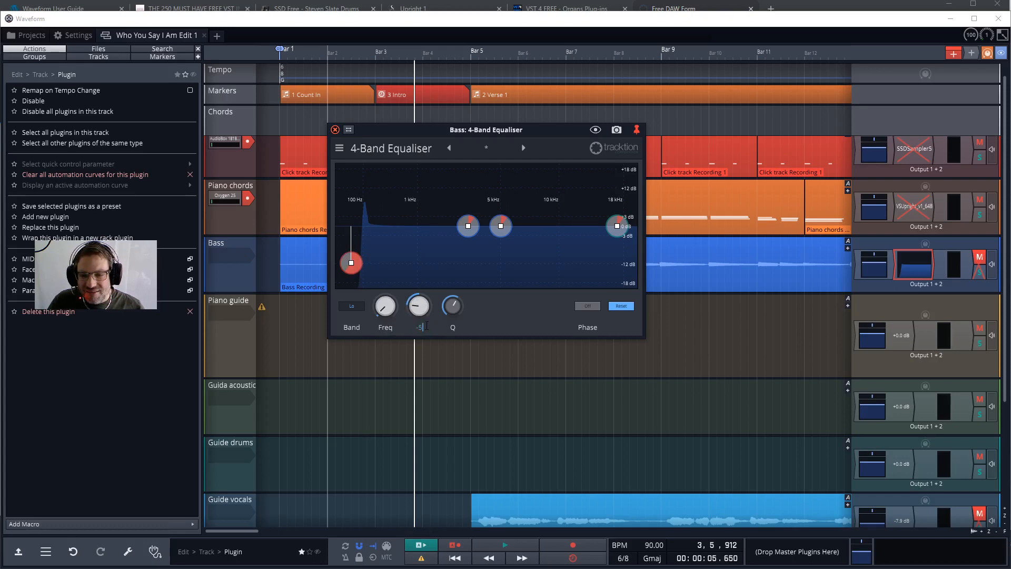
pyautogui.press('Return')
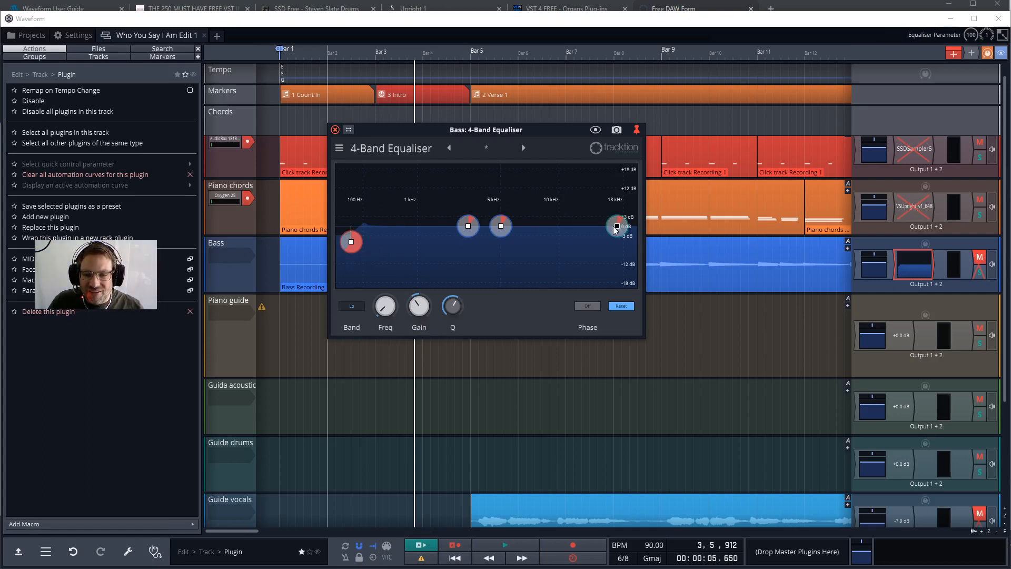
# Shape the equaliser's high band into a slight boost just below 18 kHz with a Q of about 0.676.
pyautogui.moveTo(615, 228); pyautogui.dragTo(588, 212)
pyautogui.scroll(3, 594, 215)
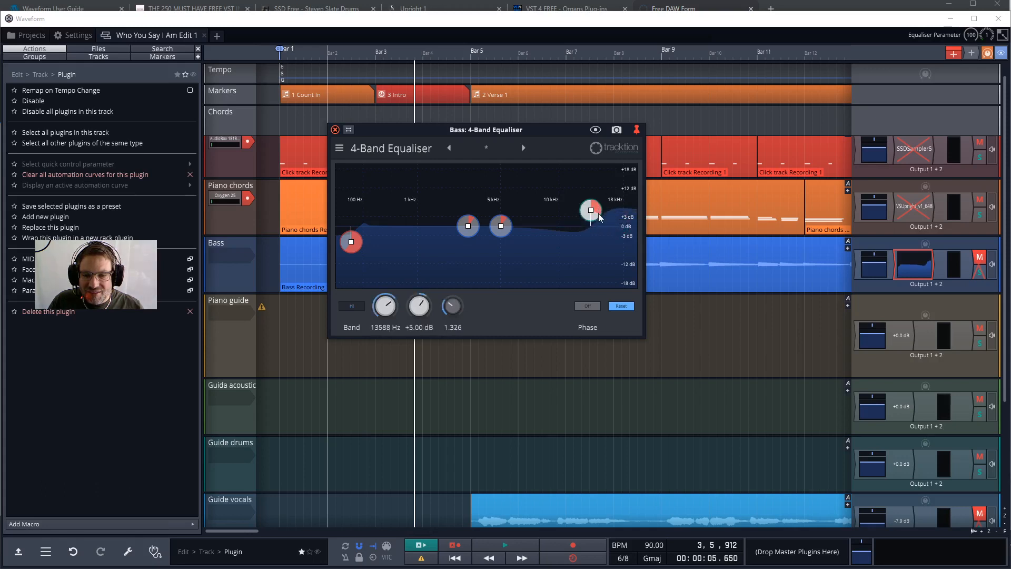
pyautogui.scroll(-2, 598, 213)
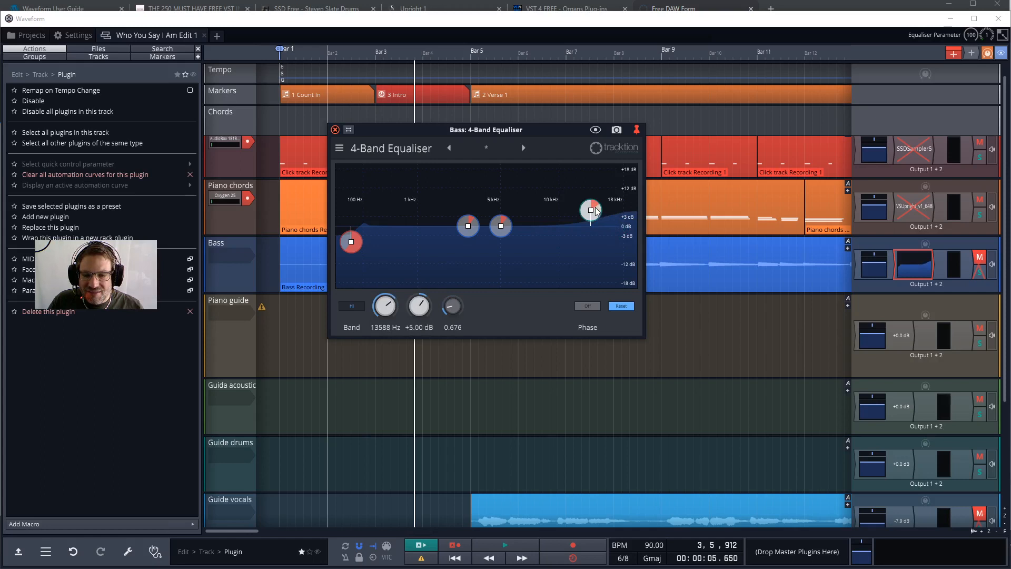
pyautogui.moveTo(591, 212); pyautogui.dragTo(608, 224)
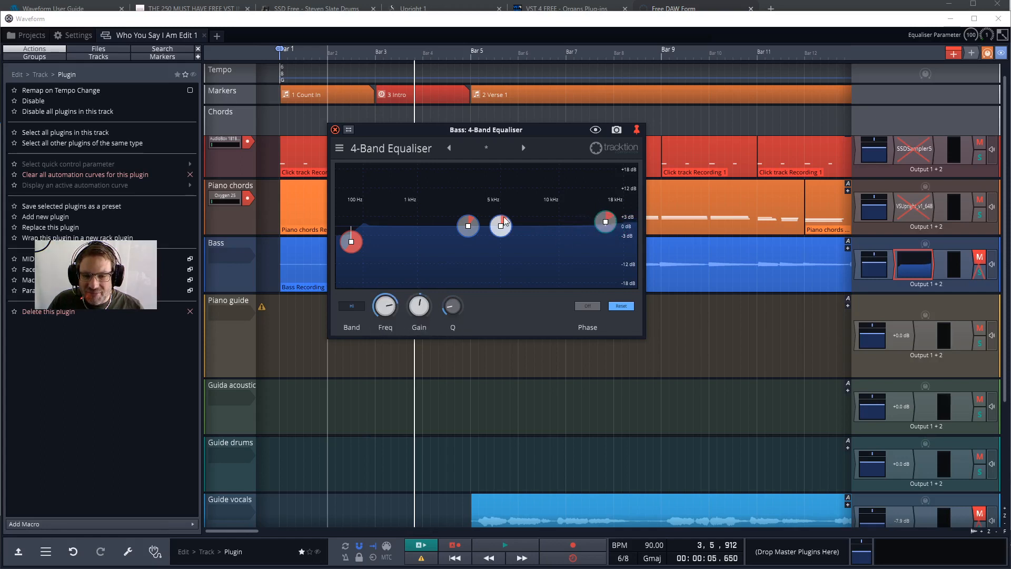
# Boost the Mid 2 band slightly just below 10 kHz with a narrower Q, and cut the Mid 1 band slightly near 1 kHz.
pyautogui.moveTo(502, 232); pyautogui.dragTo(550, 224)
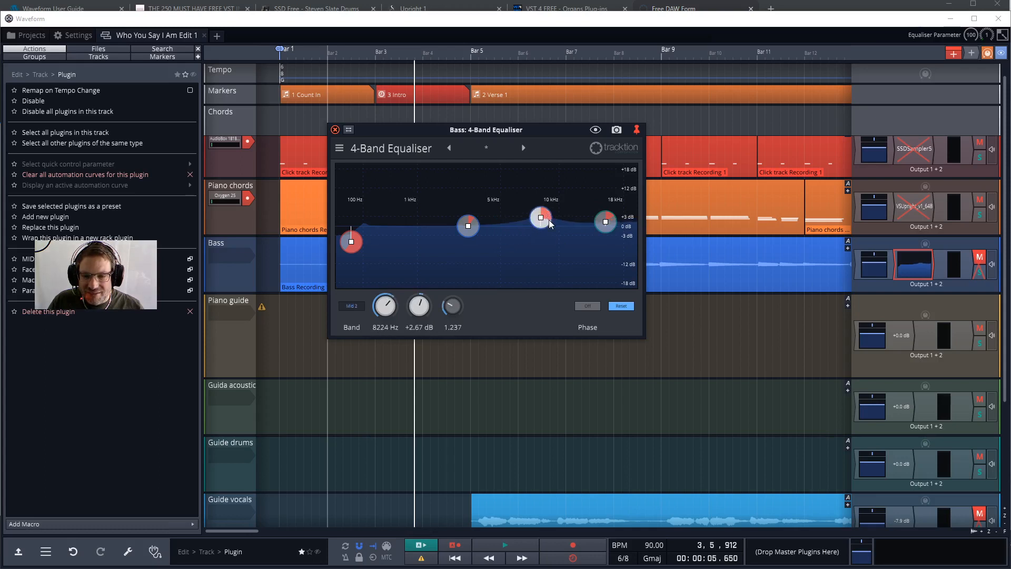
pyautogui.scroll(2, 548, 226)
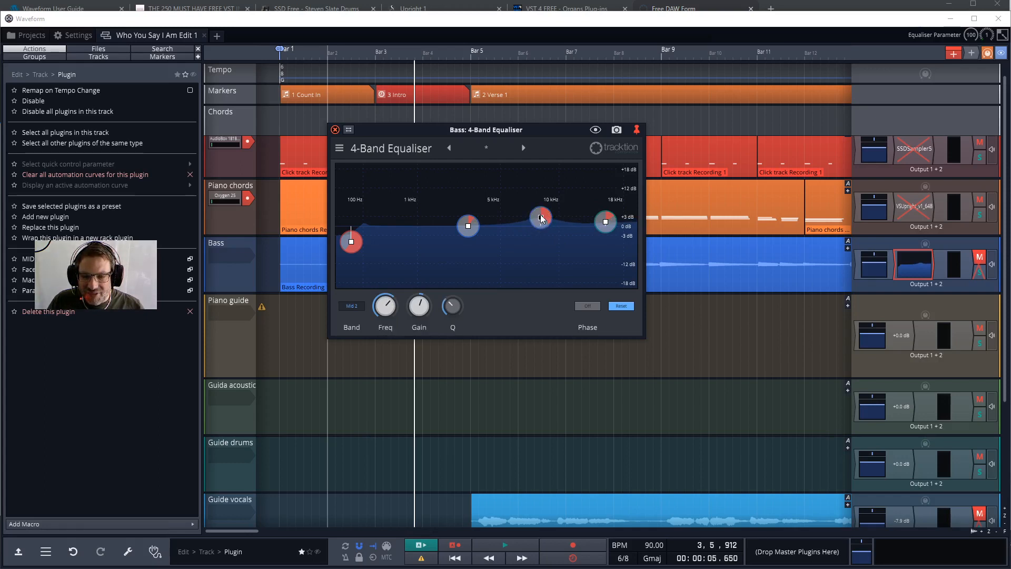
pyautogui.moveTo(542, 218); pyautogui.dragTo(548, 221)
pyautogui.click(466, 227)
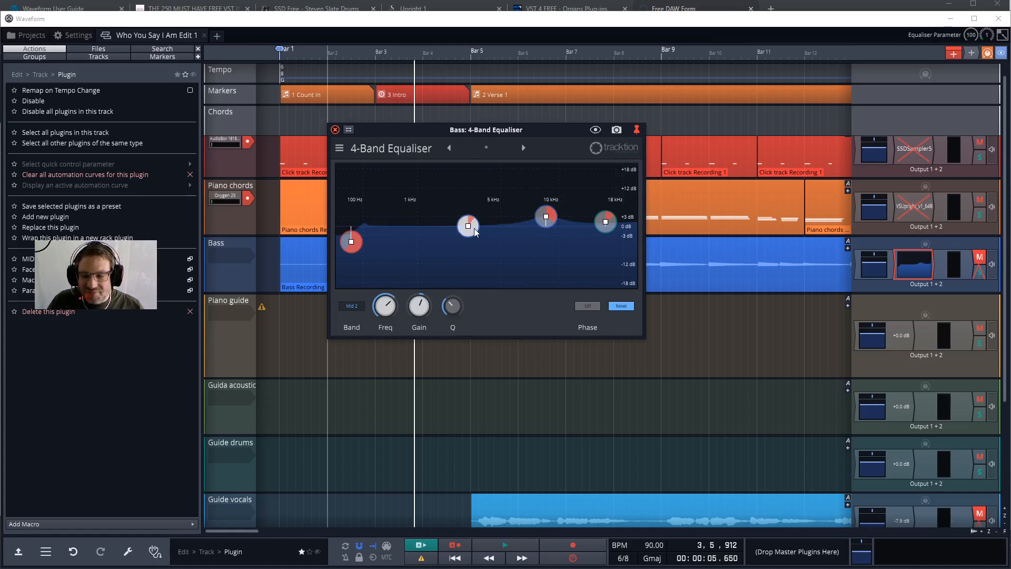
pyautogui.moveTo(480, 229); pyautogui.dragTo(410, 233)
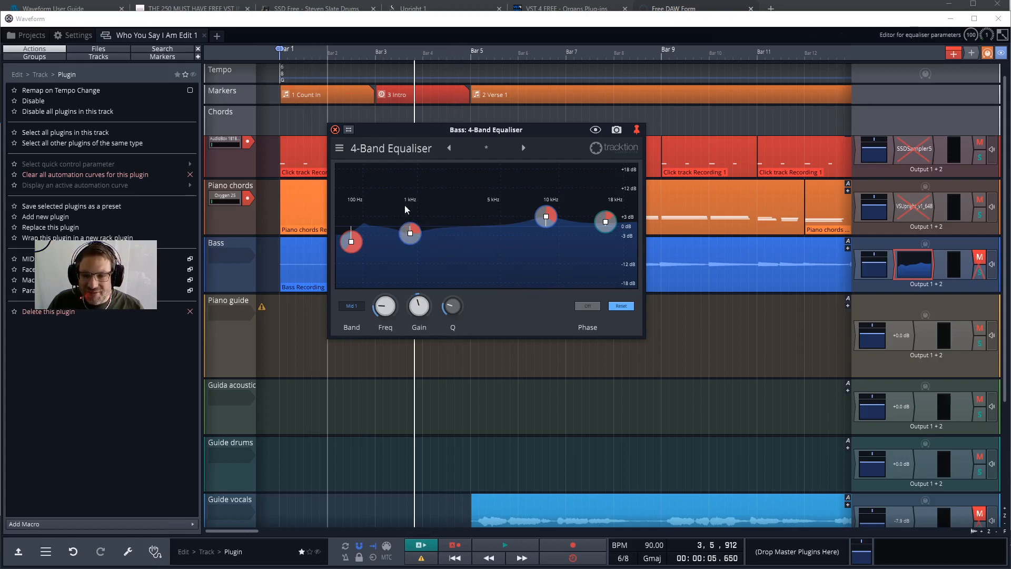
# Close the equaliser window, reopen it from the Bass track's plugin chain, and close it again.
pyautogui.click(336, 130)
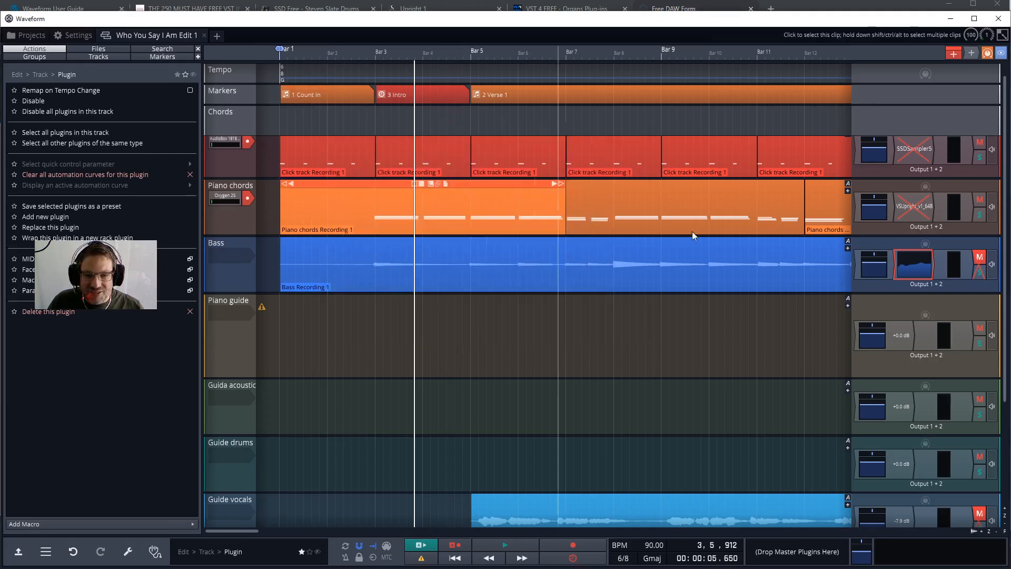
pyautogui.doubleClick(919, 258)
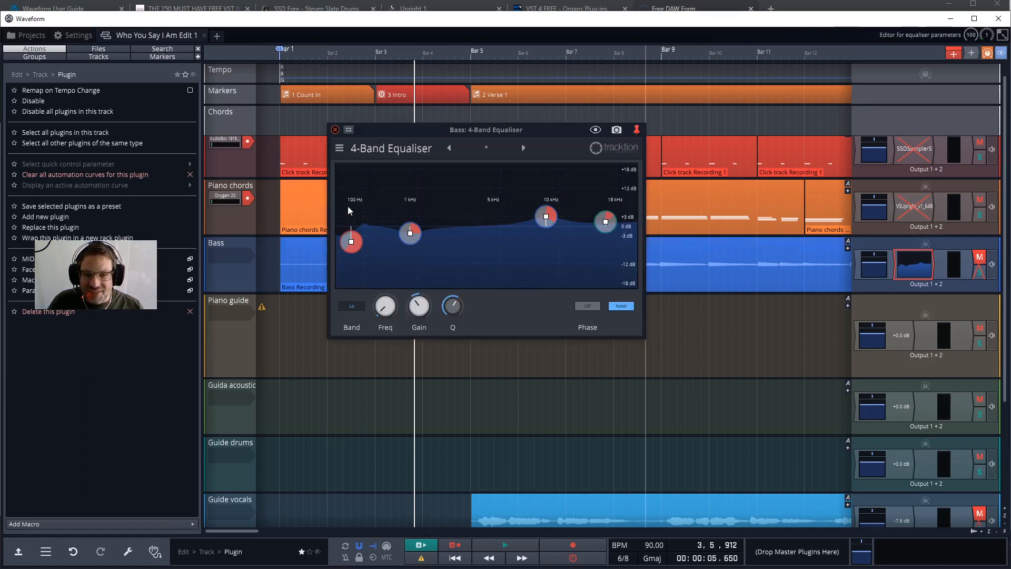
pyautogui.click(333, 134)
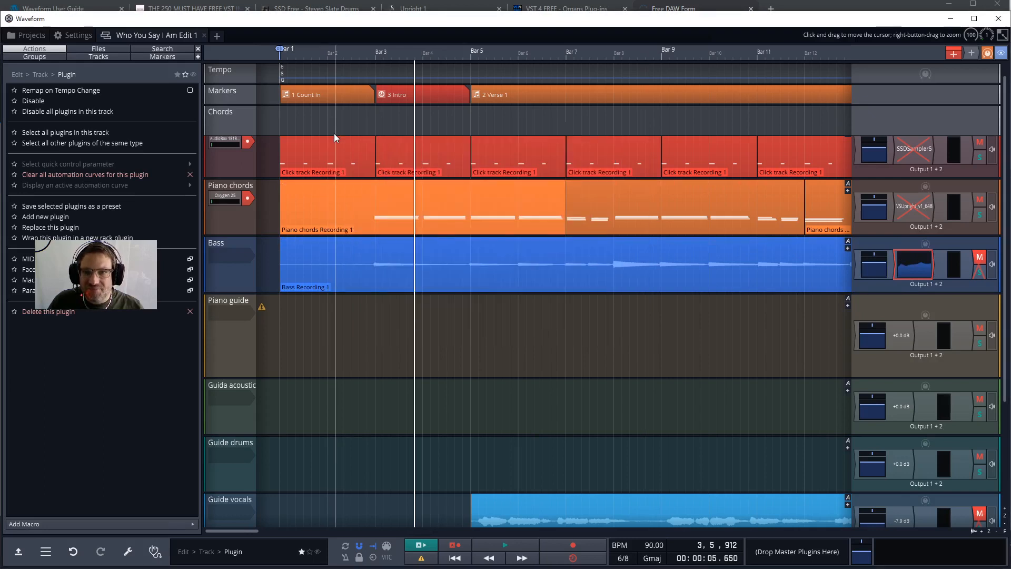
# Select the Click track, Piano chords and Bass tracks in turn to review their track actions.
pyautogui.click(227, 160)
pyautogui.click(228, 222)
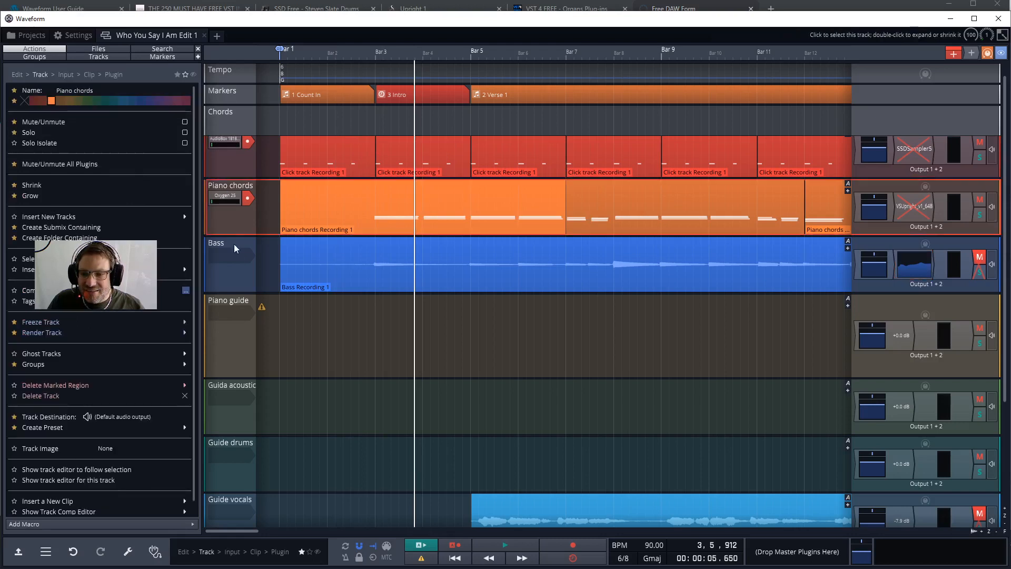
pyautogui.click(236, 270)
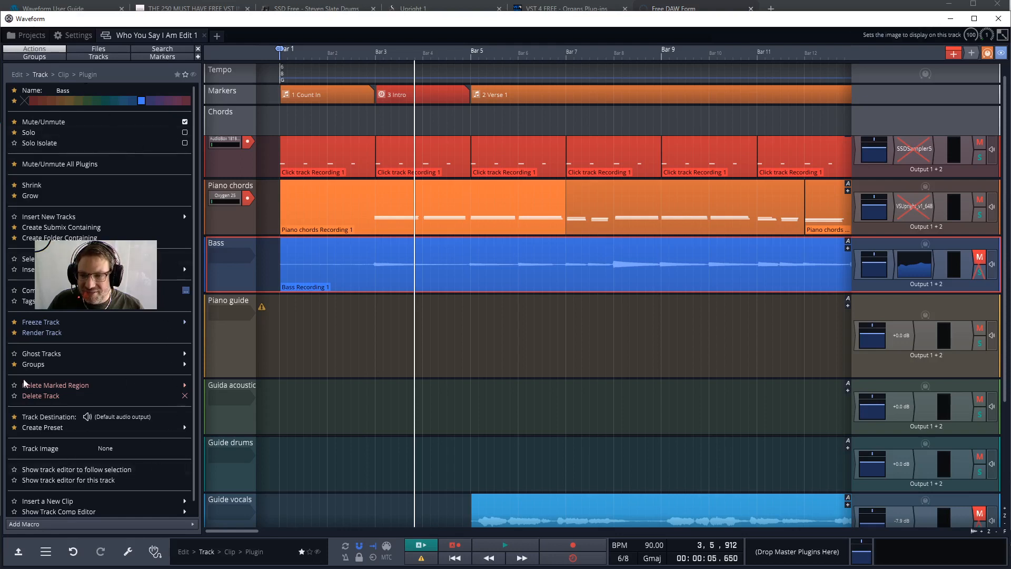
# Select the Count In marker, view its favourite clip actions, and select the Intro marker.
pyautogui.click(330, 100)
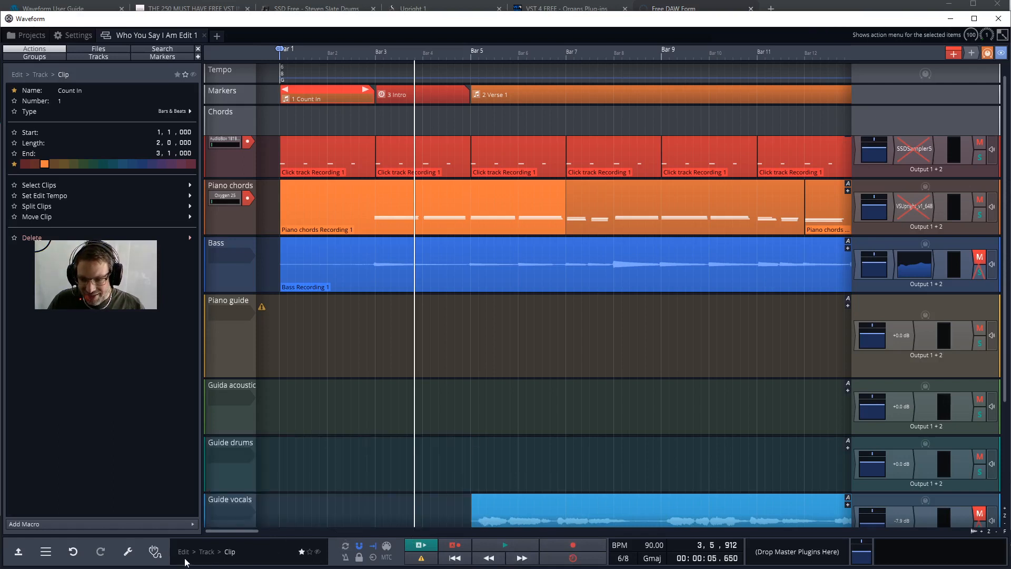
pyautogui.click(230, 553)
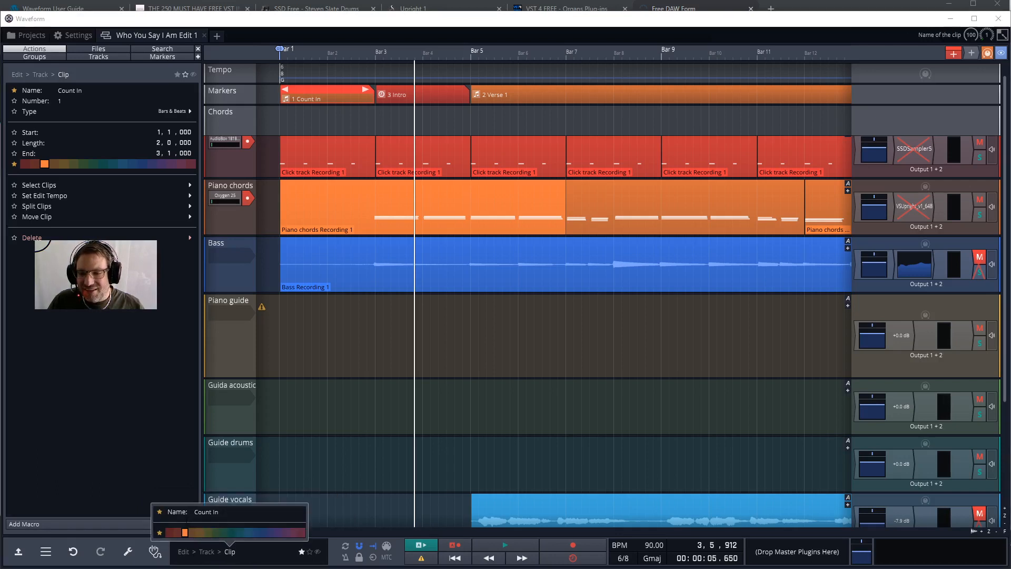
pyautogui.click(219, 512)
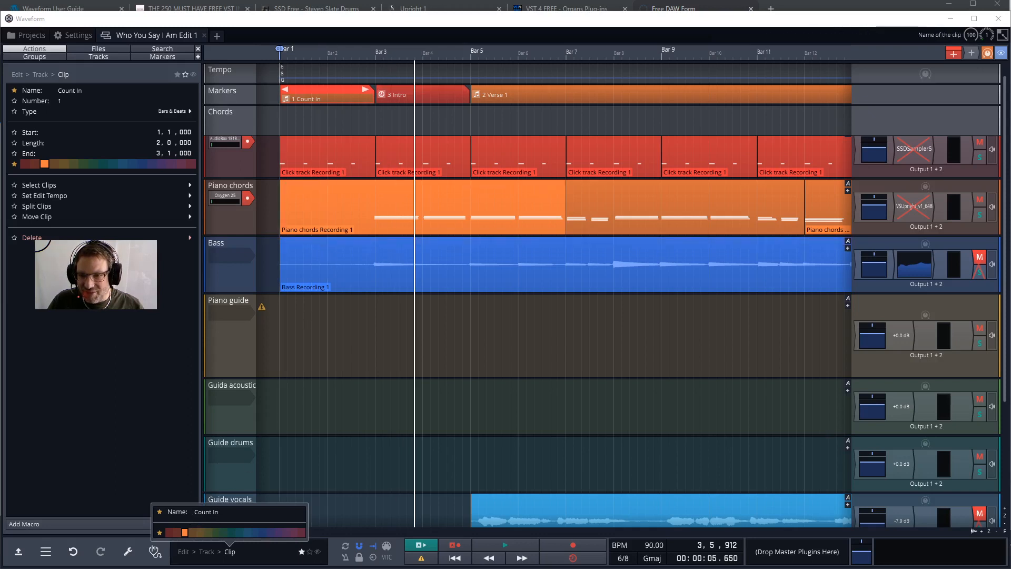
pyautogui.click(434, 99)
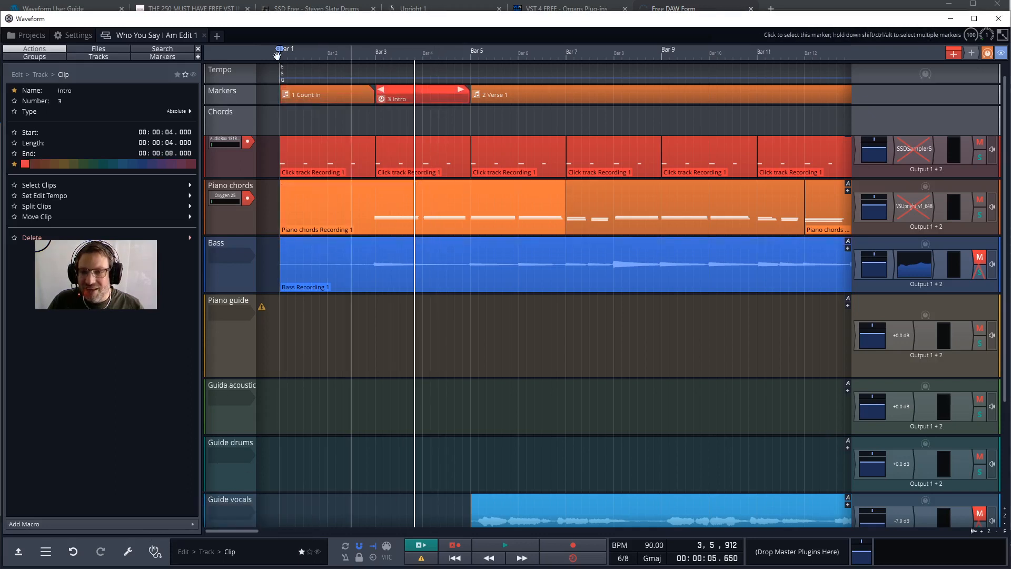
# Show the edit's marker list, place the cursor at bar 8, and add a bars & beats marker there.
pyautogui.click(147, 55)
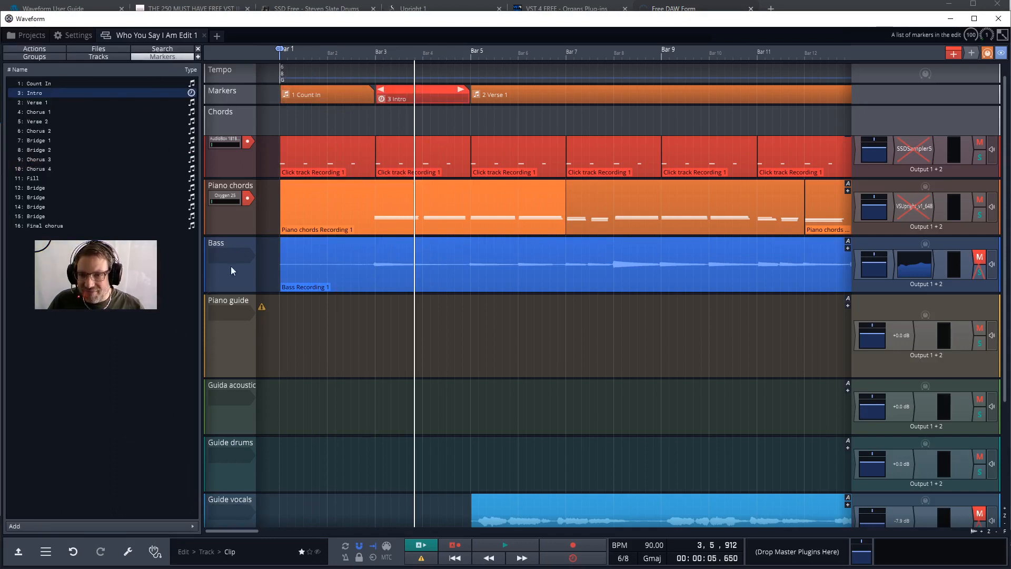
pyautogui.moveTo(563, 74)
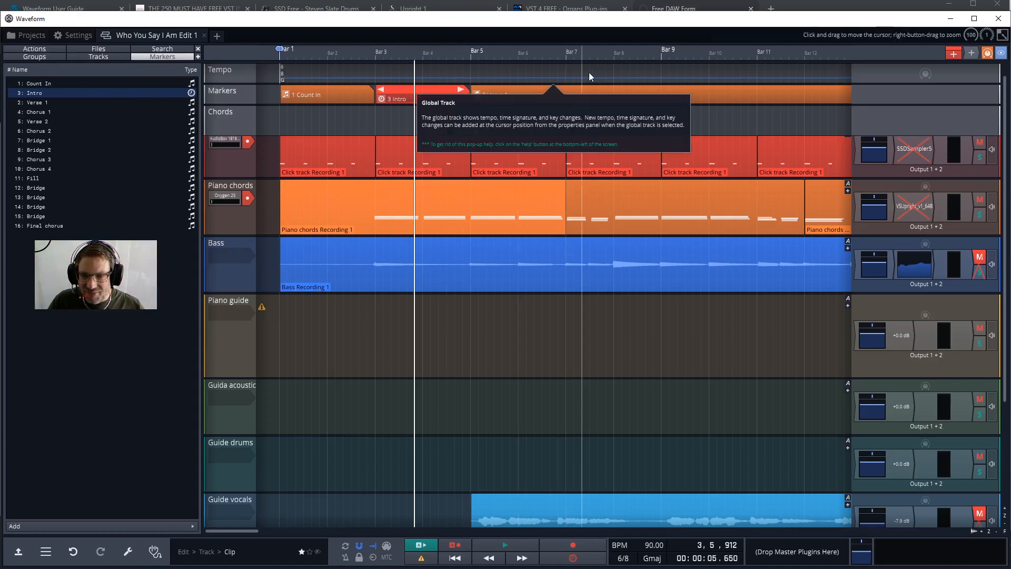
pyautogui.click(613, 77)
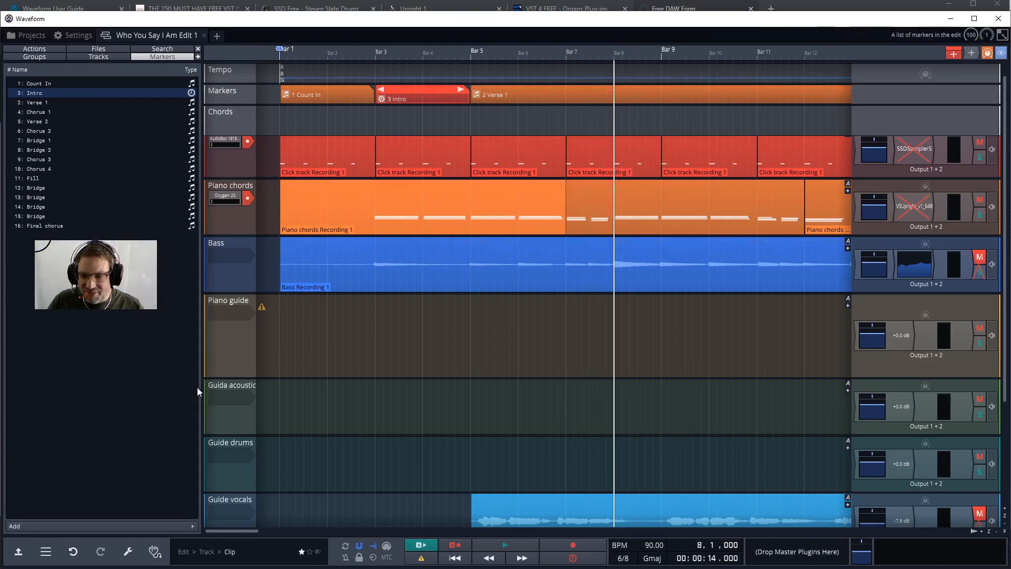
pyautogui.click(65, 525)
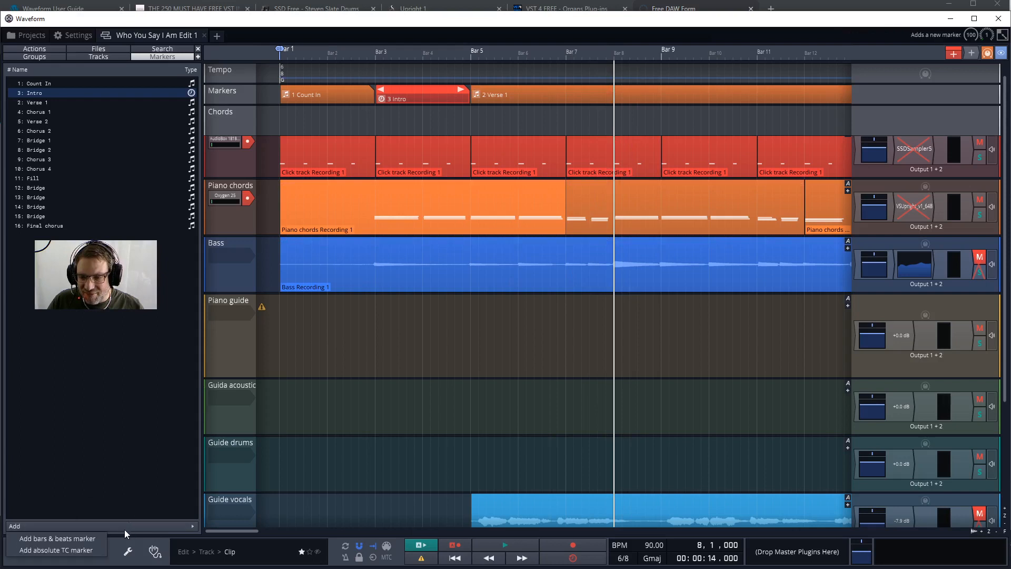
pyautogui.click(78, 536)
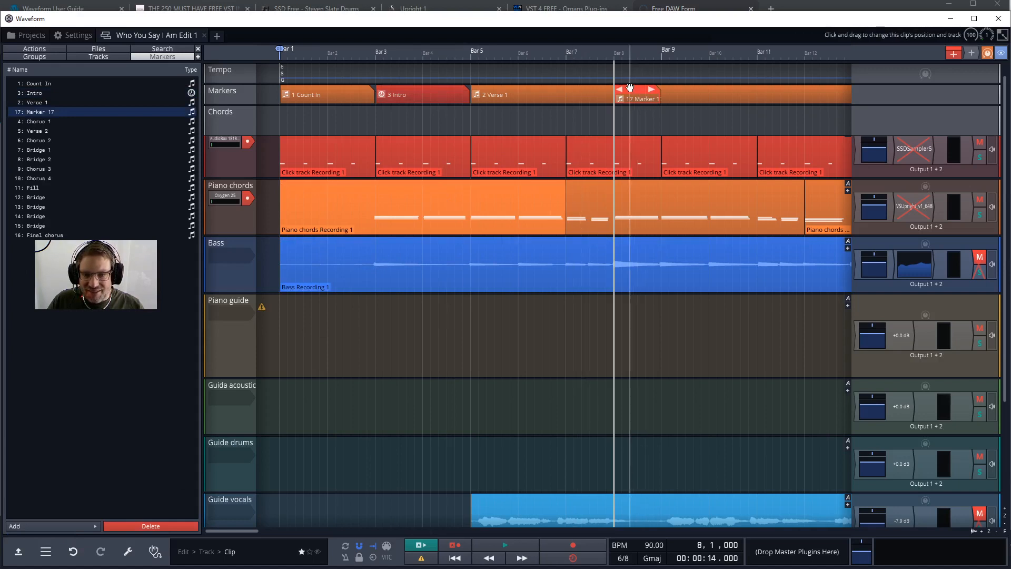
# Extend the end of the new bar 8 marker past bar 9, and delete the marker.
pyautogui.moveTo(630, 90)
pyautogui.mouseDown()
pyautogui.moveTo(735, 98)
pyautogui.moveTo(800, 96)
pyautogui.moveTo(802, 88)
pyautogui.moveTo(689, 98)
pyautogui.mouseUp()
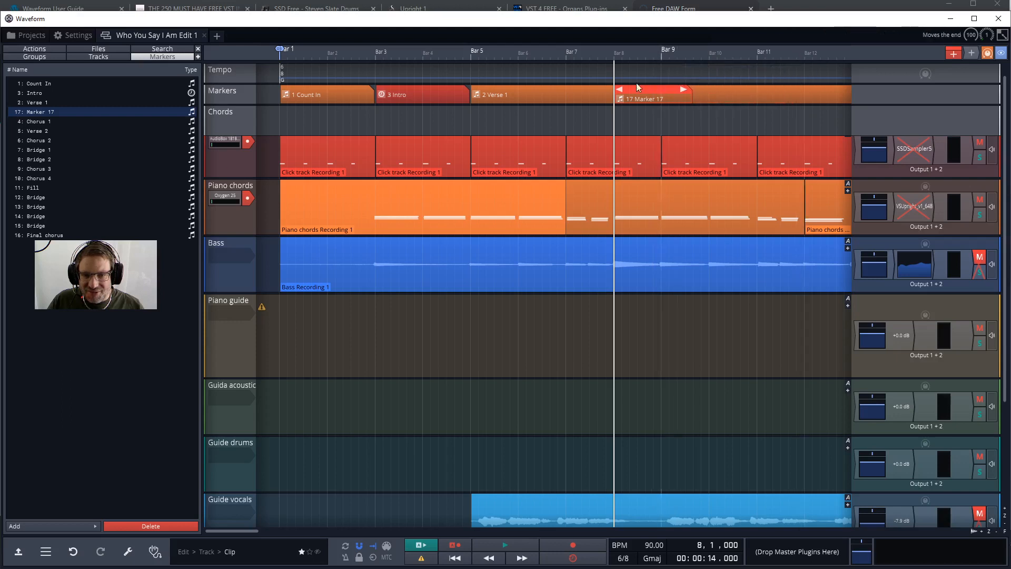
pyautogui.press('Delete')
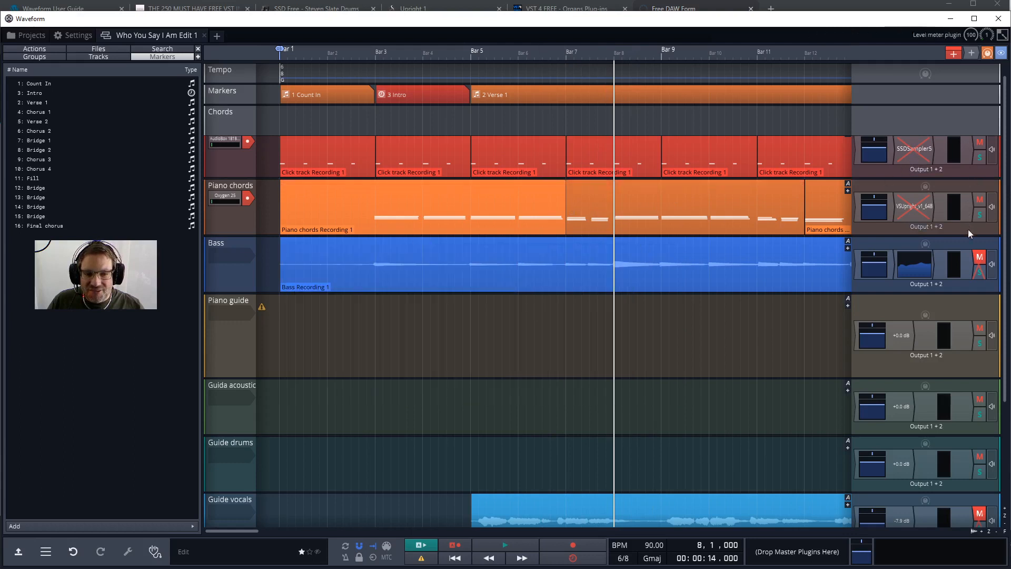
# Select the Click track's volume and pan plugin in its output chain and try its volume control.
pyautogui.click(882, 148)
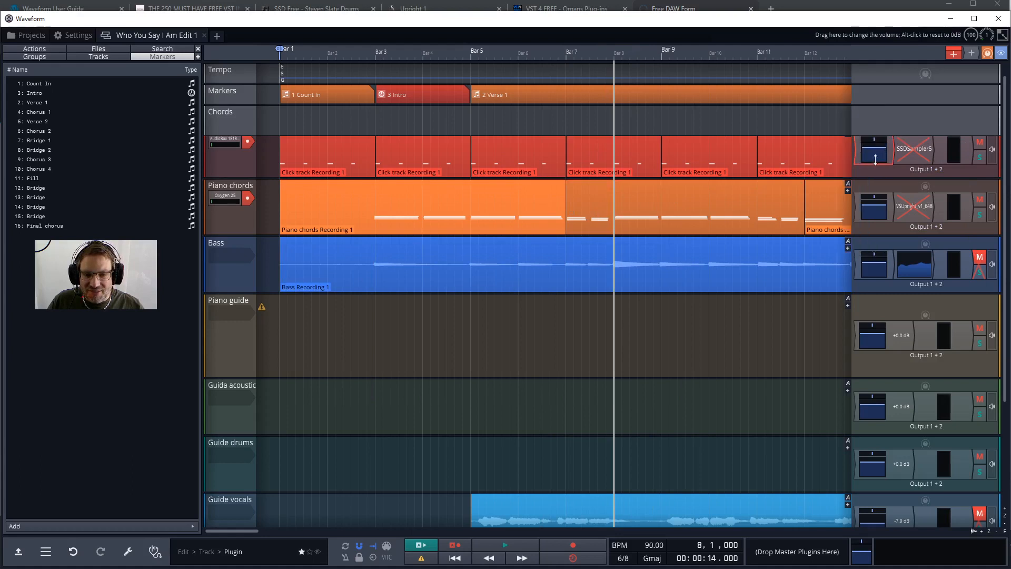
pyautogui.click(866, 148)
pyautogui.moveTo(866, 146)
pyautogui.mouseDown()
pyautogui.moveTo(870, 157)
pyautogui.moveTo(875, 148)
pyautogui.mouseUp()
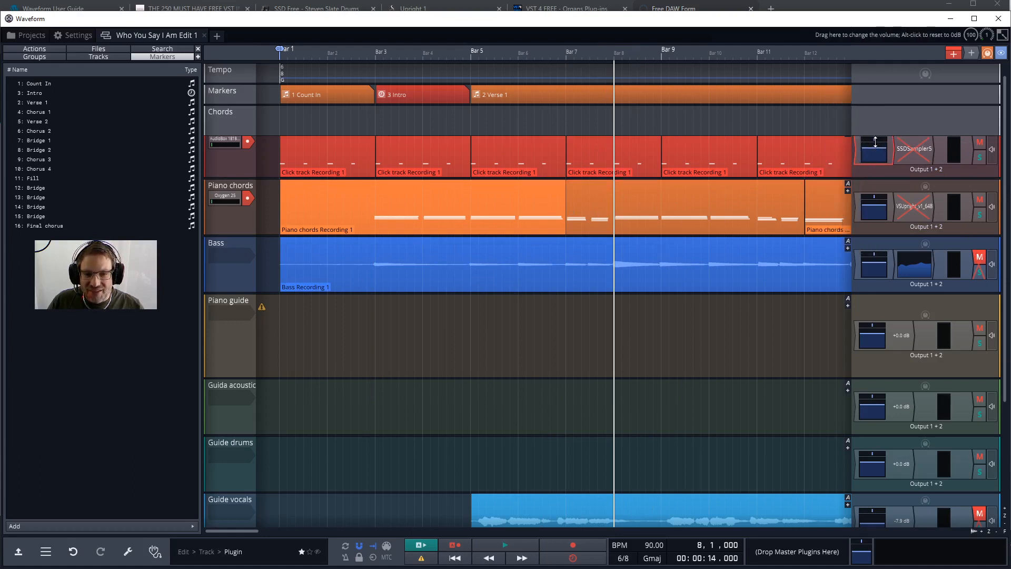
pyautogui.click(874, 138)
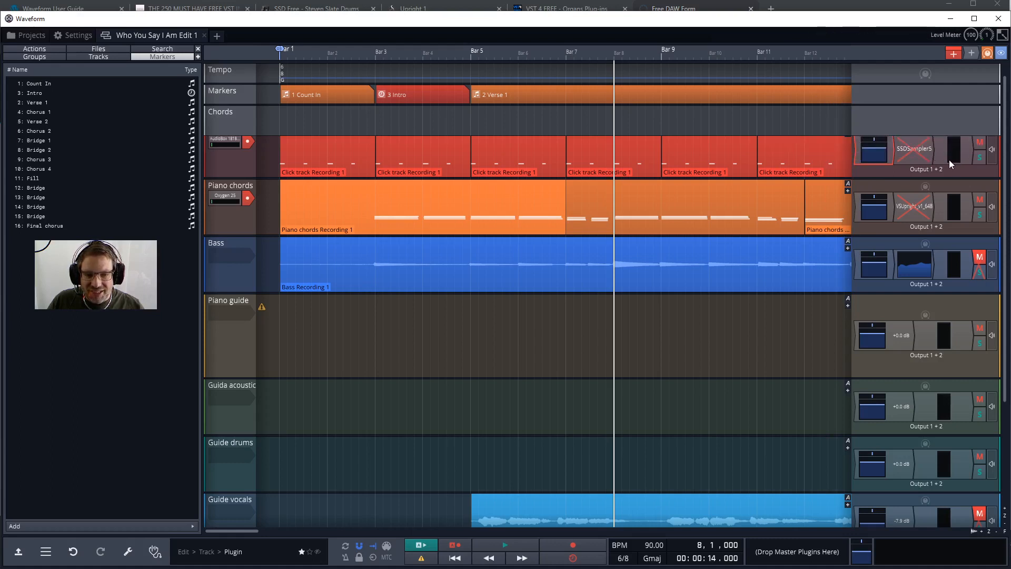
# Add Waveform's 4-Band Equaliser to the master plugins and lower the gain and frequency of its second band.
pyautogui.click(980, 149)
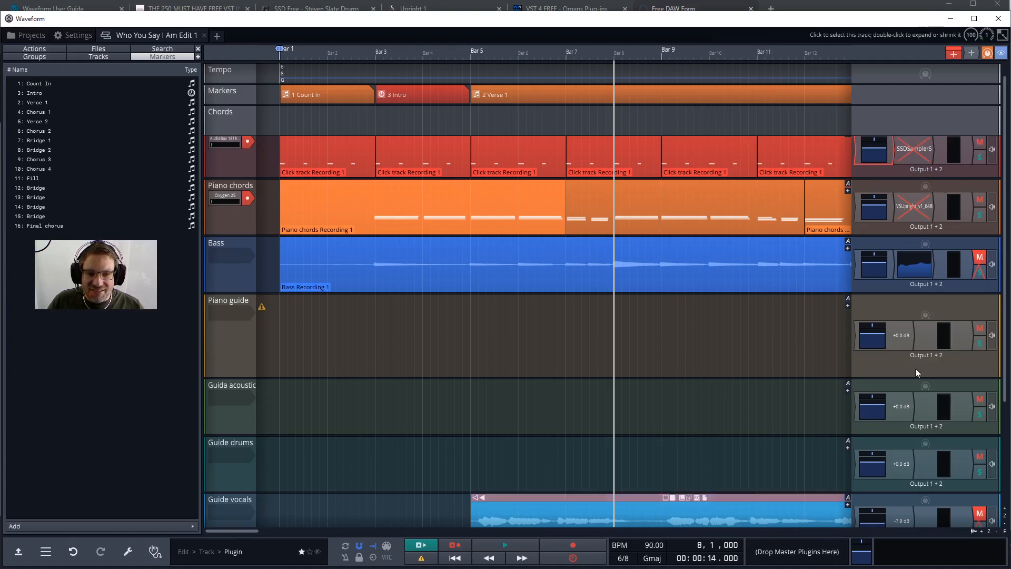
pyautogui.moveTo(971, 52); pyautogui.dragTo(778, 554)
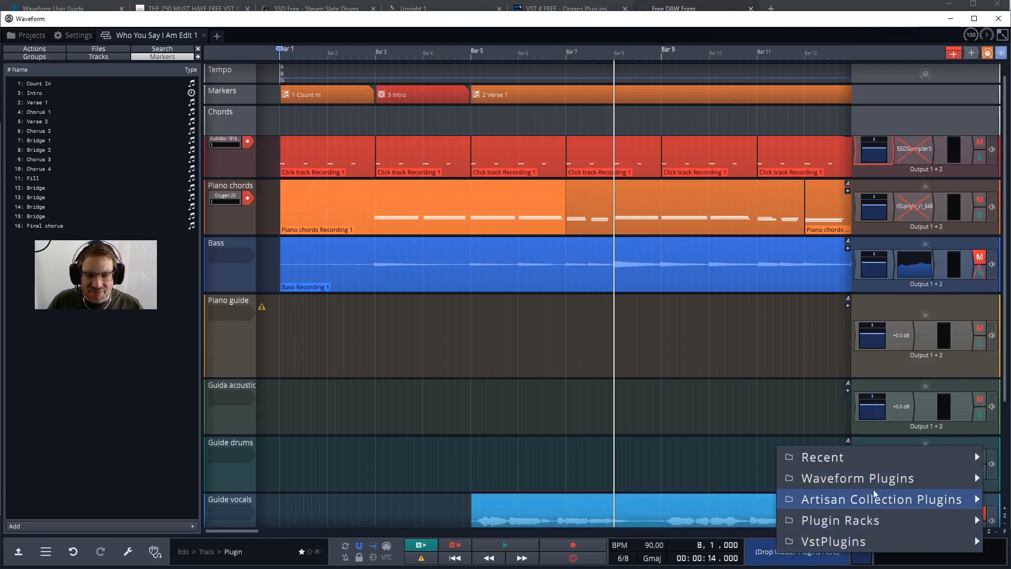
pyautogui.moveTo(932, 478)
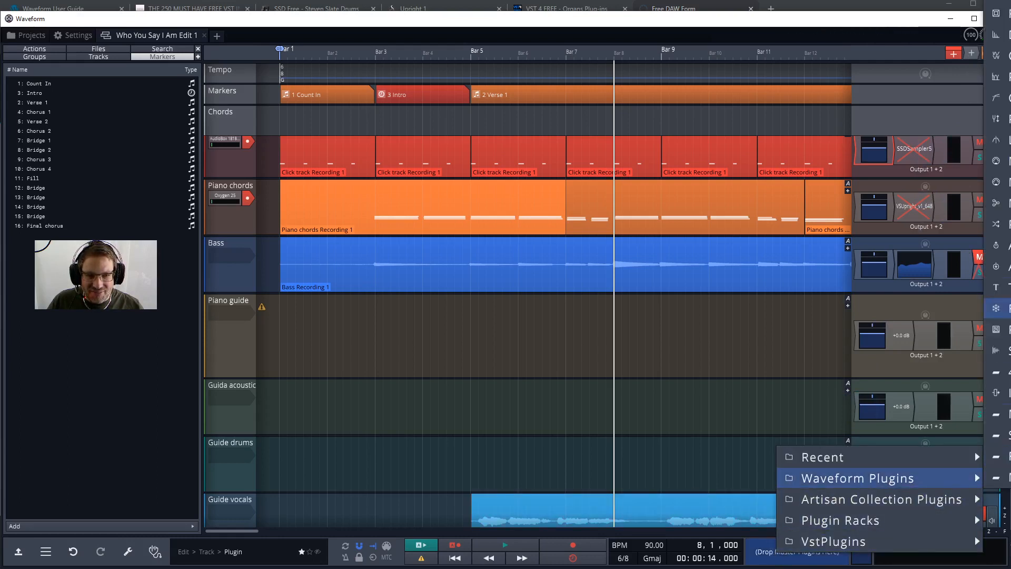
pyautogui.click(1005, 153)
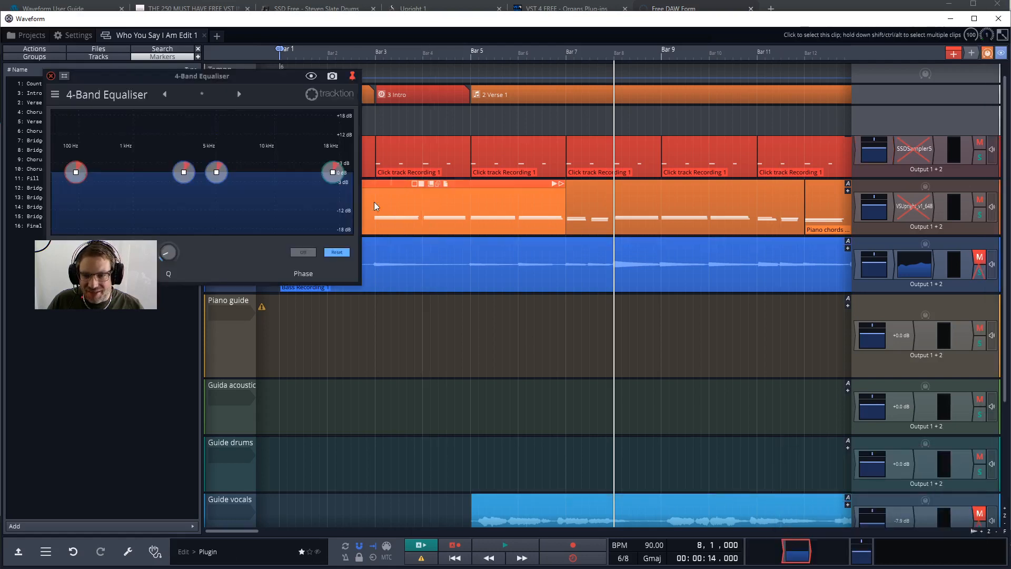
pyautogui.moveTo(179, 175); pyautogui.dragTo(133, 192)
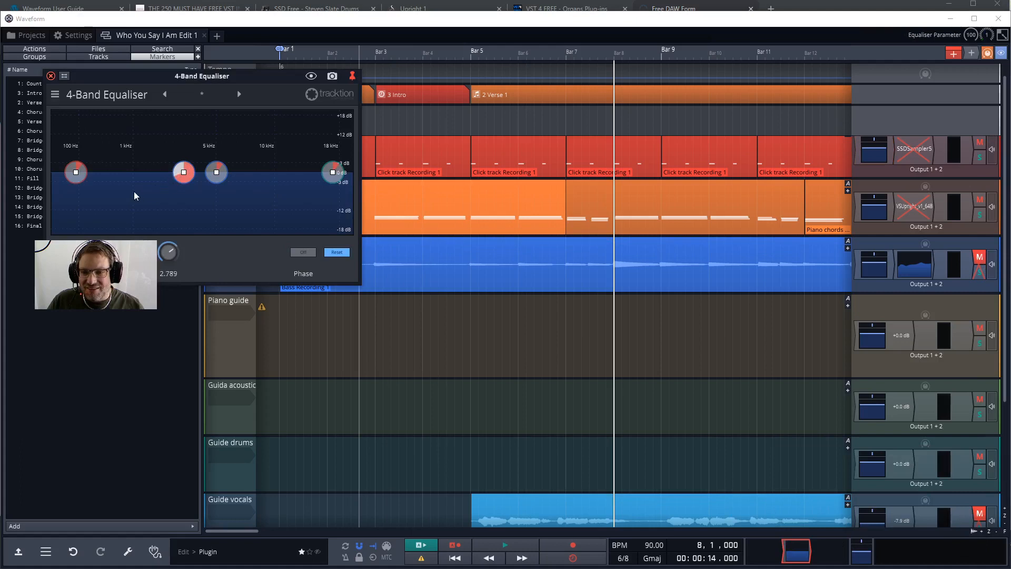
pyautogui.moveTo(184, 172); pyautogui.dragTo(160, 184)
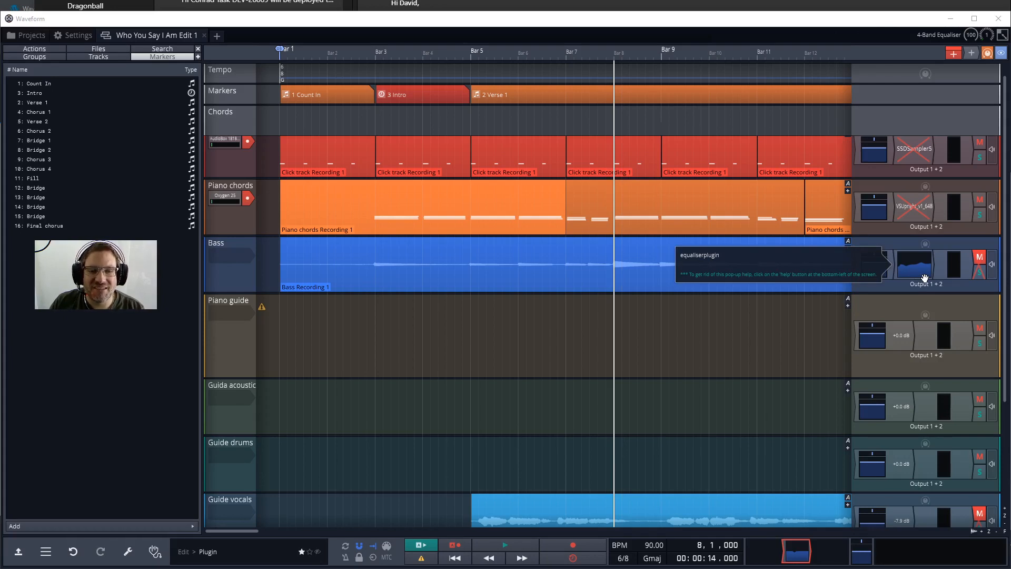
# Place the cursor at bar 6, beat 2, and play the edit from there for a few bars.
pyautogui.click(530, 119)
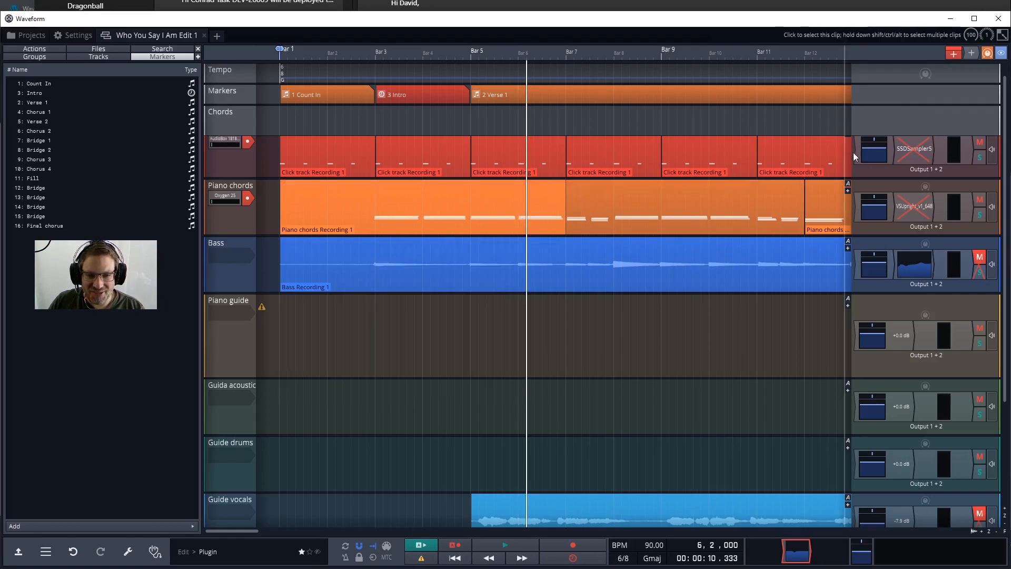
pyautogui.press('space')
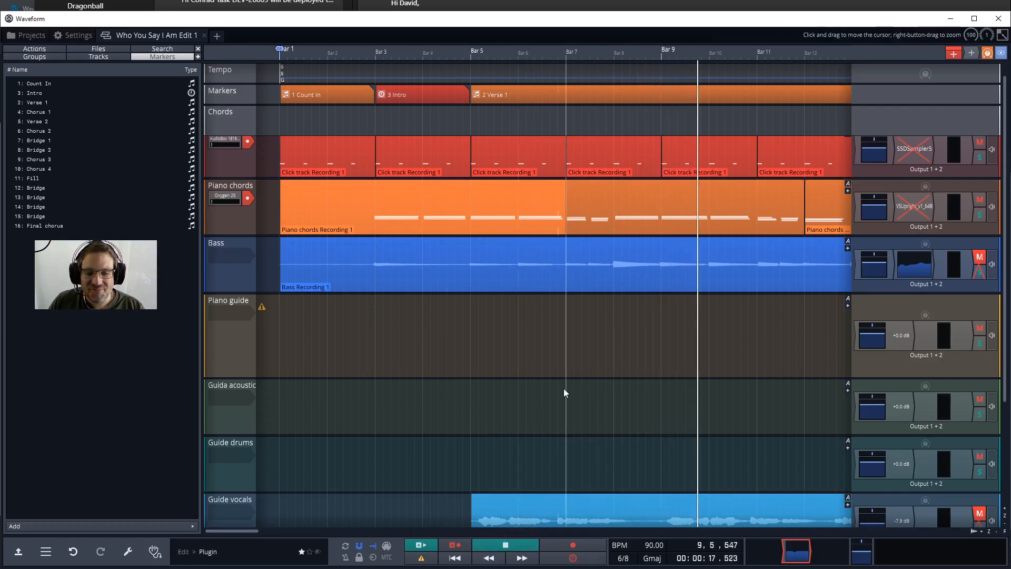
pyautogui.press('space')
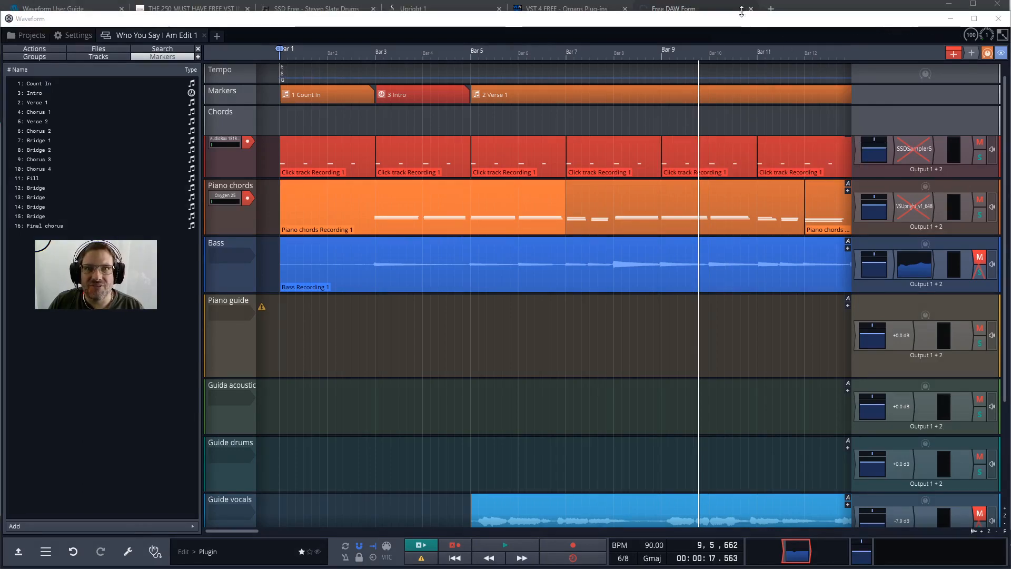
# Switch to the browser and review the VST4FREE, 250 free VST instruments, SSD Free and Versilian Upright 1 pages.
pyautogui.click(540, 9)
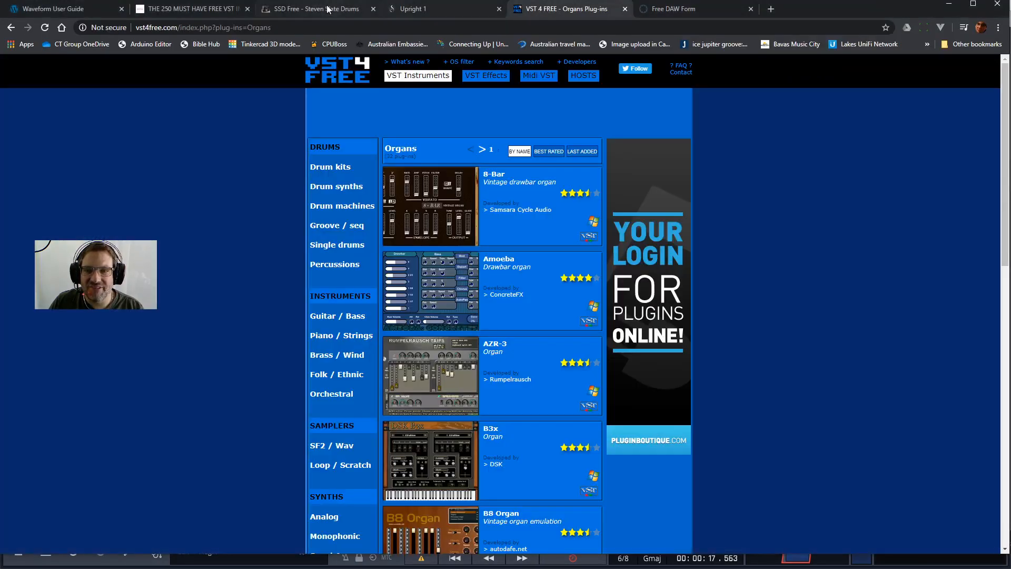
pyautogui.click(311, 9)
pyautogui.click(185, 10)
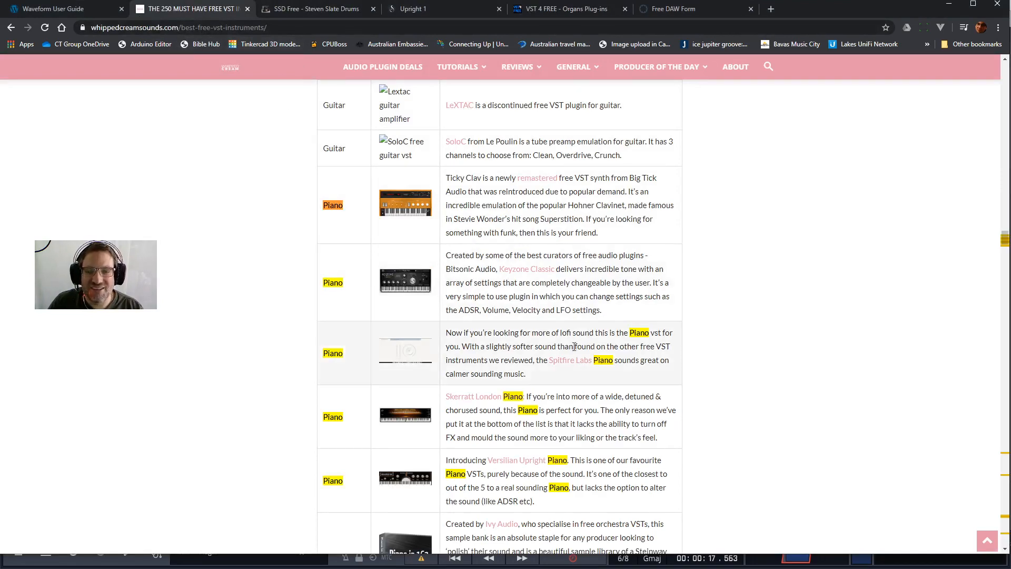
pyautogui.click(296, 11)
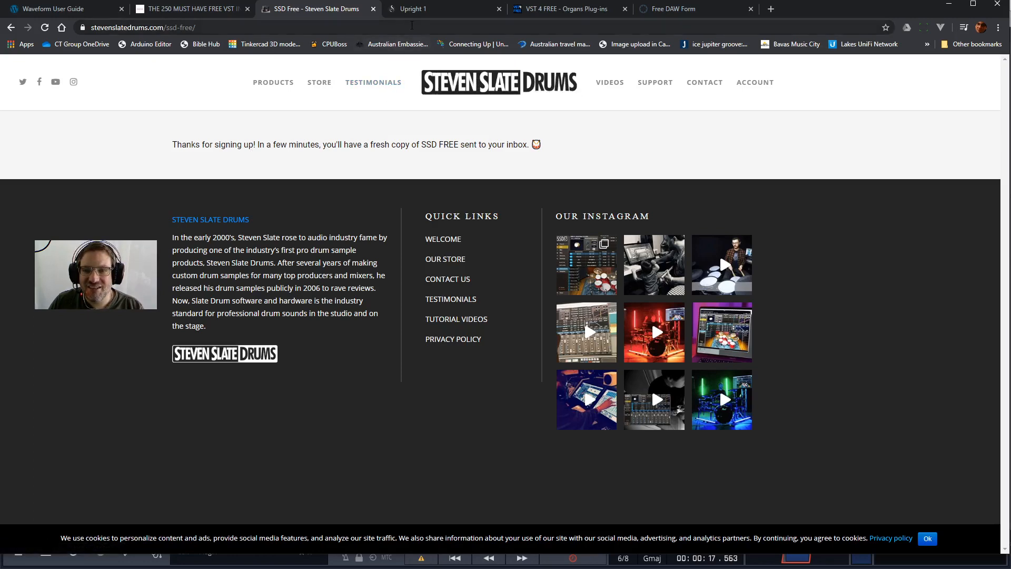
pyautogui.click(412, 16)
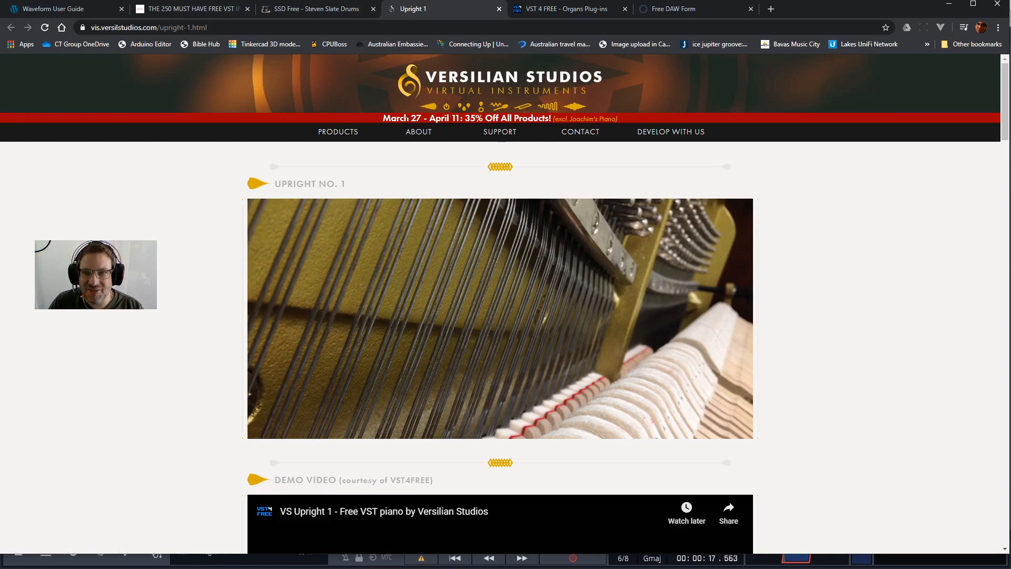
pyautogui.click(307, 11)
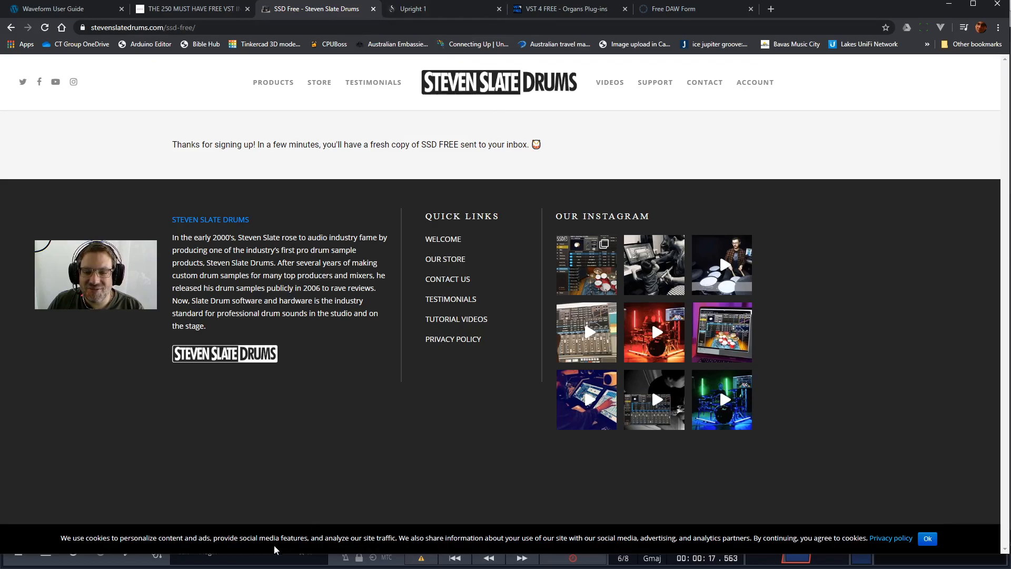
# Switch back to Waveform, view the VST plugin folders in the File Locations settings, and return to the edit.
pyautogui.click(252, 563)
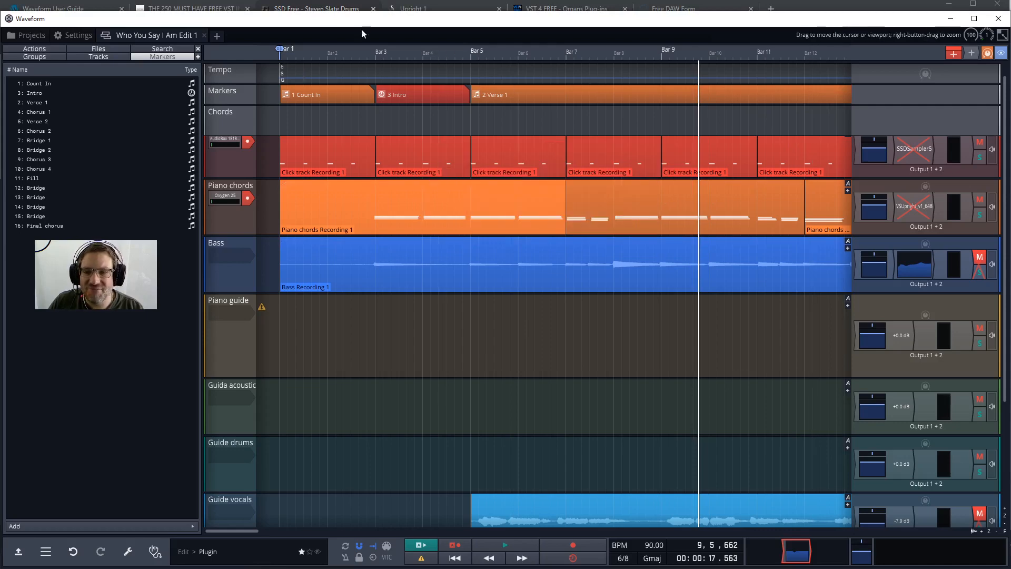
pyautogui.click(75, 36)
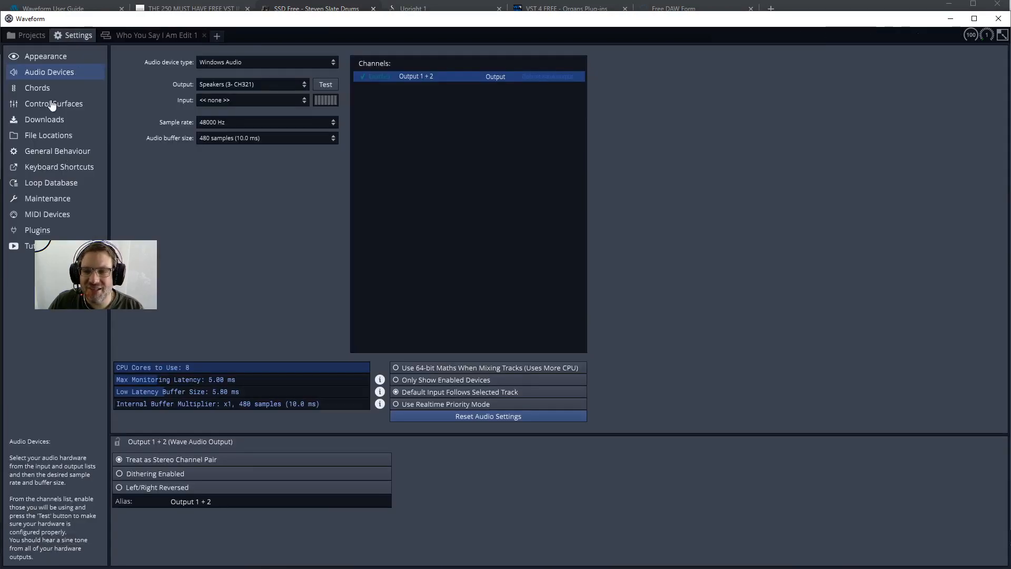
pyautogui.click(35, 138)
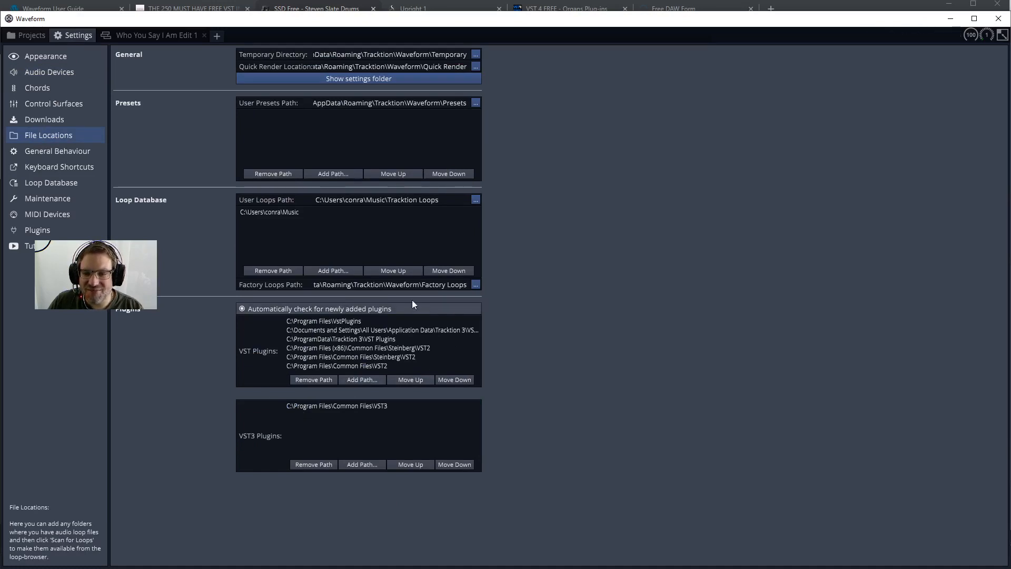
pyautogui.click(157, 35)
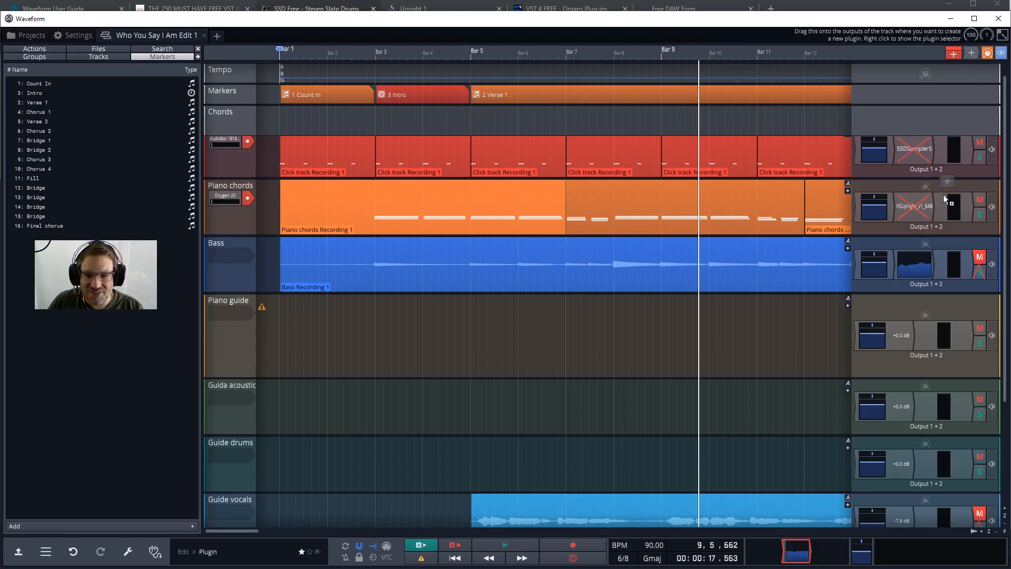
# Add the VSUpright_v1_64B plugin from VstPlugins to the Piano guide track and close its interface.
pyautogui.moveTo(975, 52); pyautogui.dragTo(915, 337)
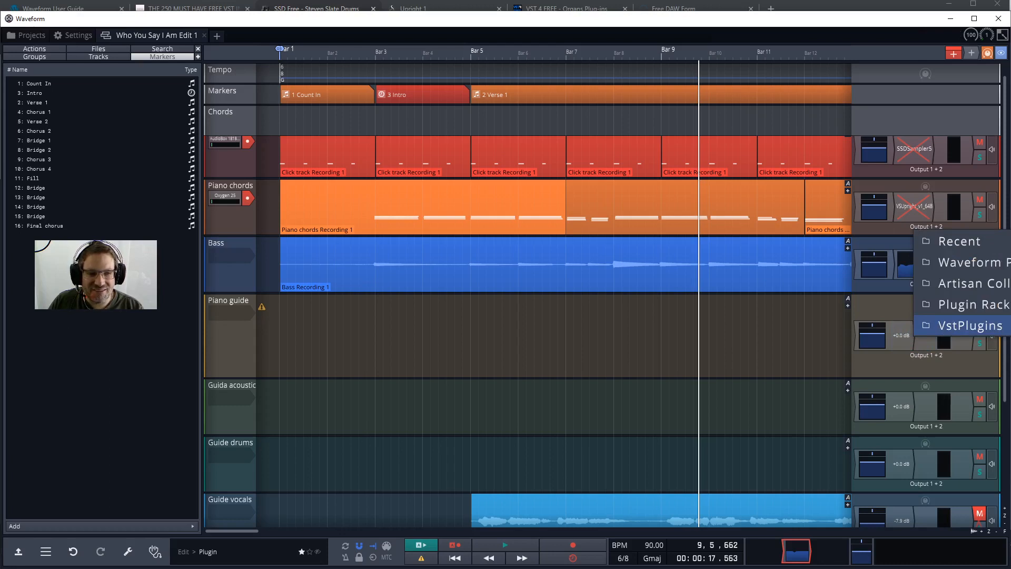
pyautogui.click(1010, 326)
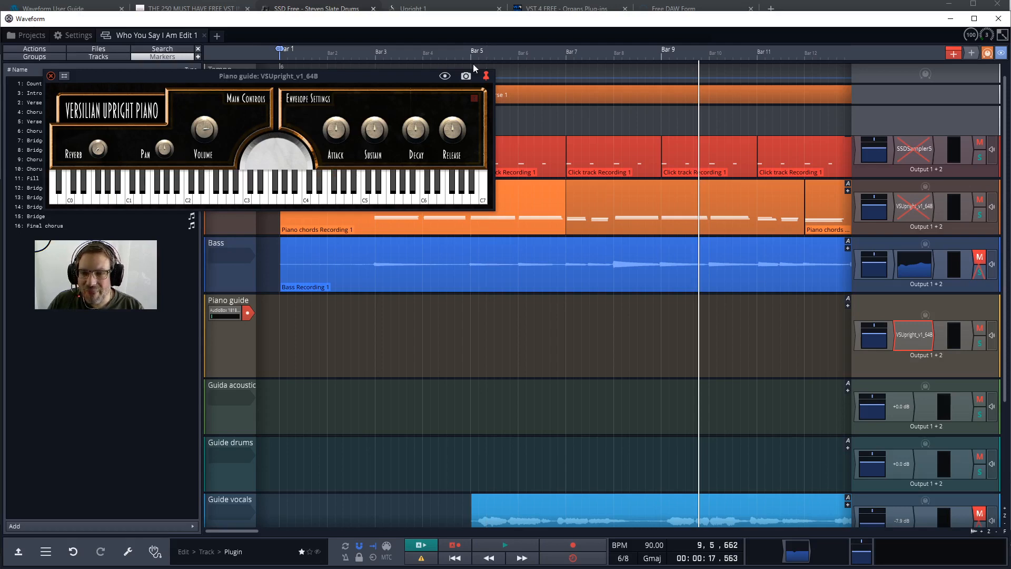
pyautogui.click(51, 76)
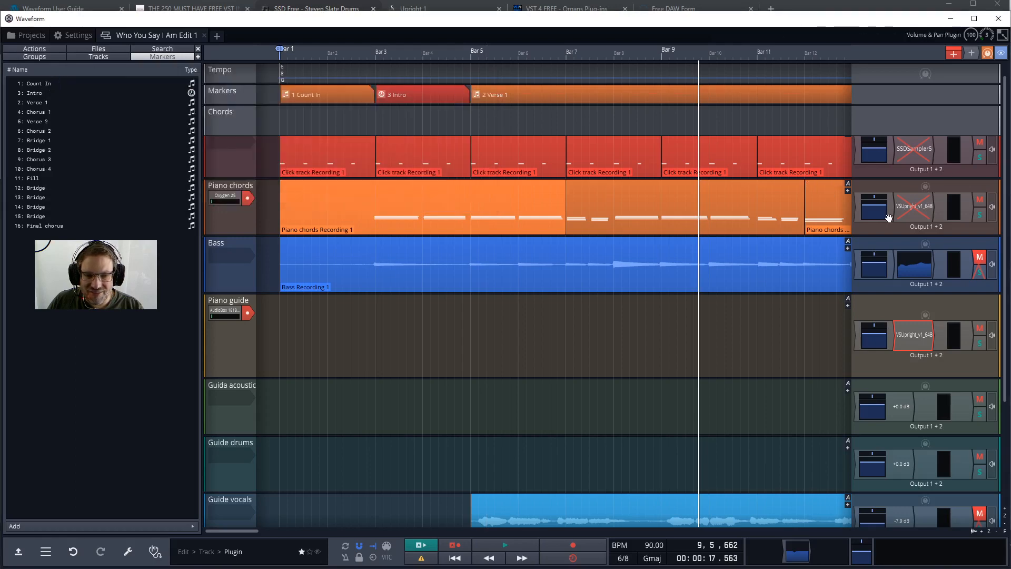
# Enable the VSUpright plugin on the Piano chords track and the SSDSampler5 plugin on the Click track.
pyautogui.rightClick(888, 218)
pyautogui.click(907, 229)
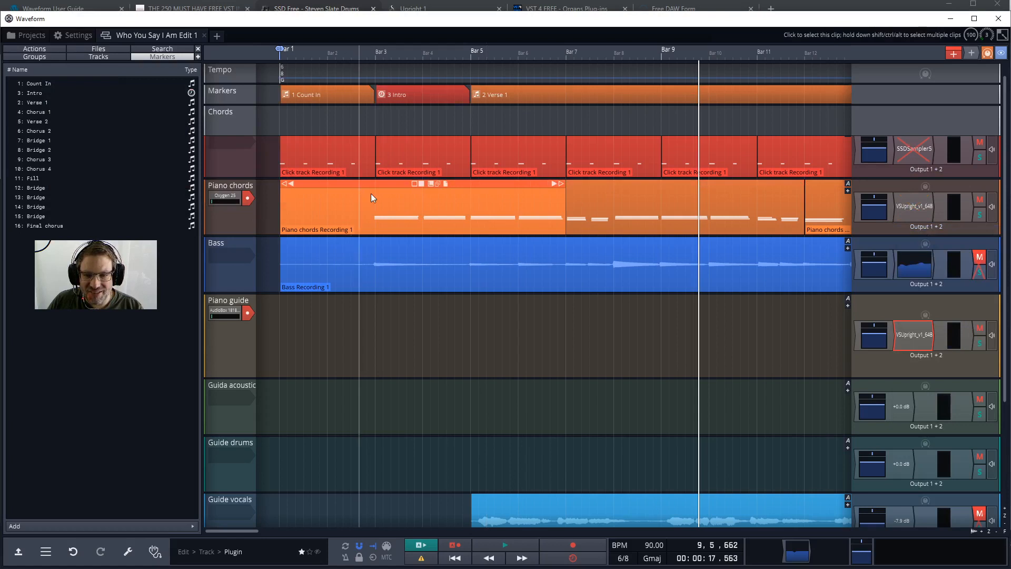
pyautogui.rightClick(913, 153)
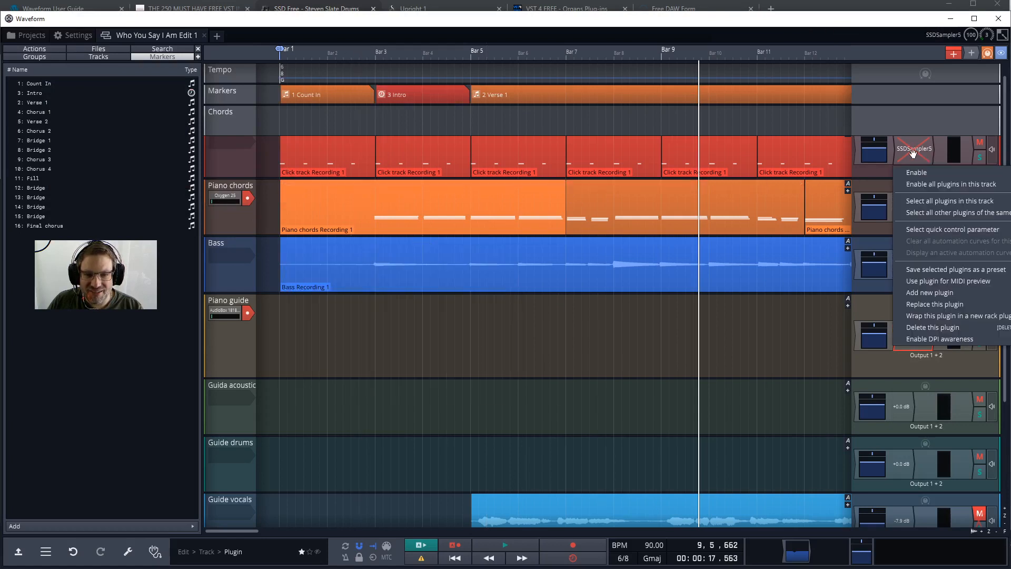
pyautogui.click(930, 174)
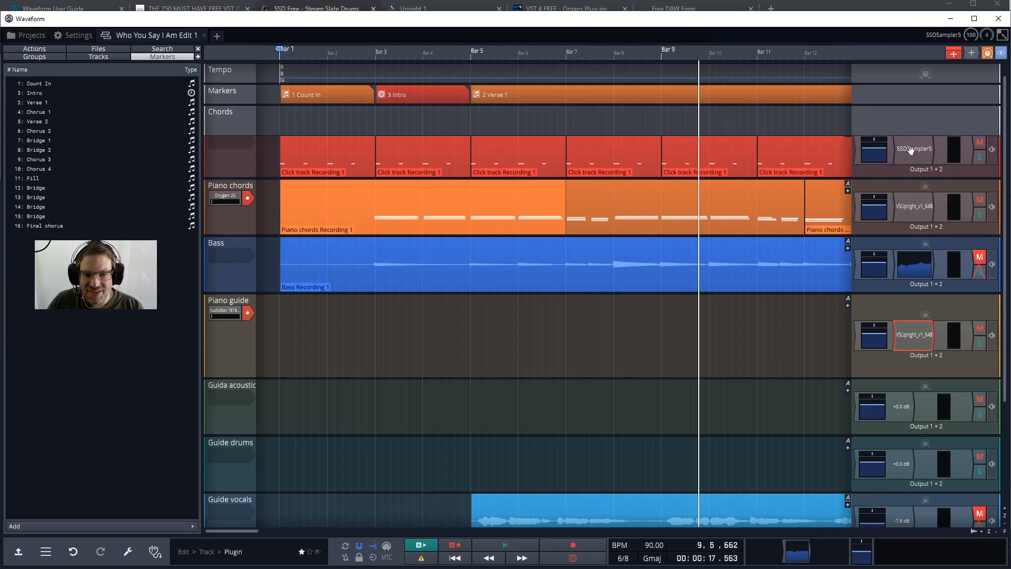
# Show the Click track's SSDSampler5 interface with its whole drum kit and preset list in view, and close it.
pyautogui.click(915, 150)
pyautogui.click(911, 156)
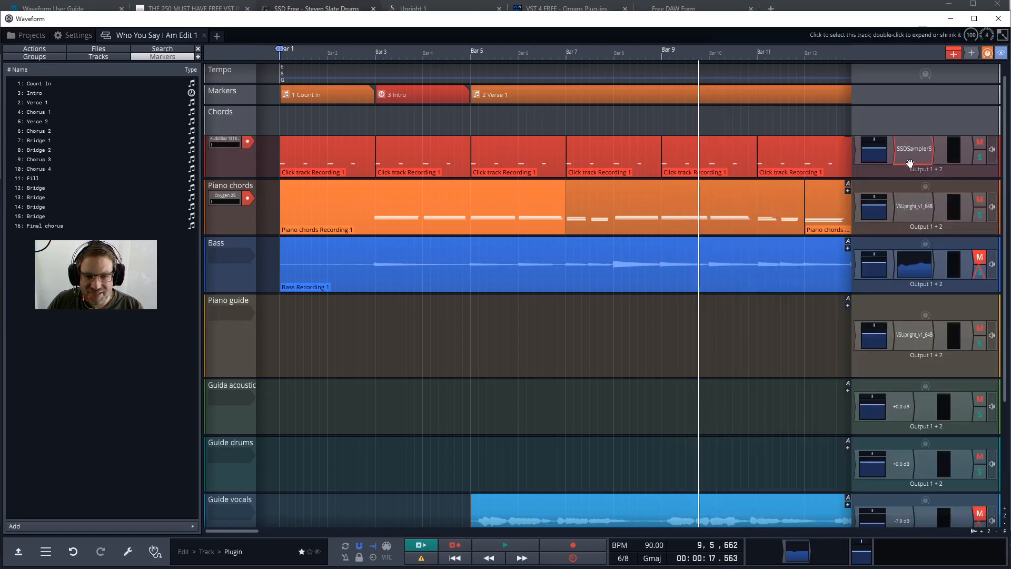
pyautogui.click(911, 158)
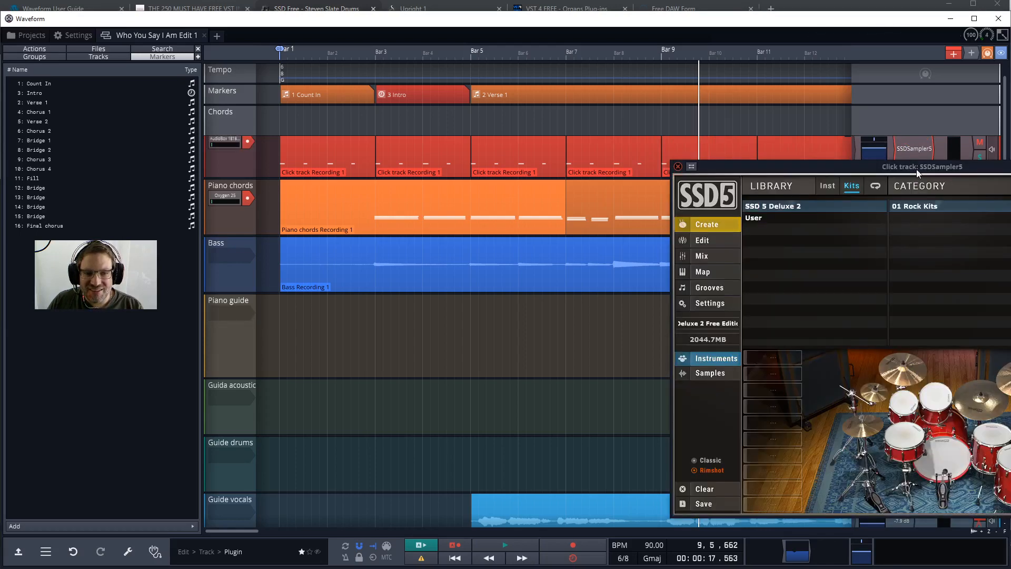
pyautogui.moveTo(916, 166); pyautogui.dragTo(565, 131)
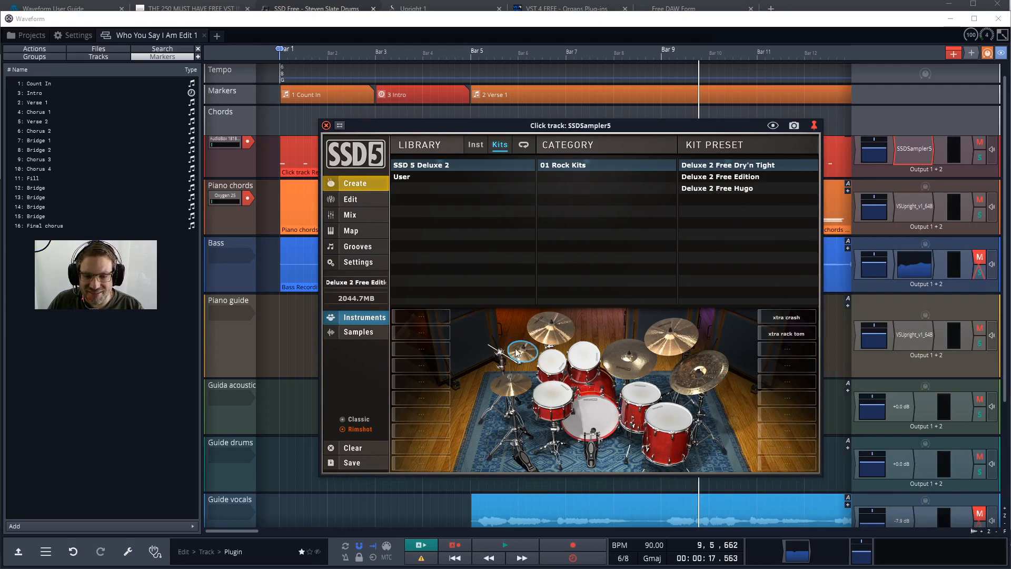
pyautogui.click(326, 126)
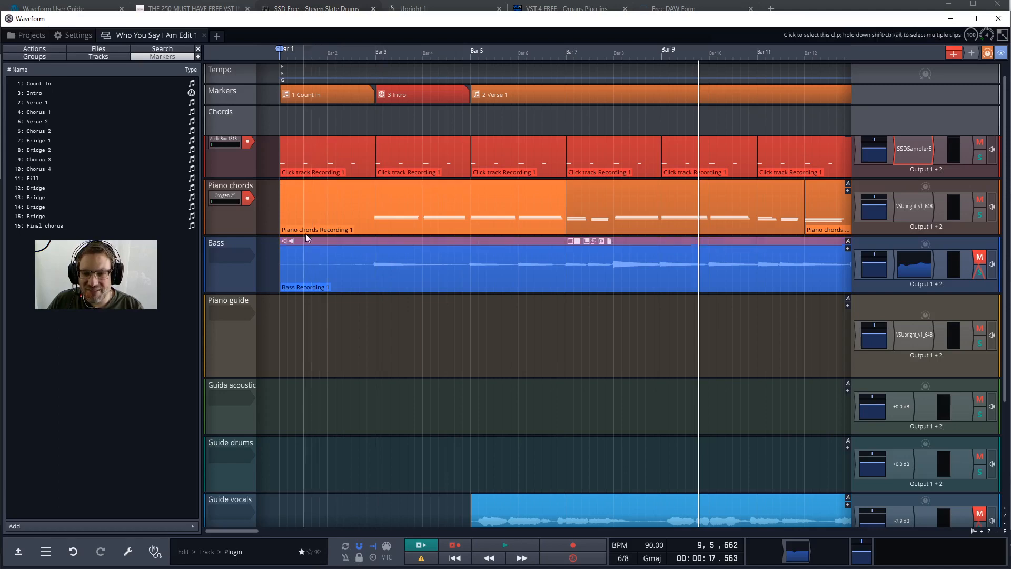
# Place the cursor at bar 2 and expand the first Click track clip for MIDI note editing.
pyautogui.click(297, 141)
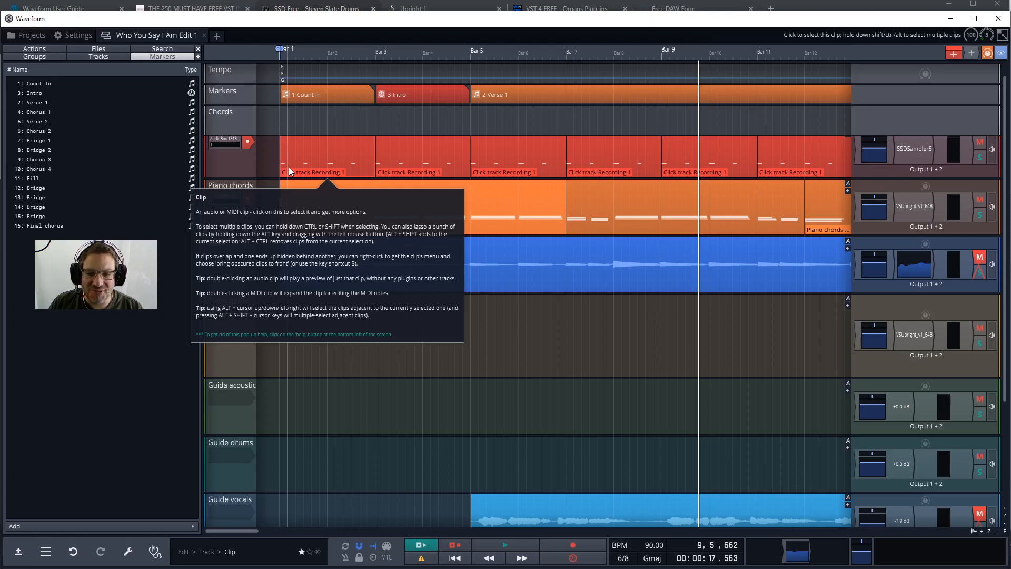
pyautogui.click(311, 145)
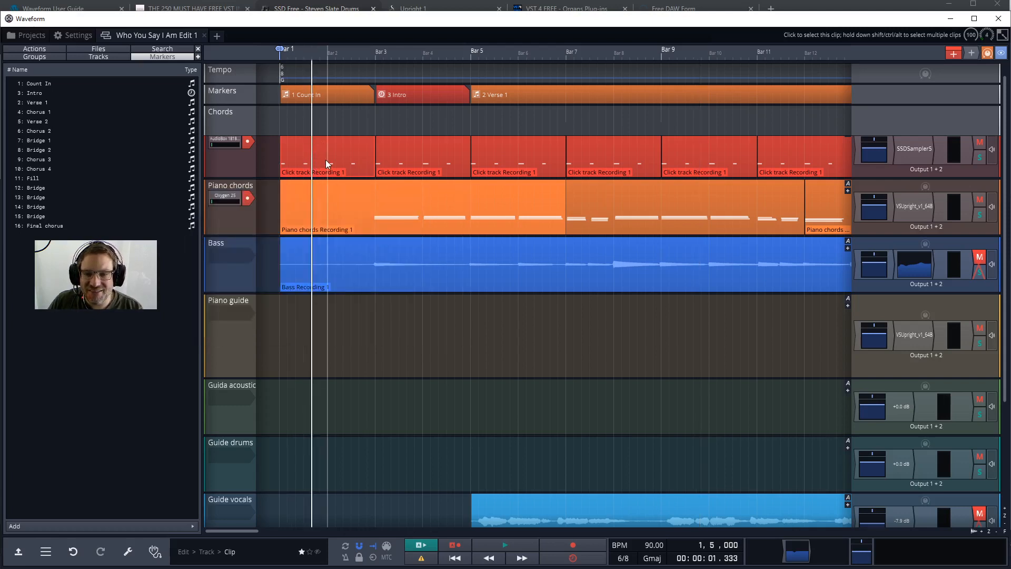
pyautogui.click(325, 159)
pyautogui.scroll(3, 318, 150)
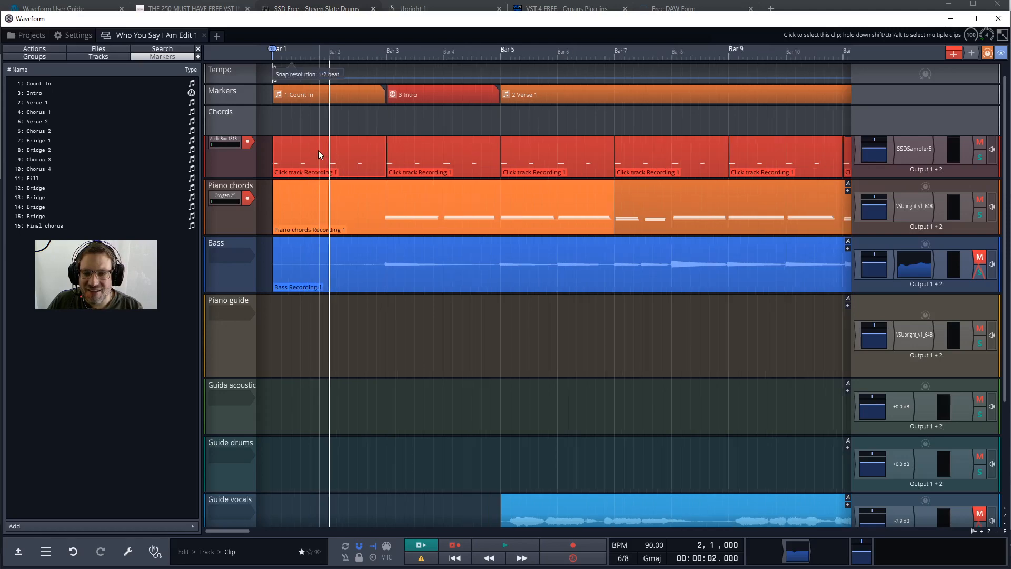
pyautogui.hscroll(-1, 318, 150)
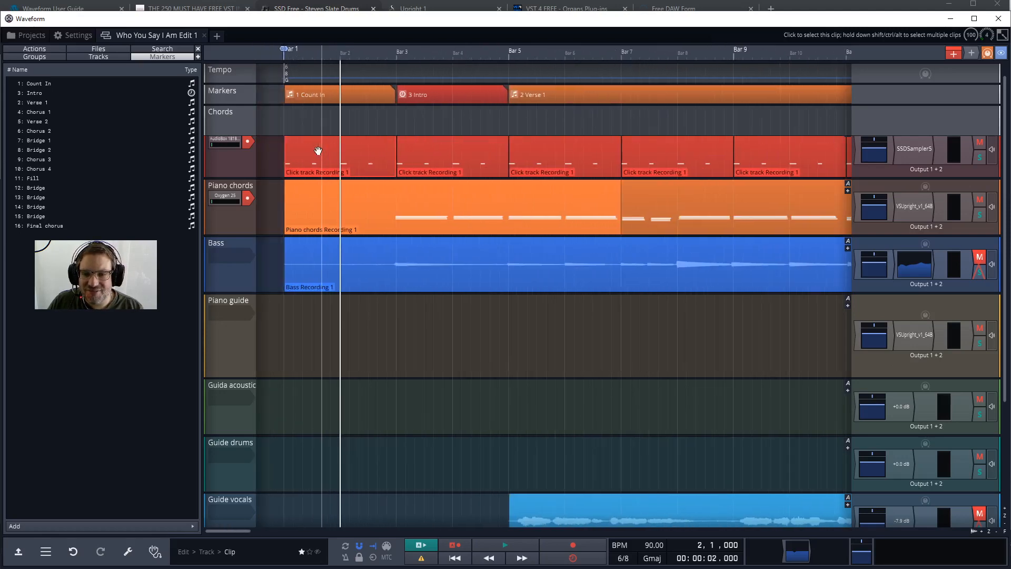
pyautogui.doubleClick(318, 150)
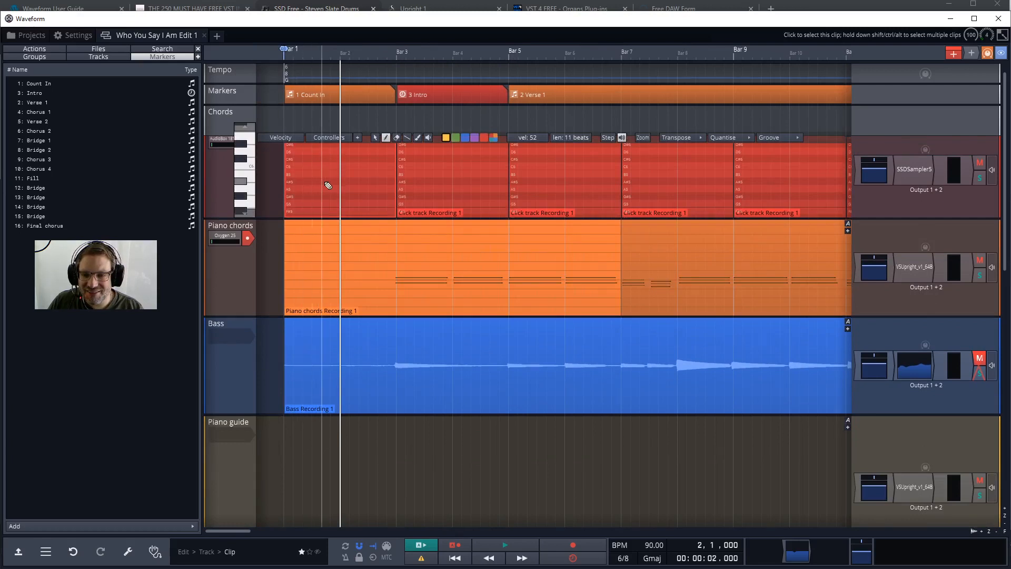
pyautogui.scroll(-8, 330, 187)
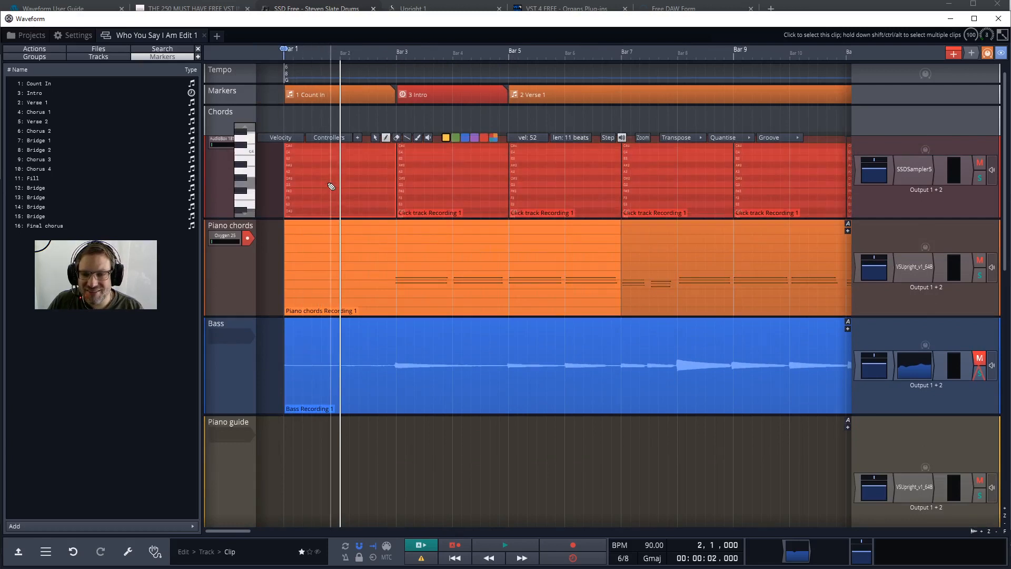
pyautogui.scroll(-10, 330, 186)
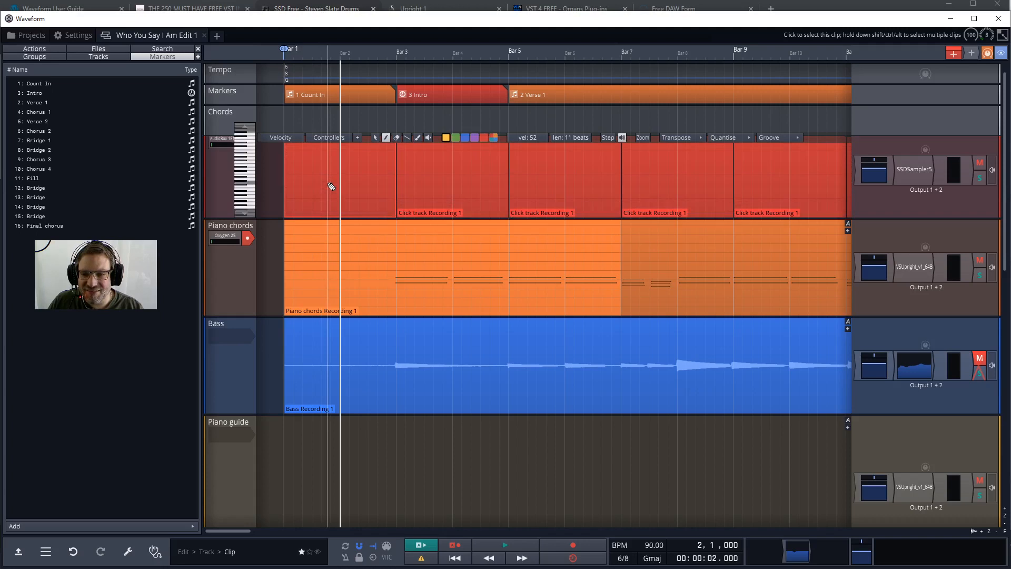
# Add a long MIDI note to the first Click track clip, extending to the clip's end at bar 3.
pyautogui.scroll(-5, 330, 186)
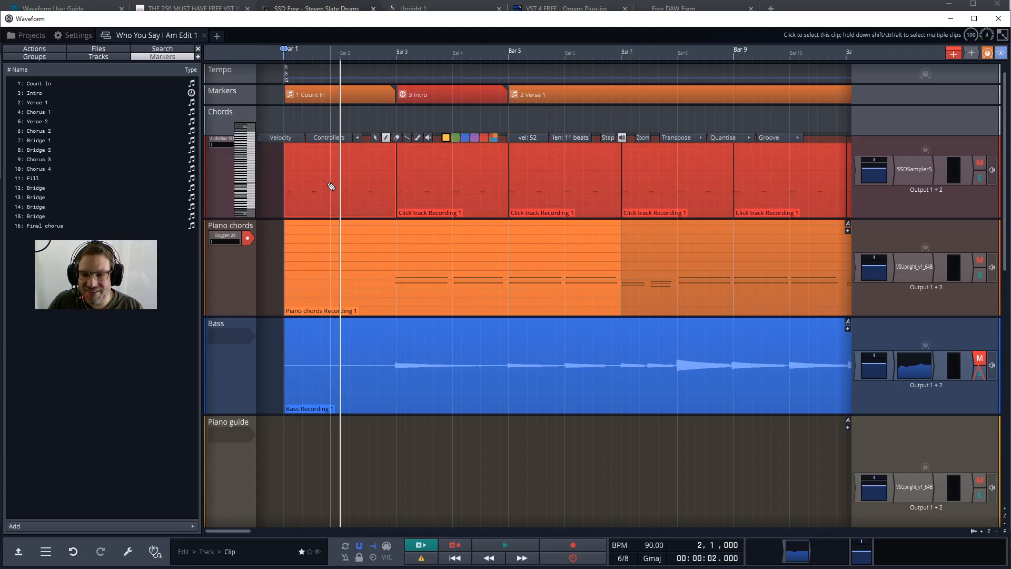
pyautogui.click(331, 186)
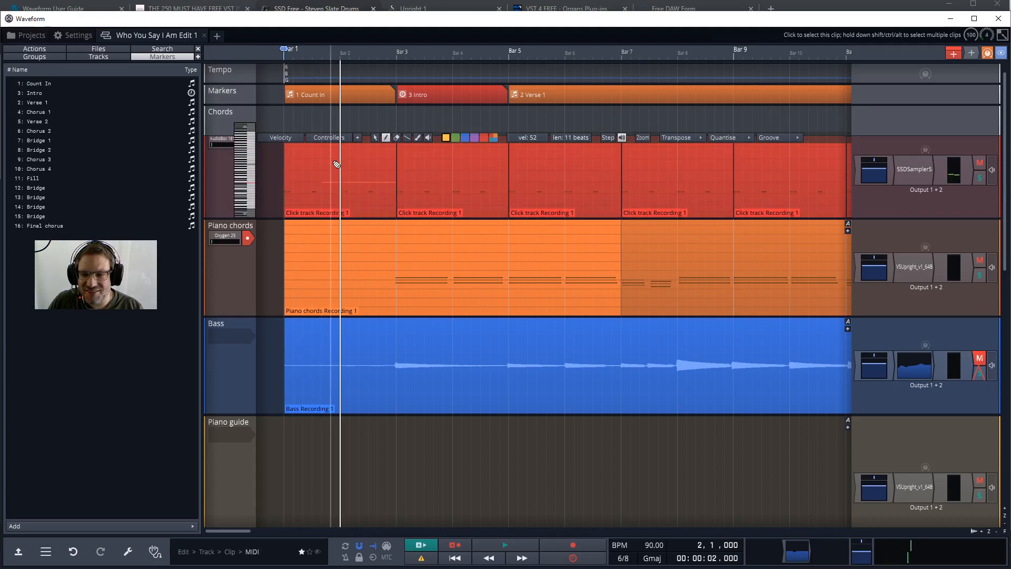
pyautogui.click(326, 246)
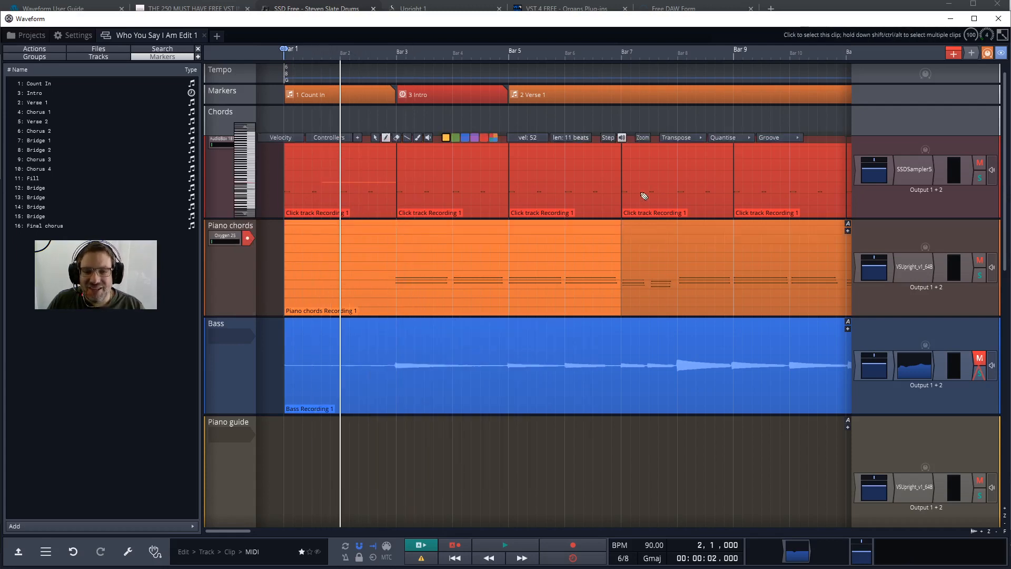
# Play the song from bar 2 while adjusting the Piano chords, Click track and master volumes, and stop playback.
pyautogui.press('space')
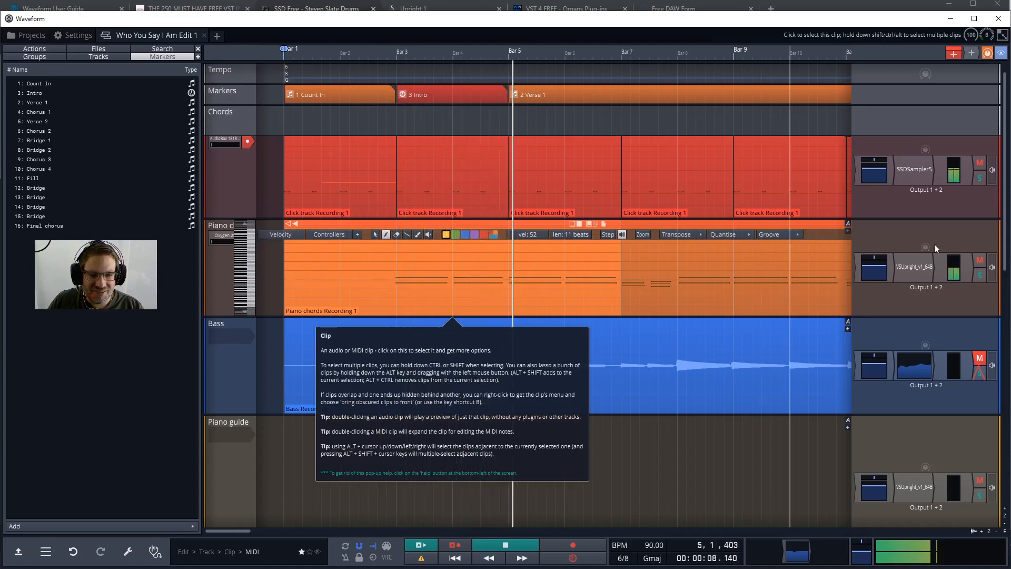
pyautogui.click(873, 268)
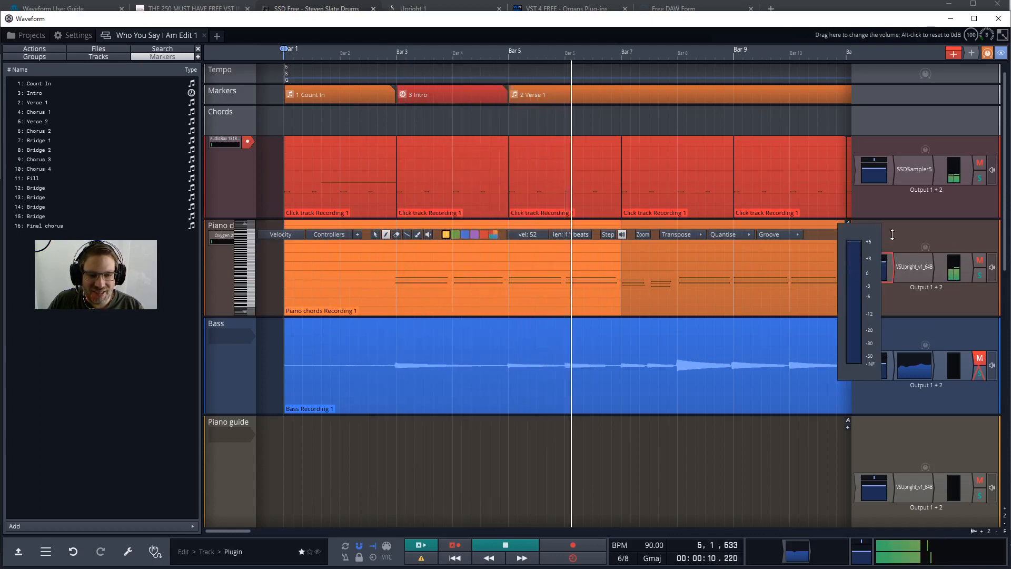
pyautogui.click(871, 176)
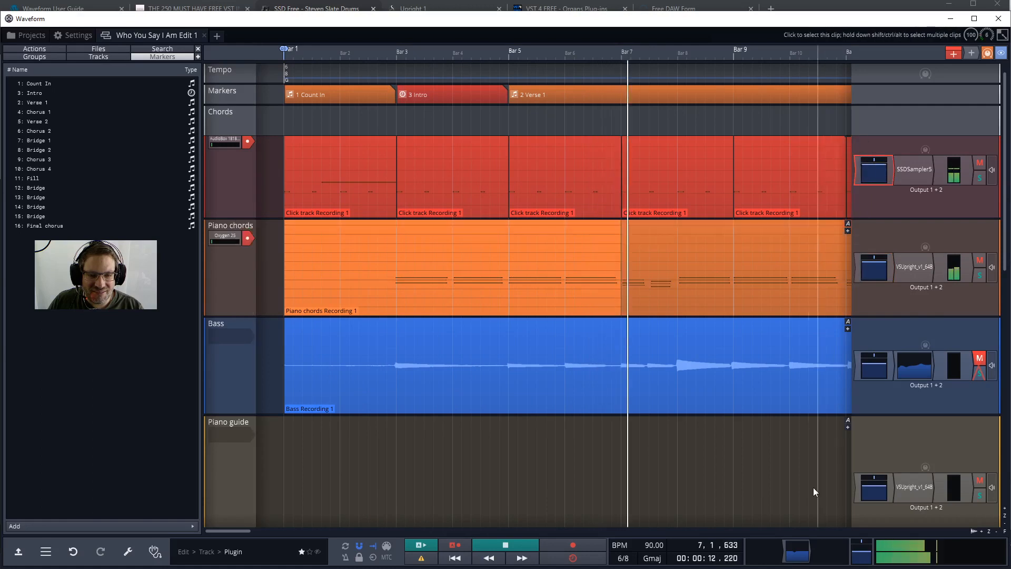
pyautogui.click(862, 551)
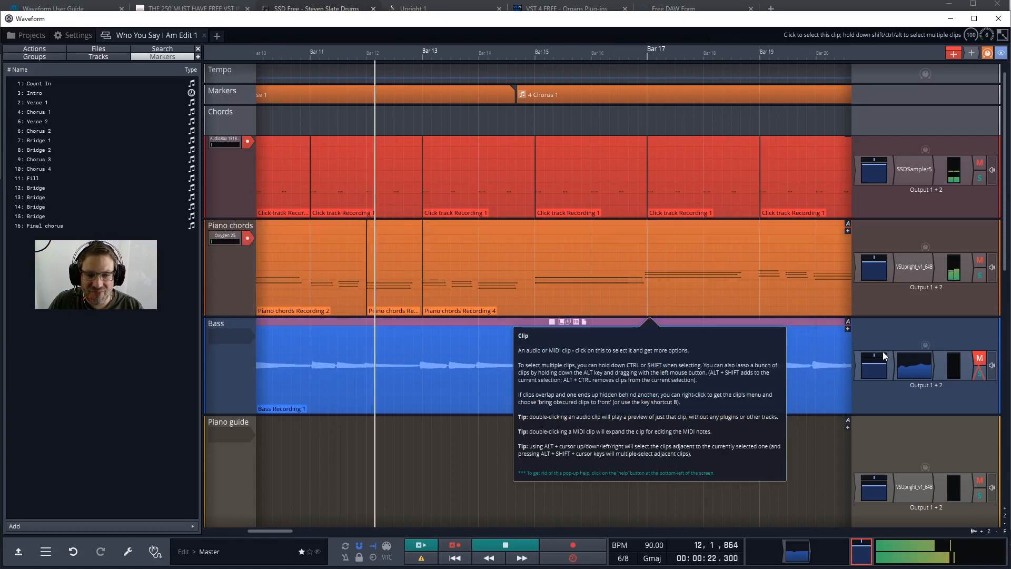
pyautogui.press('space')
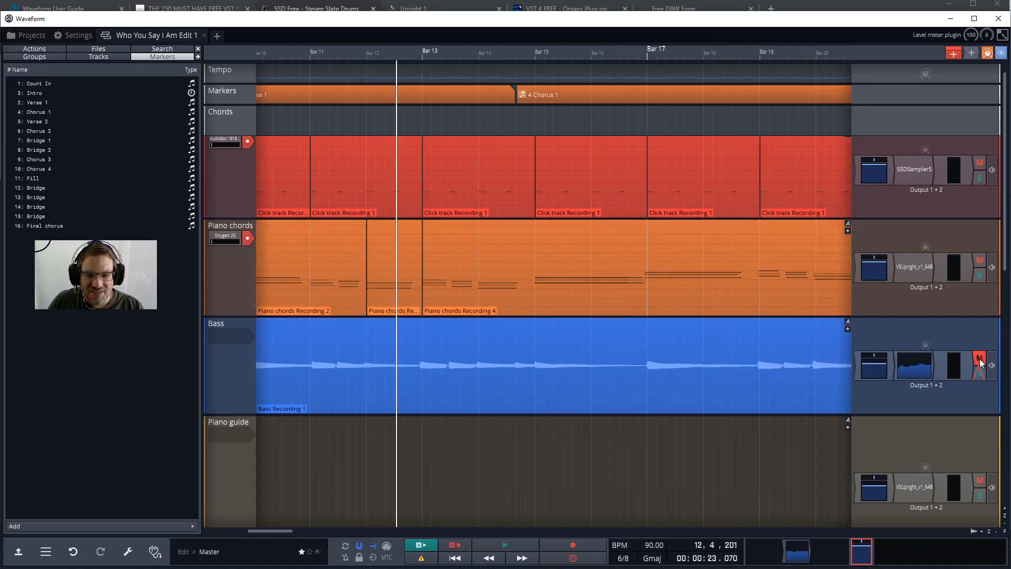
# Unmute the Bass track and play the song from bar 15 while adjusting the Bass volume.
pyautogui.click(979, 360)
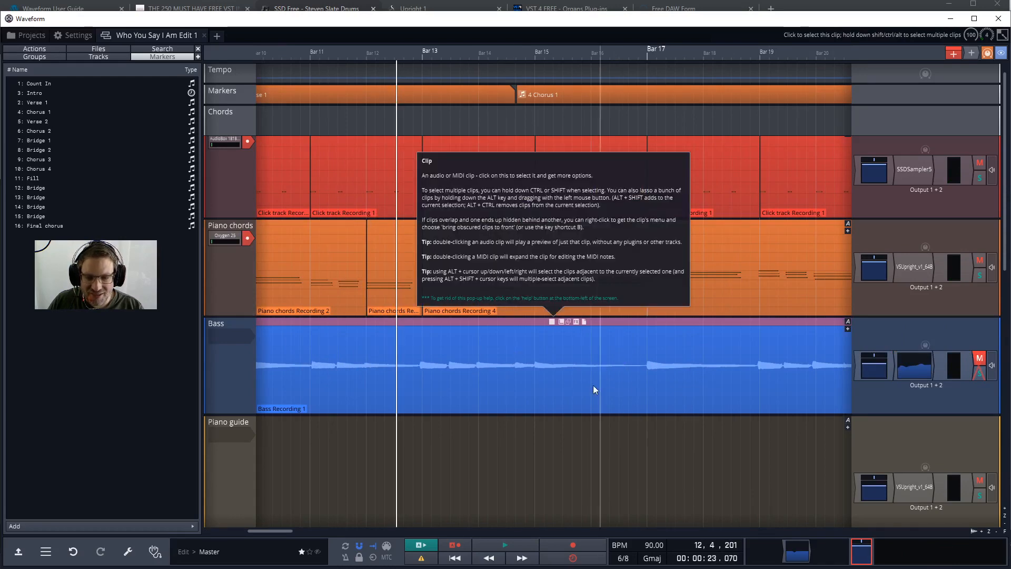
pyautogui.click(979, 359)
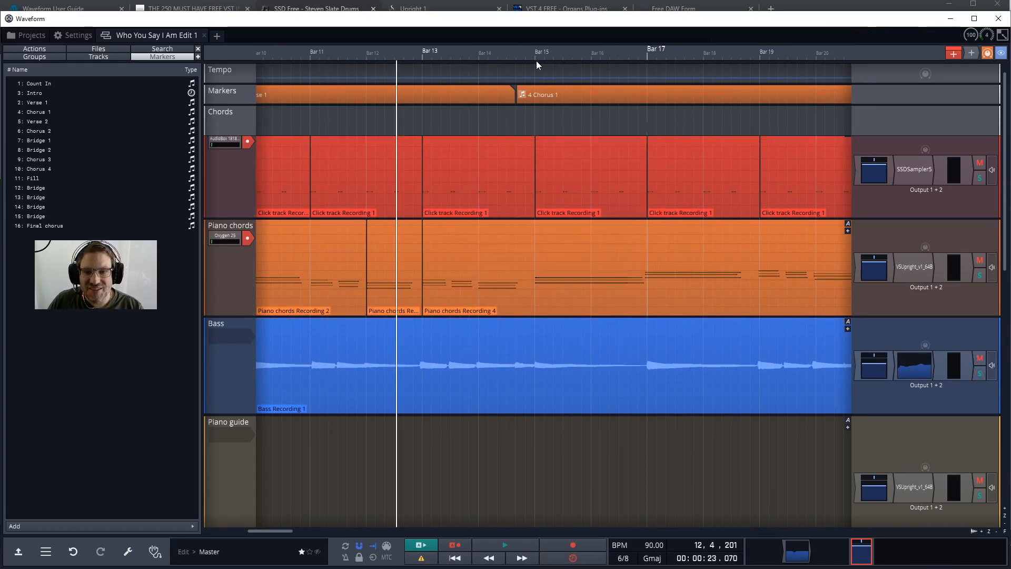
pyautogui.click(536, 75)
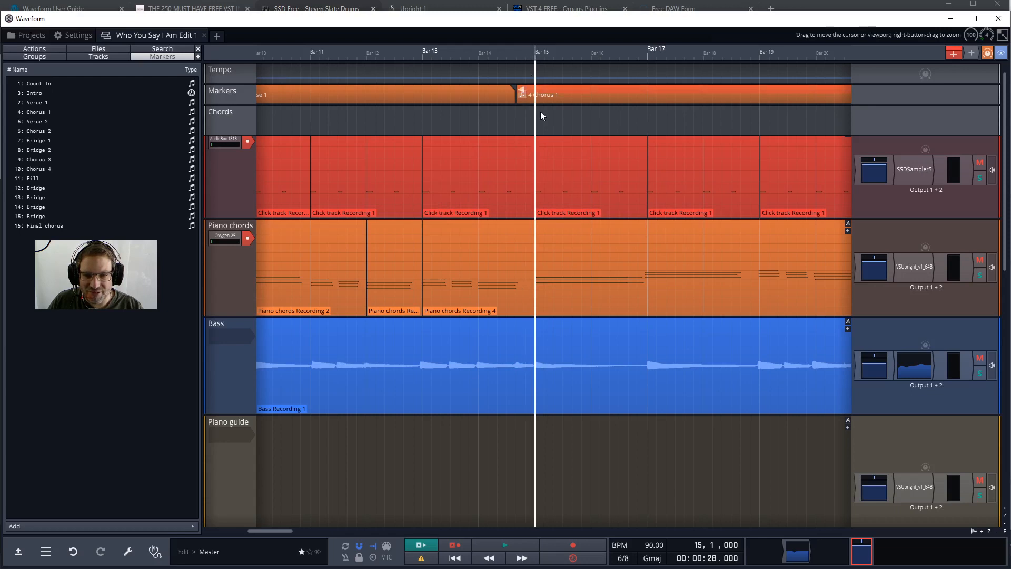
pyautogui.press('space')
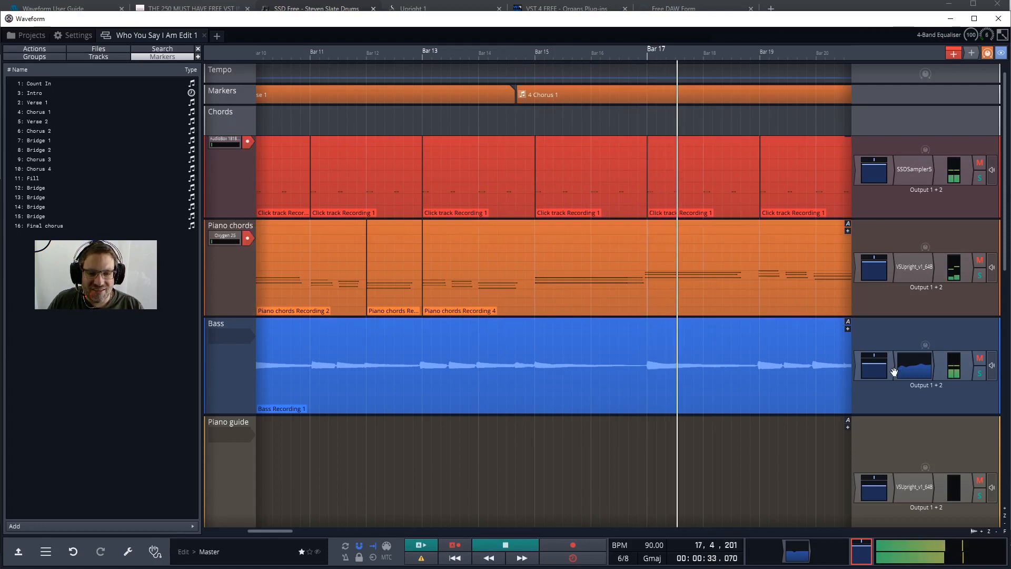
pyautogui.click(872, 364)
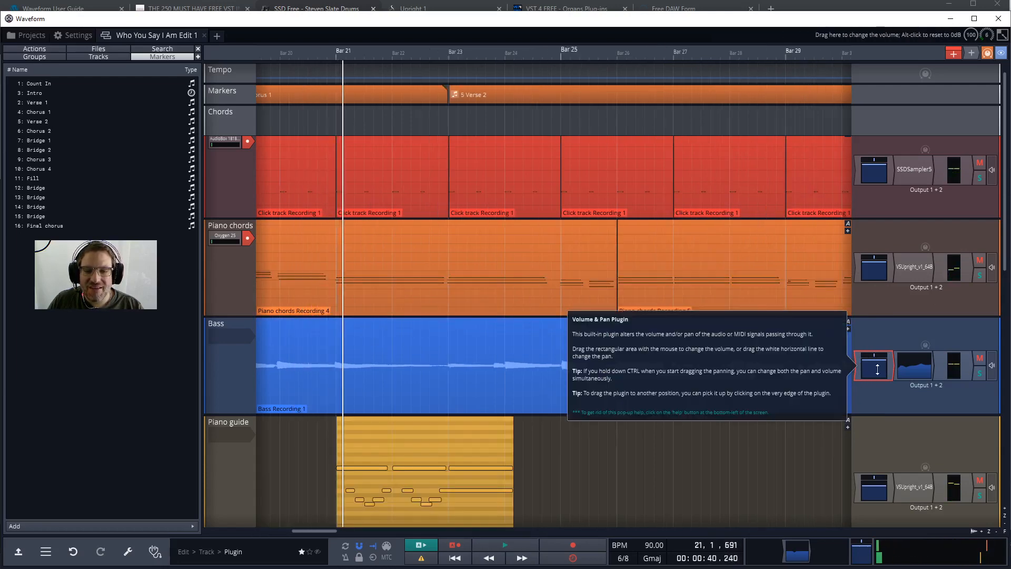
# Mute the Piano chords track.
pyautogui.moveTo(702, 343)
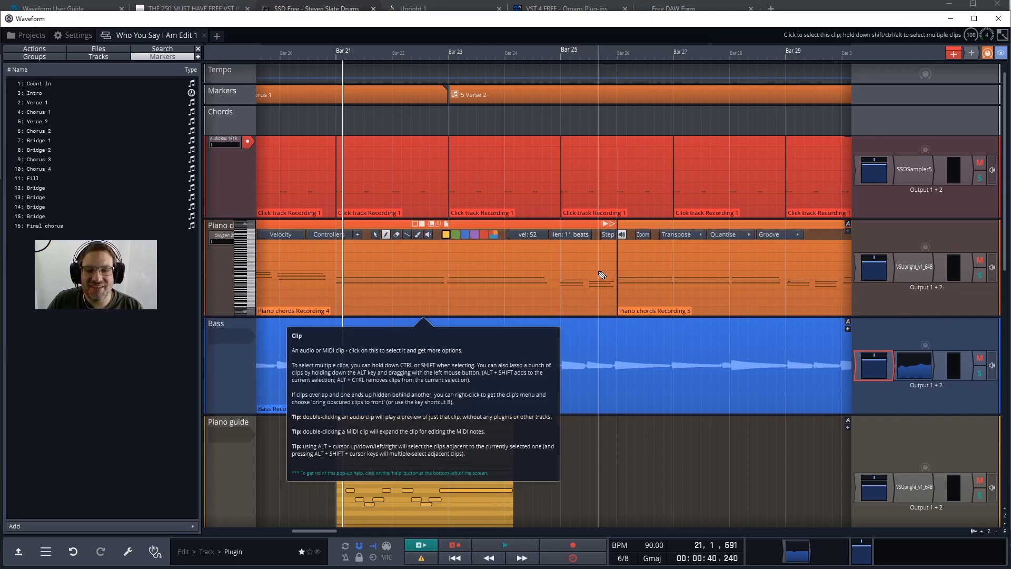
pyautogui.click(978, 260)
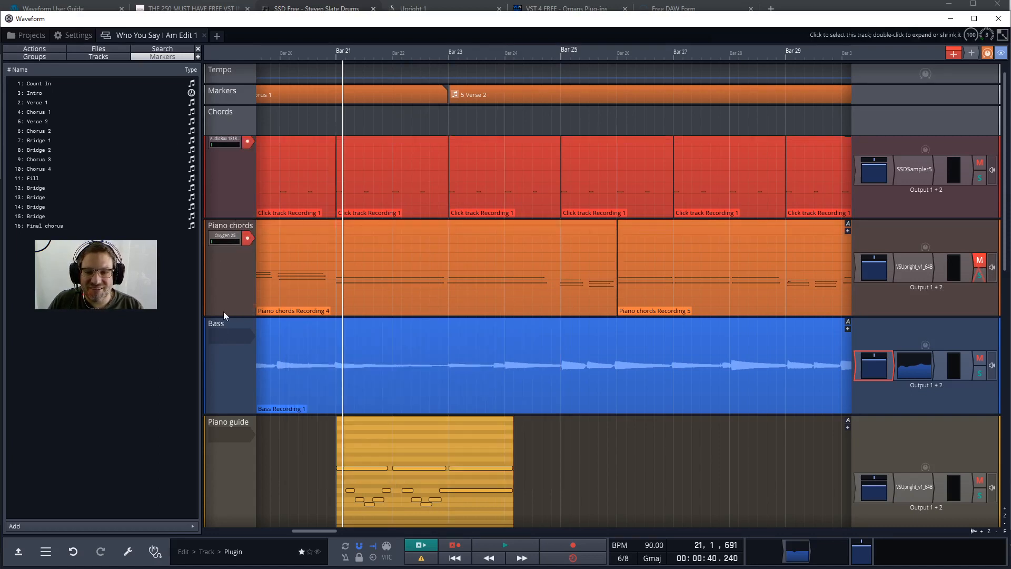
# Check which input devices are available for the Guida acoustic track, leaving it without an input.
pyautogui.scroll(-1, 337, 358)
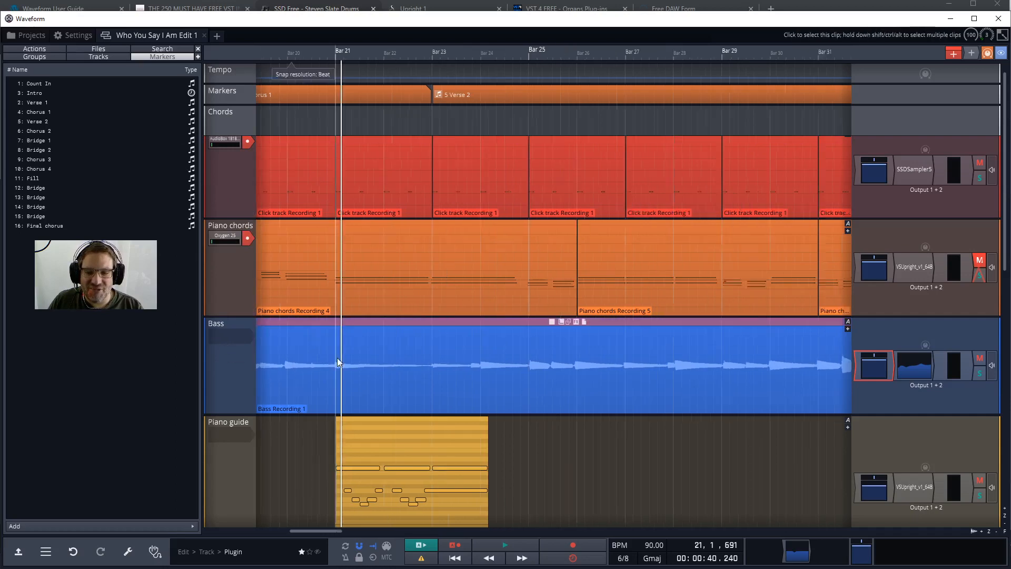
pyautogui.scroll(-1, 337, 363)
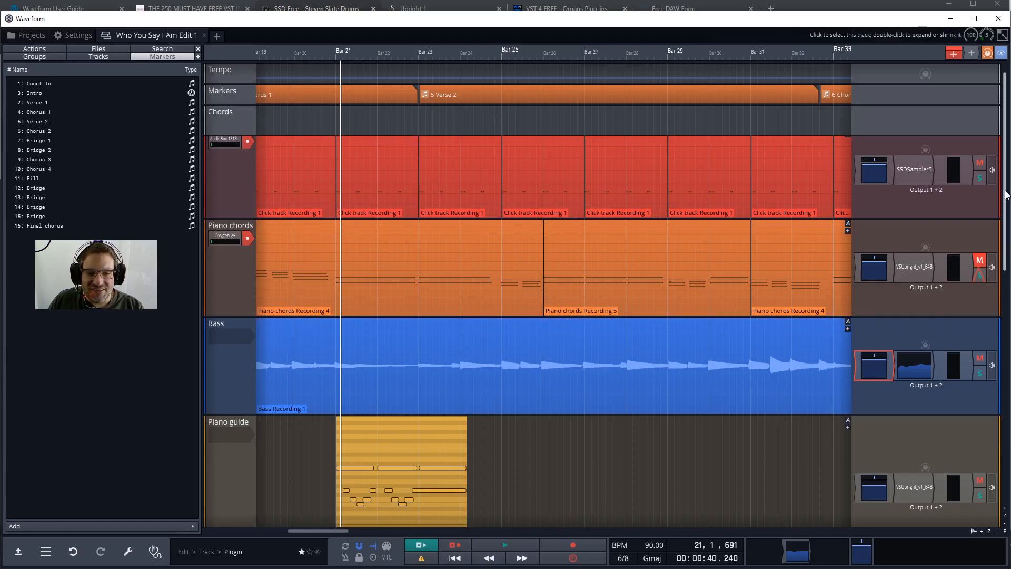
pyautogui.moveTo(1004, 198); pyautogui.dragTo(969, 339)
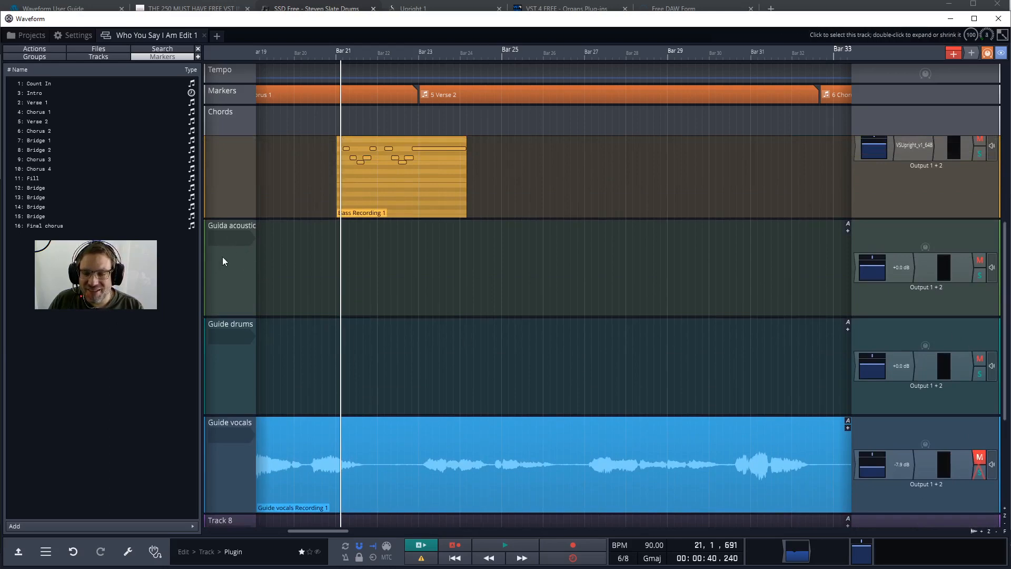
pyautogui.click(225, 237)
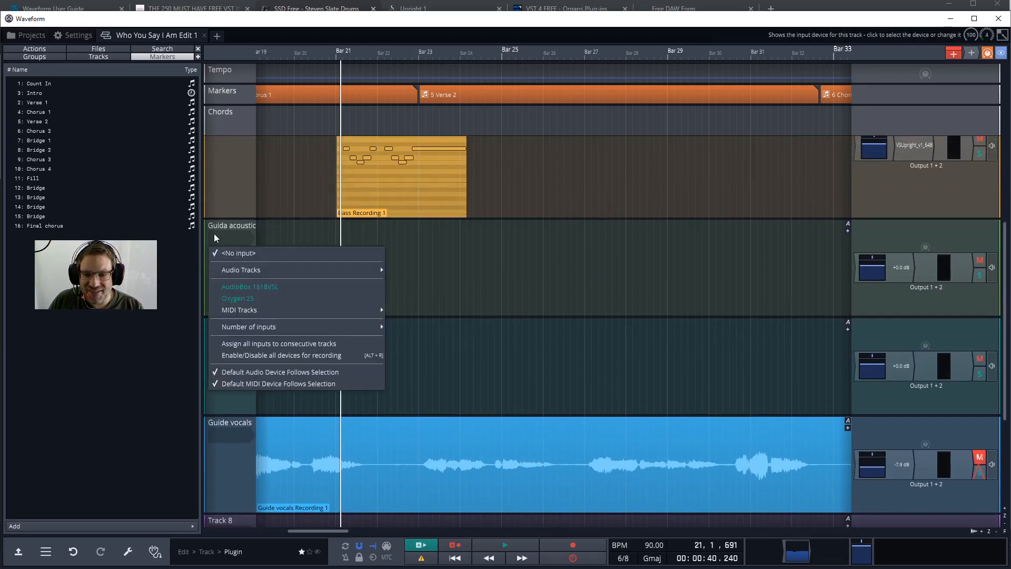
pyautogui.moveTo(241, 274)
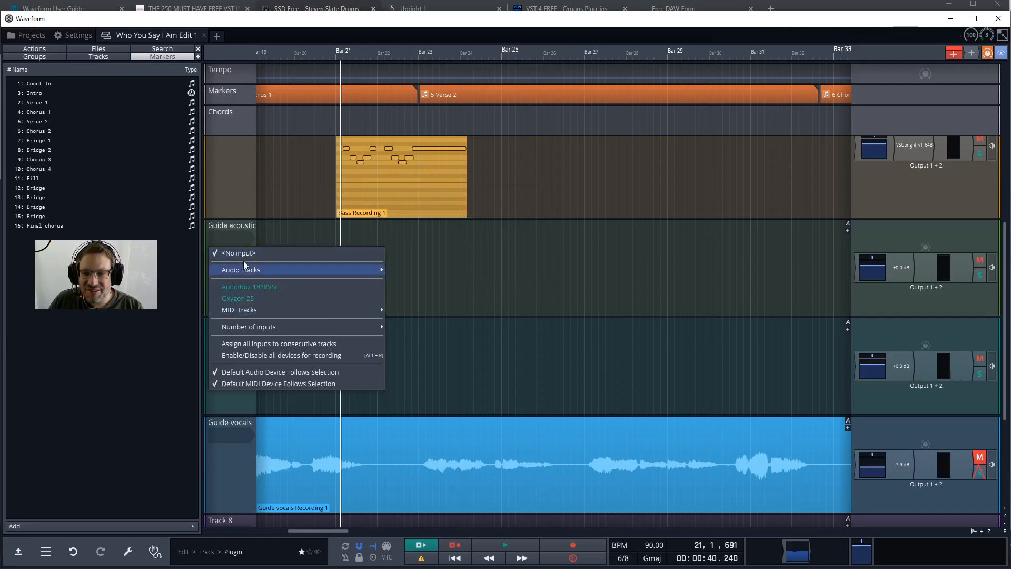
pyautogui.click(230, 242)
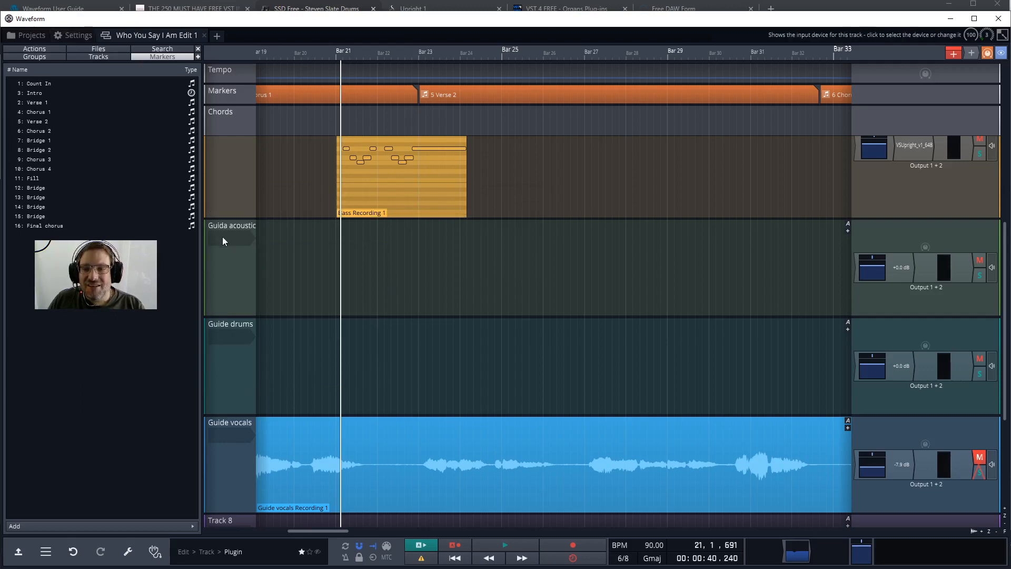
# Set the audio device type to ASIO in the audio device settings and choose AudioBox ASIO Driver as the device.
pyautogui.click(66, 36)
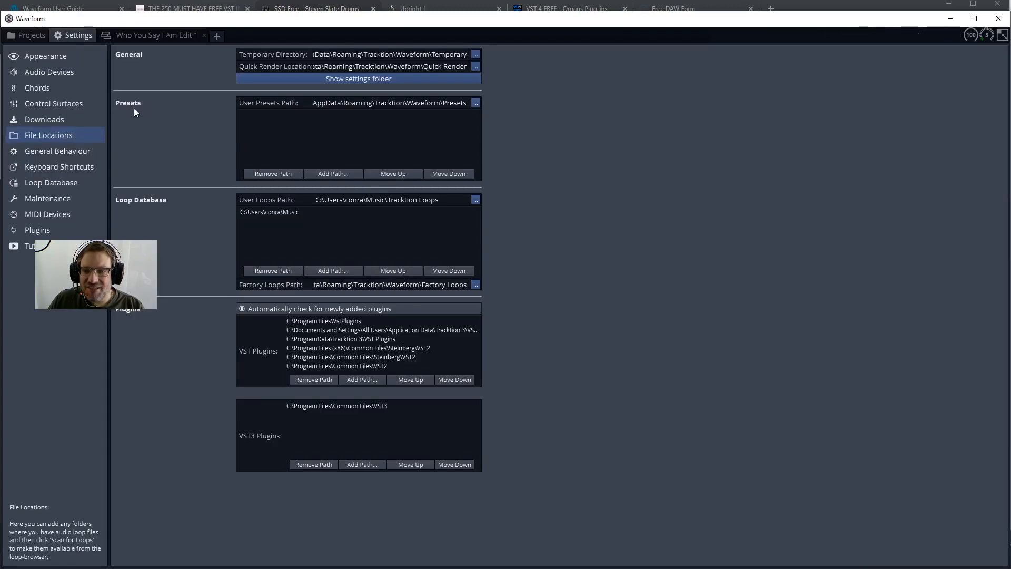
pyautogui.click(46, 74)
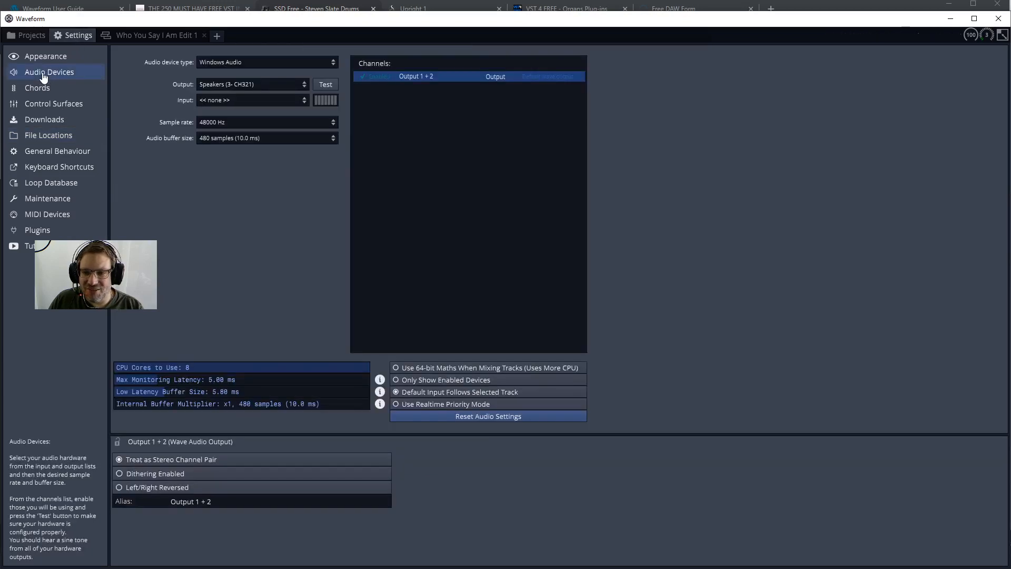
pyautogui.click(238, 65)
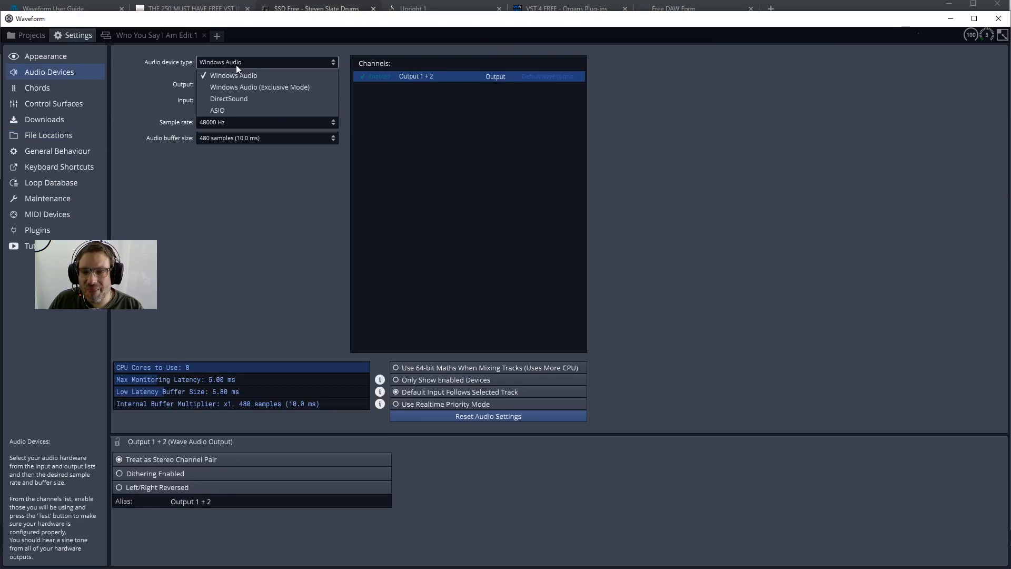
pyautogui.click(225, 112)
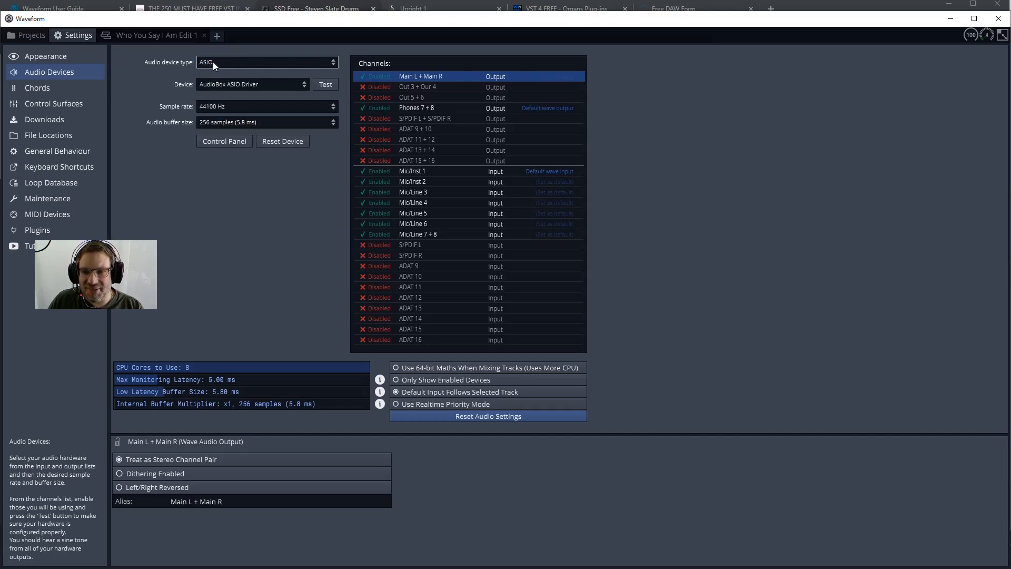
pyautogui.click(213, 62)
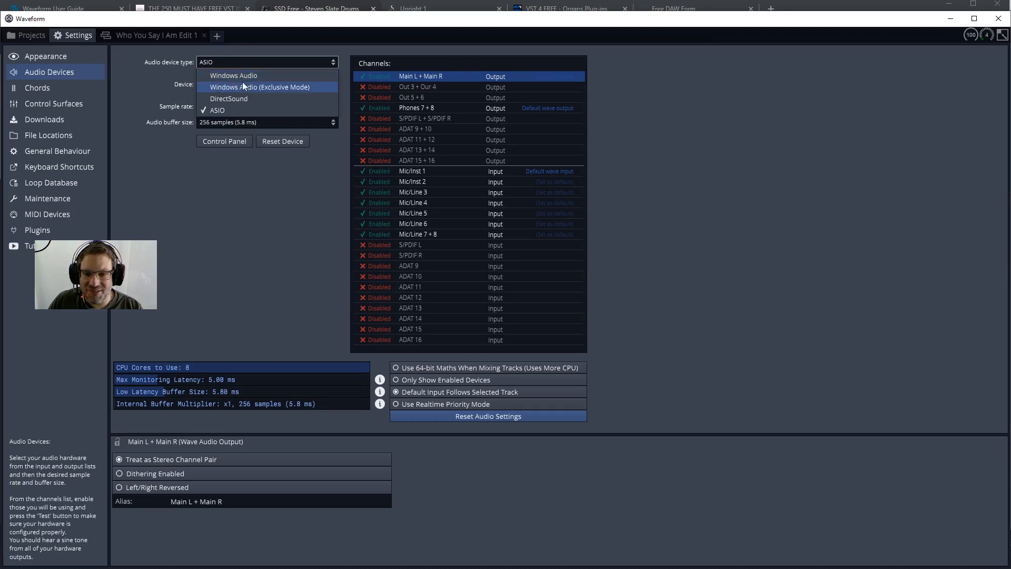
pyautogui.click(220, 65)
pyautogui.click(219, 84)
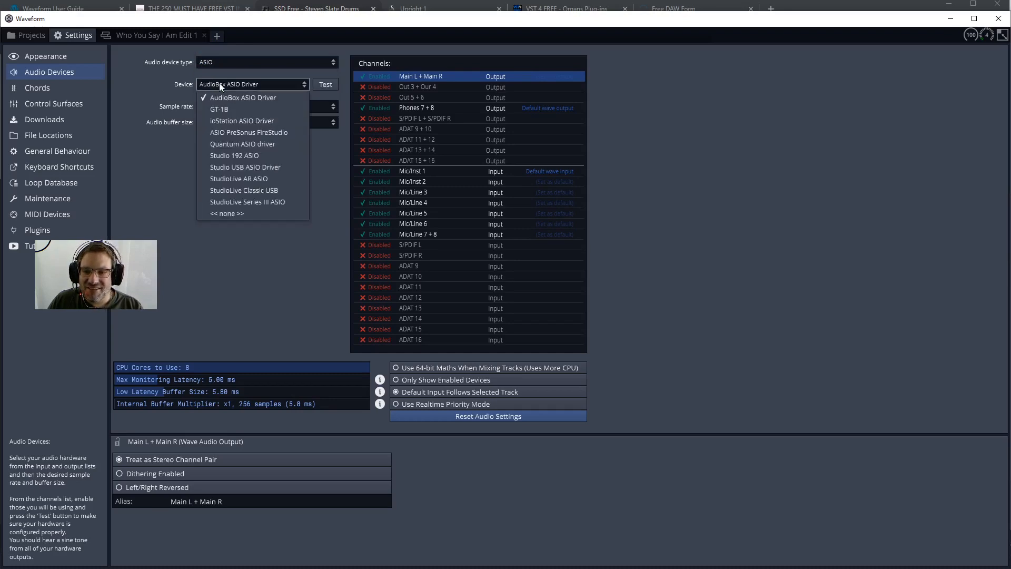
pyautogui.click(252, 97)
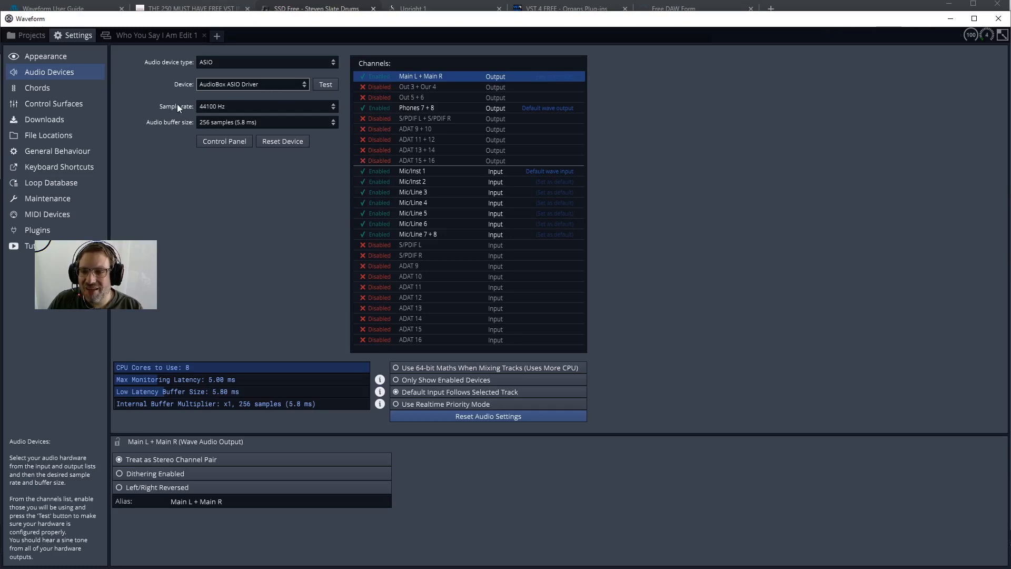
# Review the sample rate options for the audio device and keep 44100 Hz selected.
pyautogui.click(229, 108)
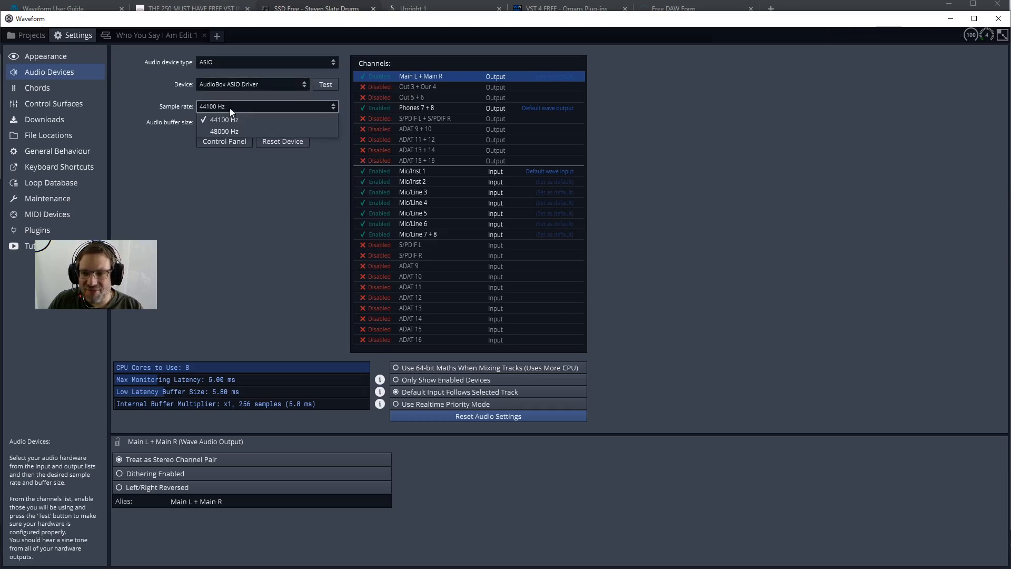
pyautogui.click(230, 108)
pyautogui.click(207, 106)
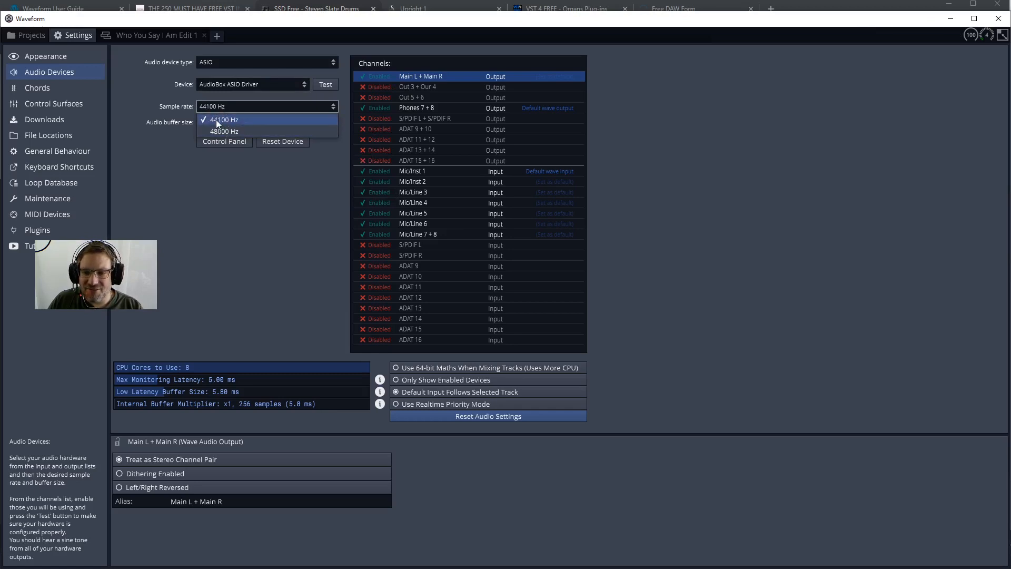
pyautogui.click(216, 120)
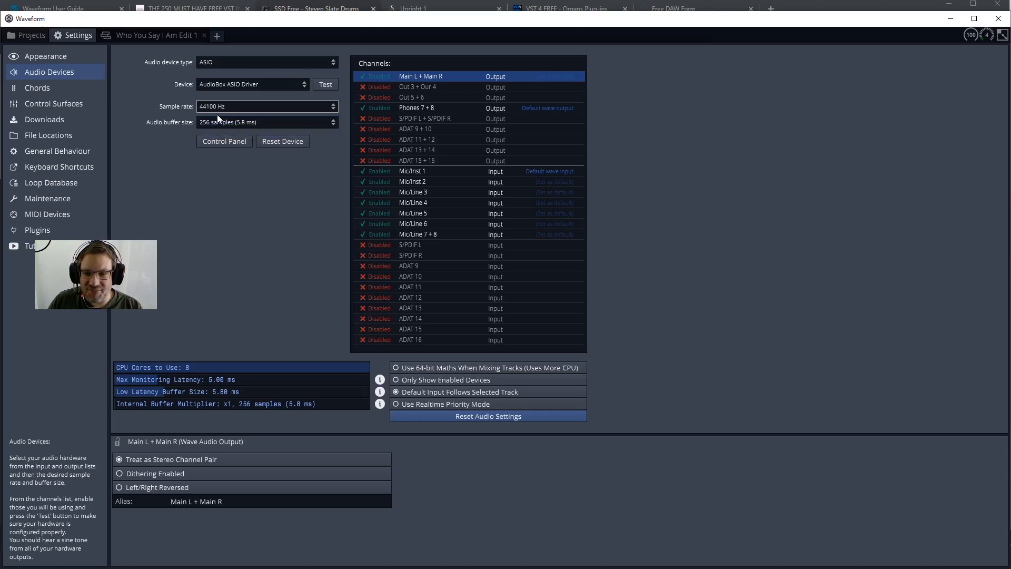
pyautogui.click(218, 110)
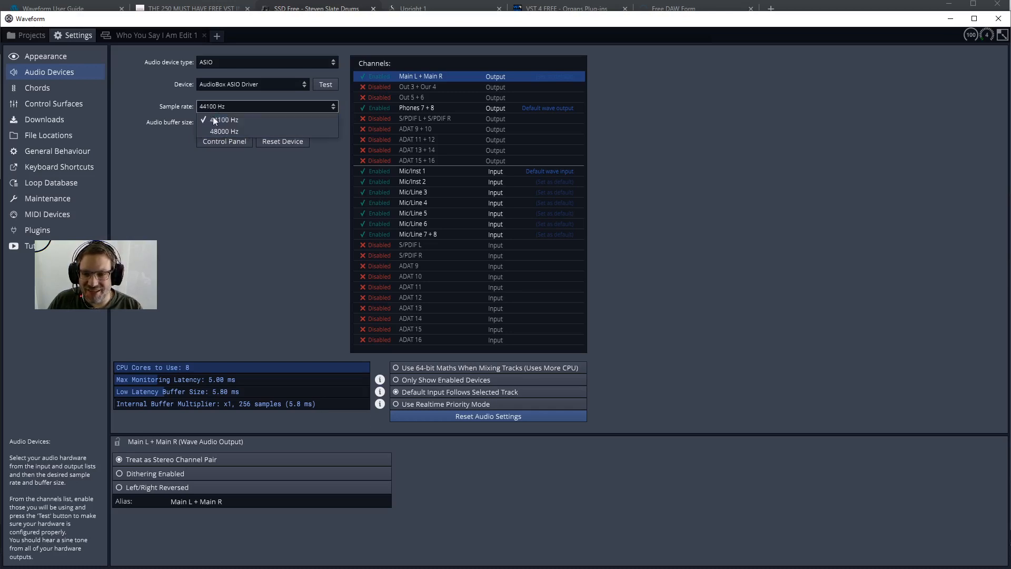
pyautogui.click(213, 109)
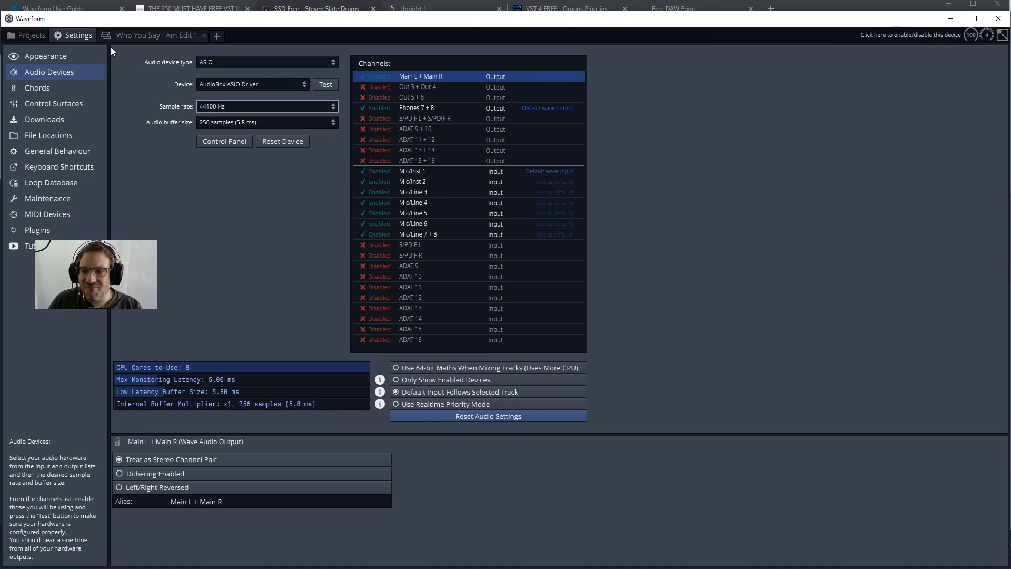
# Return to the edit and assign Mic/Line 3 as the Guida acoustic track's input after trying Mic/Inst 2, toggling its record enable.
pyautogui.click(126, 37)
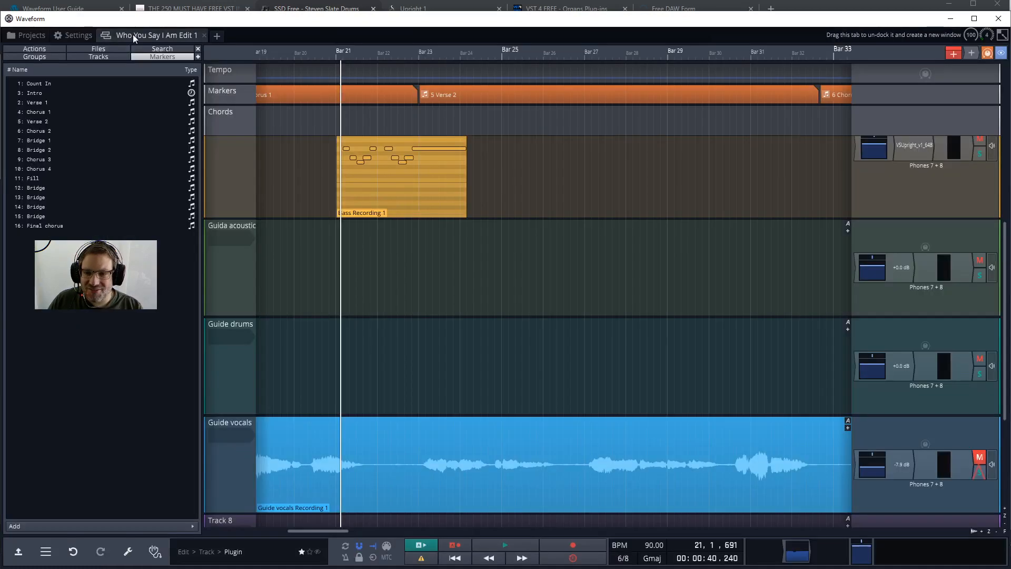
pyautogui.click(225, 238)
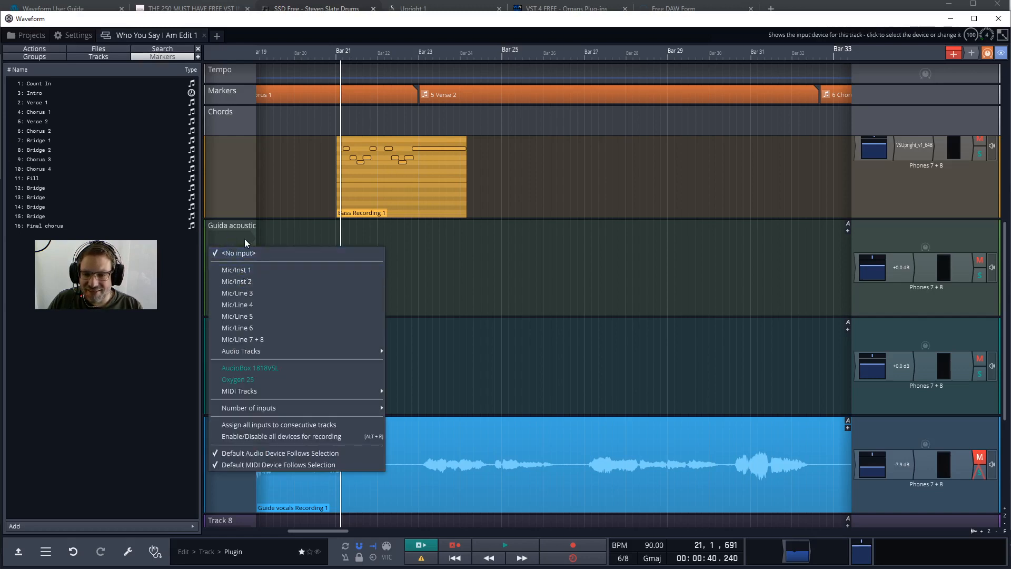
pyautogui.click(234, 281)
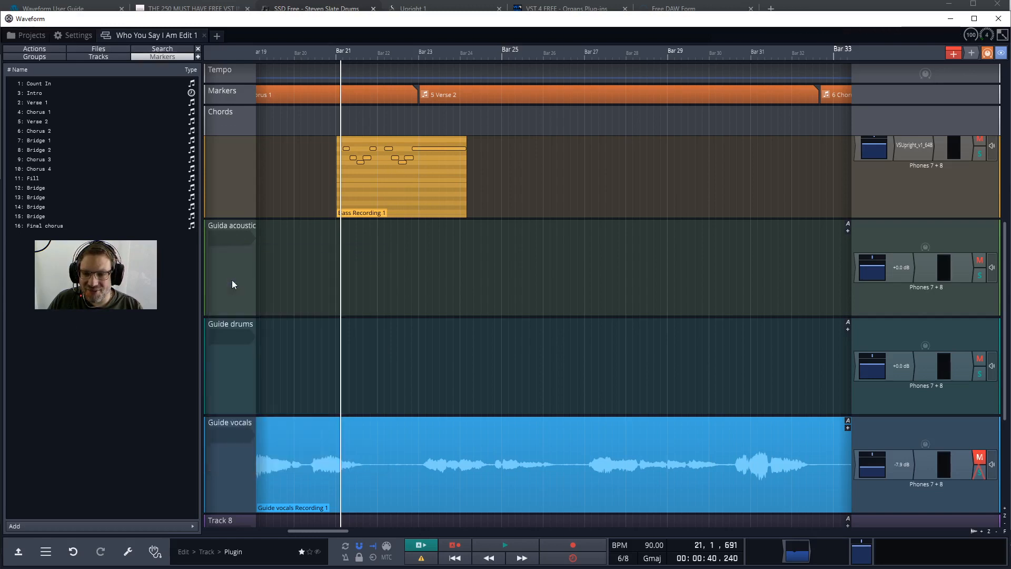
pyautogui.click(223, 236)
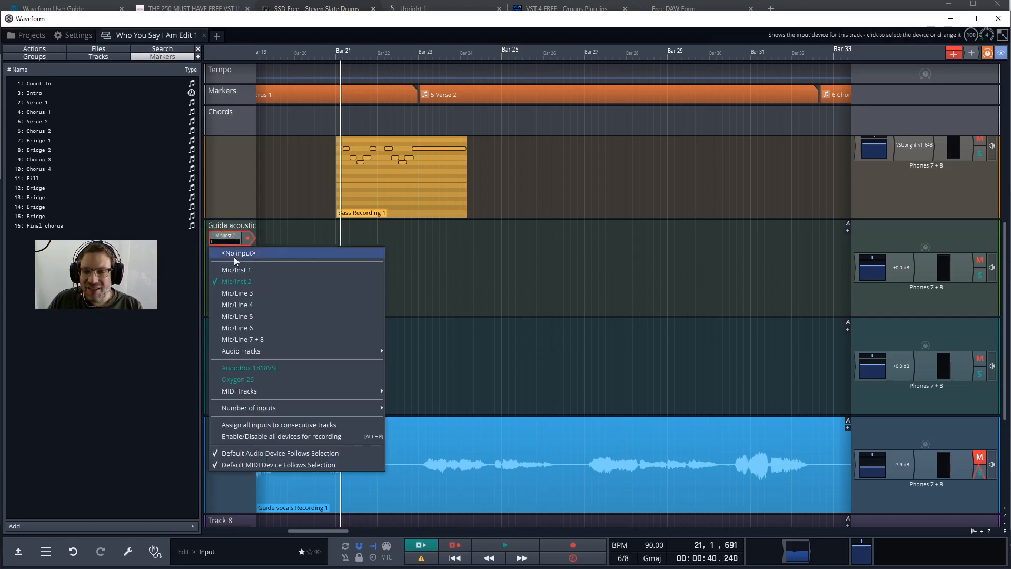
pyautogui.click(241, 290)
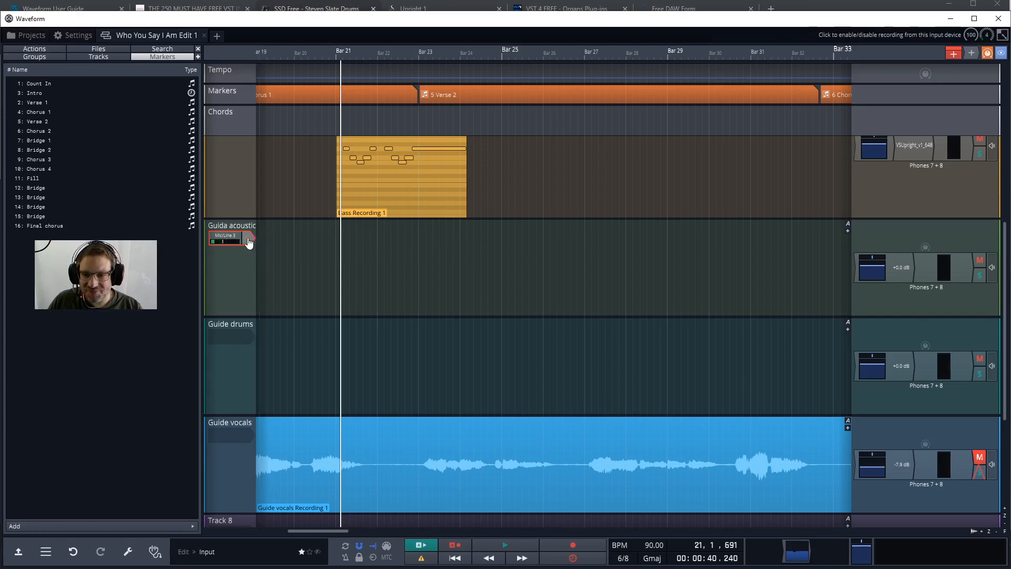
pyautogui.click(248, 243)
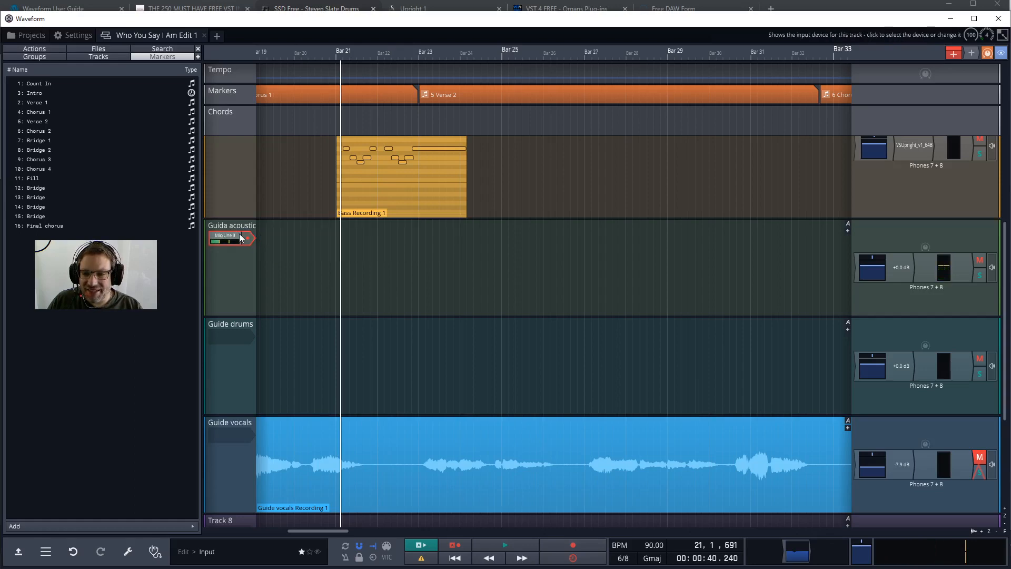
# Disable and re-enable the Mic/Inst 2 input channel in the audio device settings, then return to the edit.
pyautogui.click(69, 37)
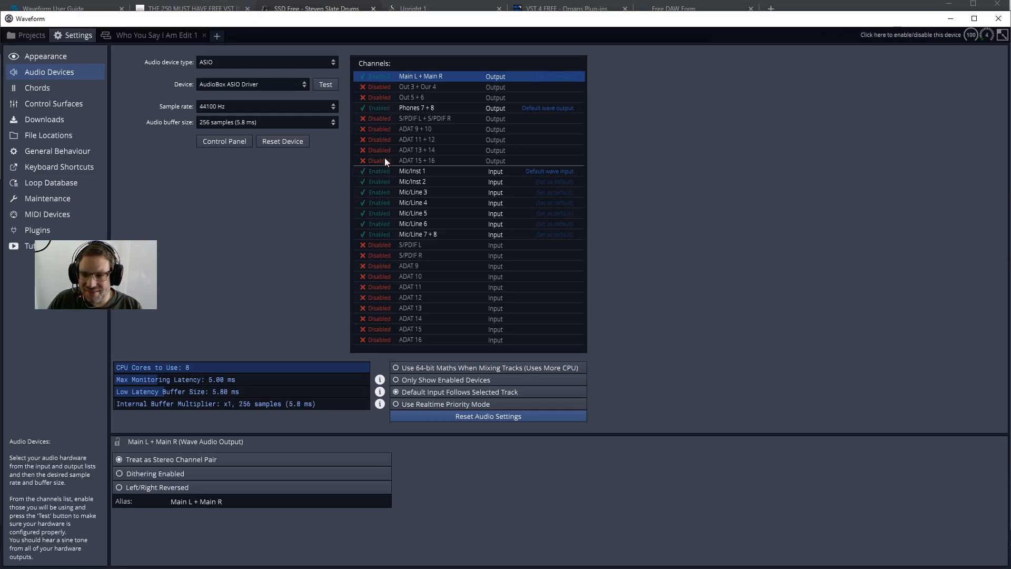
pyautogui.click(375, 182)
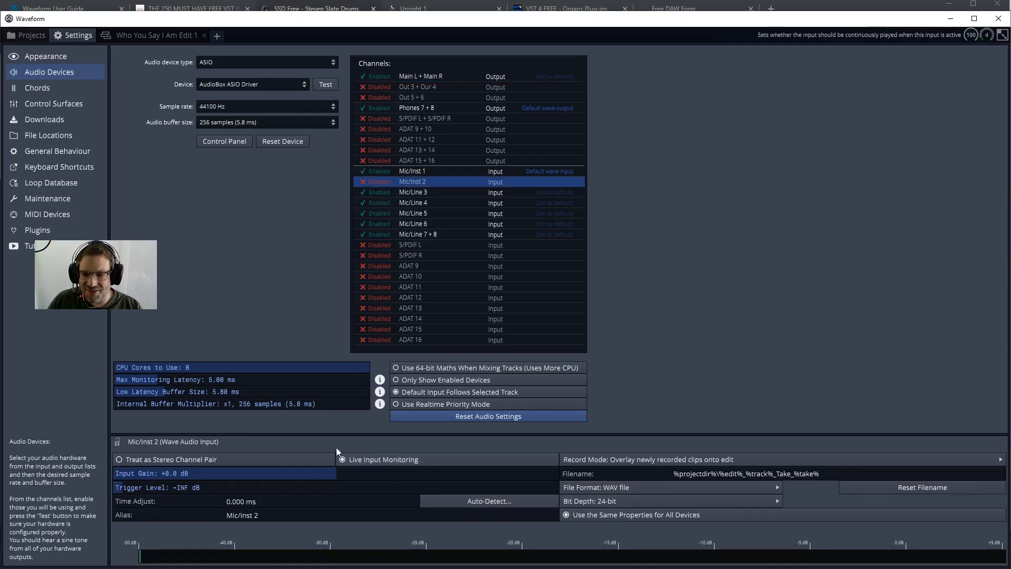
pyautogui.click(366, 182)
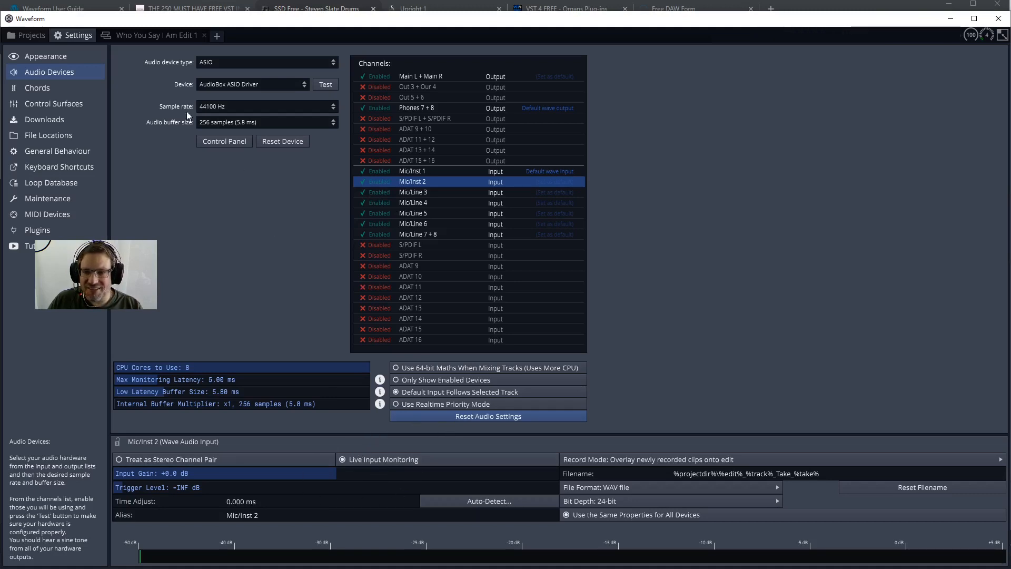
pyautogui.click(145, 40)
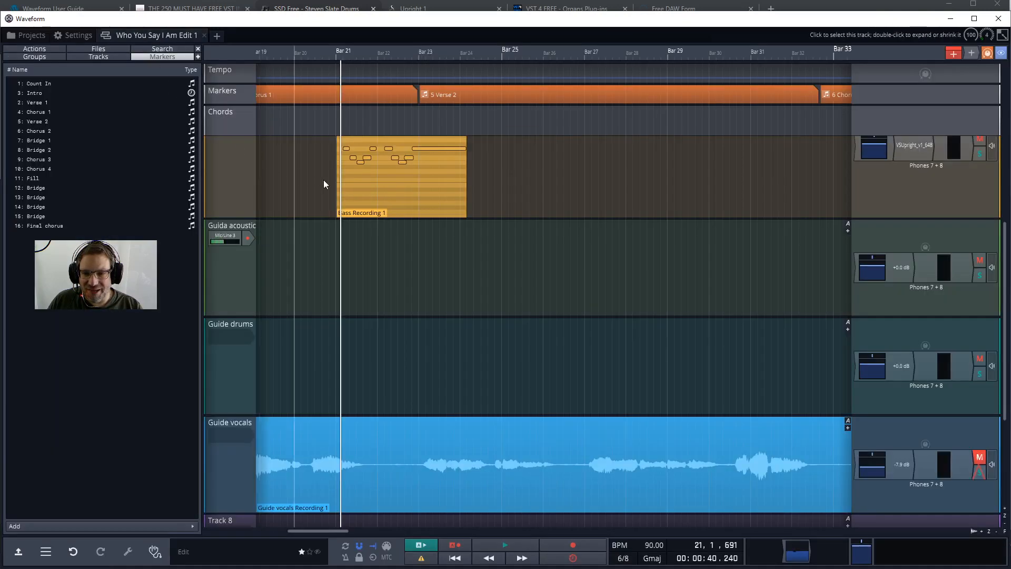
# Arm the Guida acoustic track and record a clip about 5 seconds long starting in bar 21.
pyautogui.moveTo(336, 247)
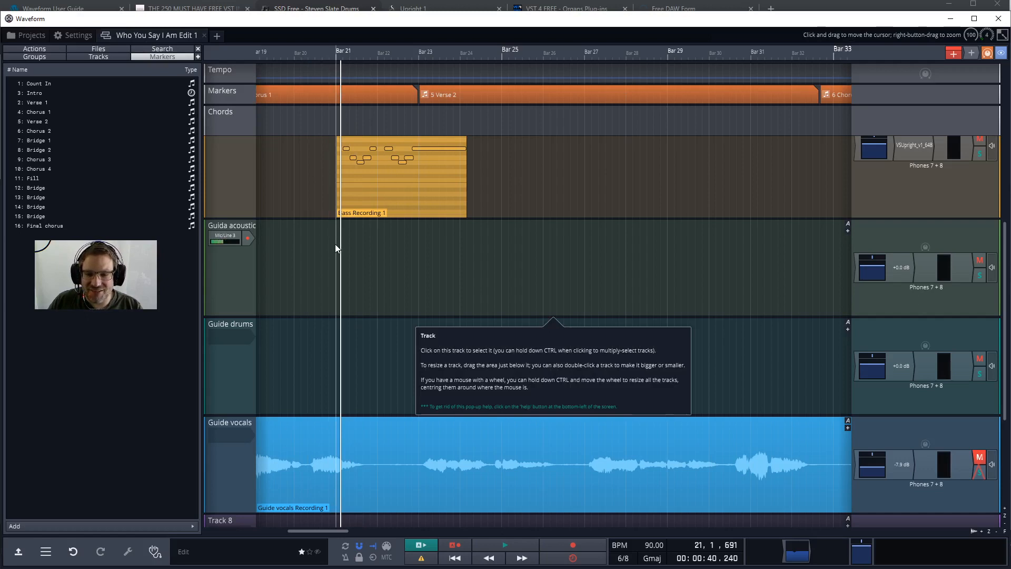
pyautogui.click(248, 238)
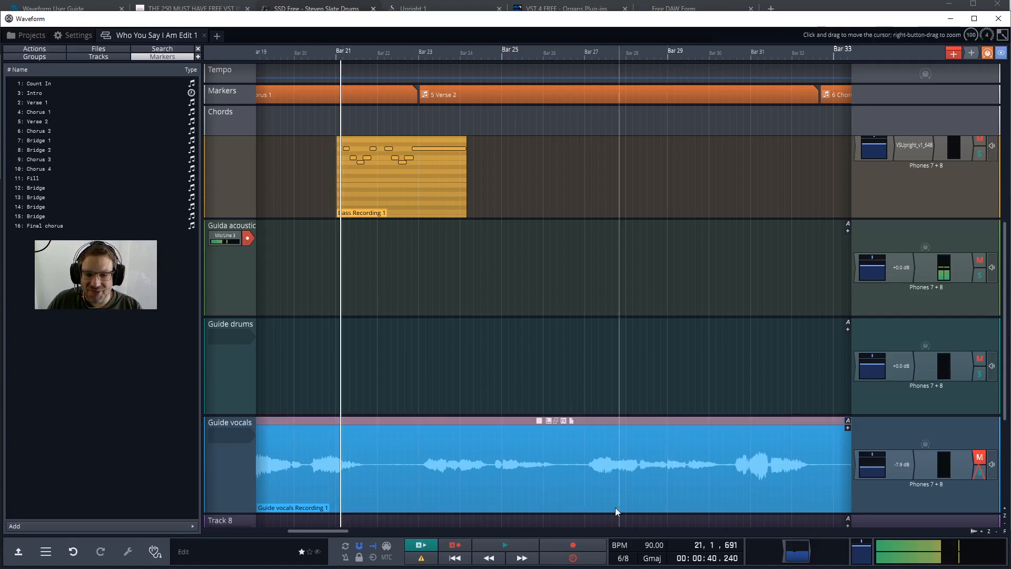
pyautogui.click(562, 545)
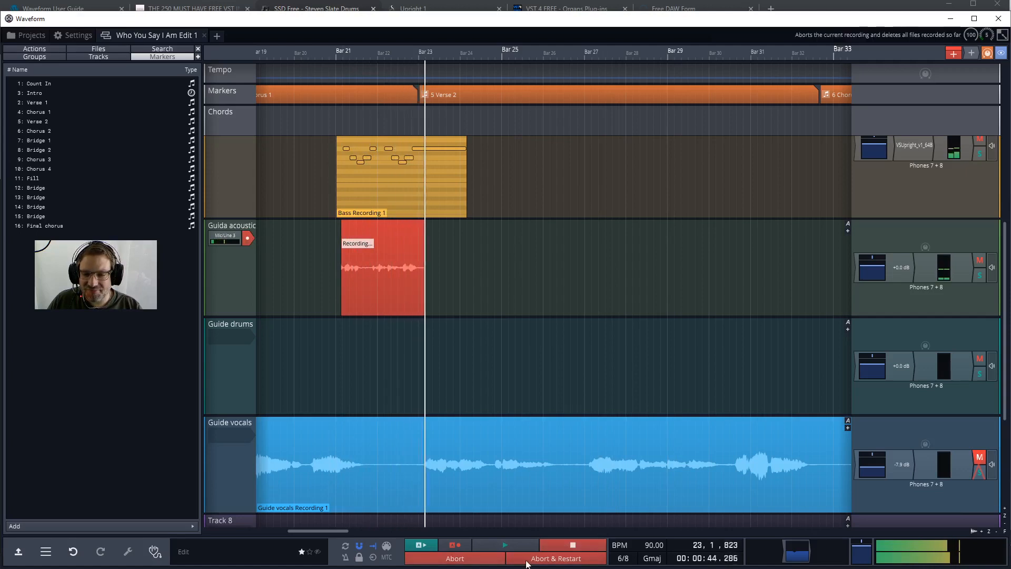
pyautogui.click(571, 544)
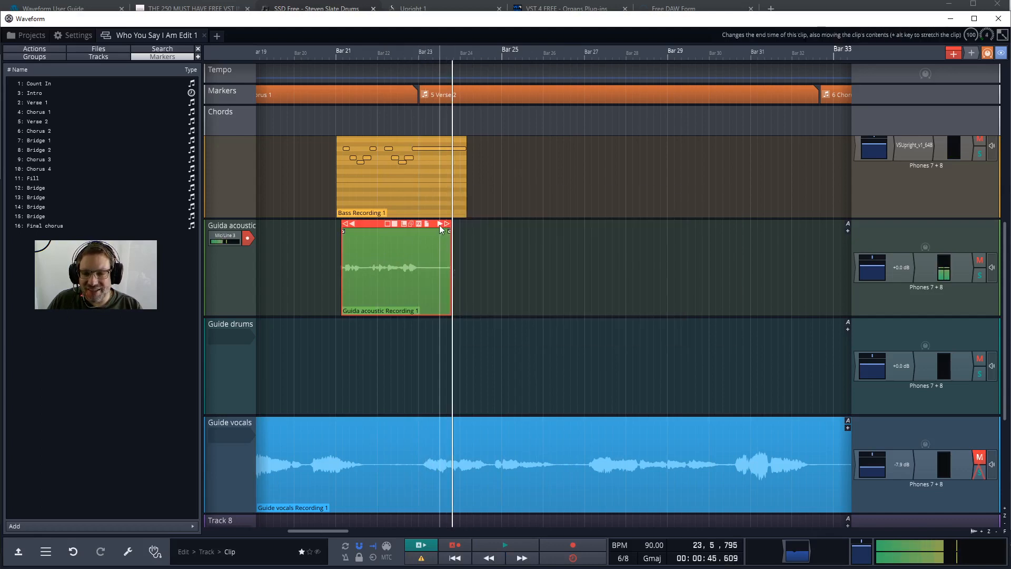
# Trim the end of the newly recorded Guida acoustic clip slightly and shift the clip slightly later on the timeline.
pyautogui.moveTo(447, 224)
pyautogui.mouseDown()
pyautogui.moveTo(415, 221)
pyautogui.moveTo(445, 225)
pyautogui.moveTo(396, 235)
pyautogui.moveTo(447, 237)
pyautogui.mouseUp()
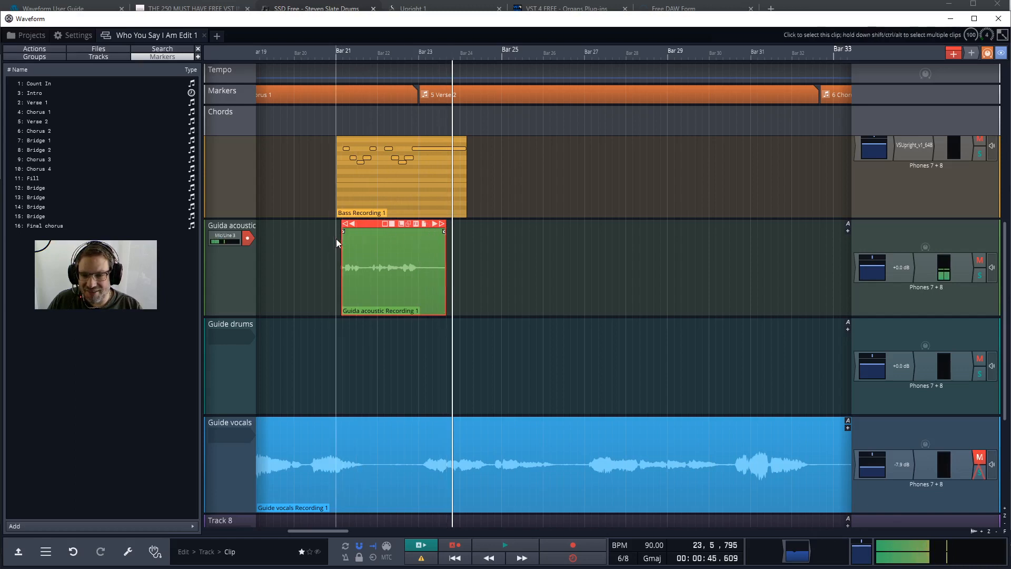
pyautogui.moveTo(344, 233)
pyautogui.mouseDown()
pyautogui.moveTo(387, 229)
pyautogui.moveTo(334, 234)
pyautogui.mouseUp()
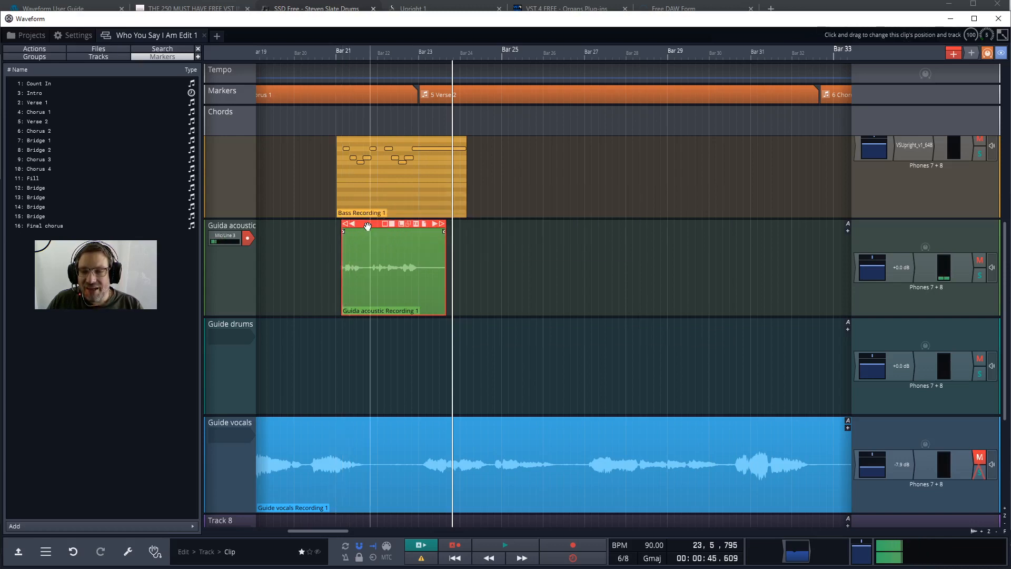
pyautogui.moveTo(367, 233)
pyautogui.mouseDown()
pyautogui.moveTo(286, 233)
pyautogui.moveTo(370, 233)
pyautogui.mouseUp()
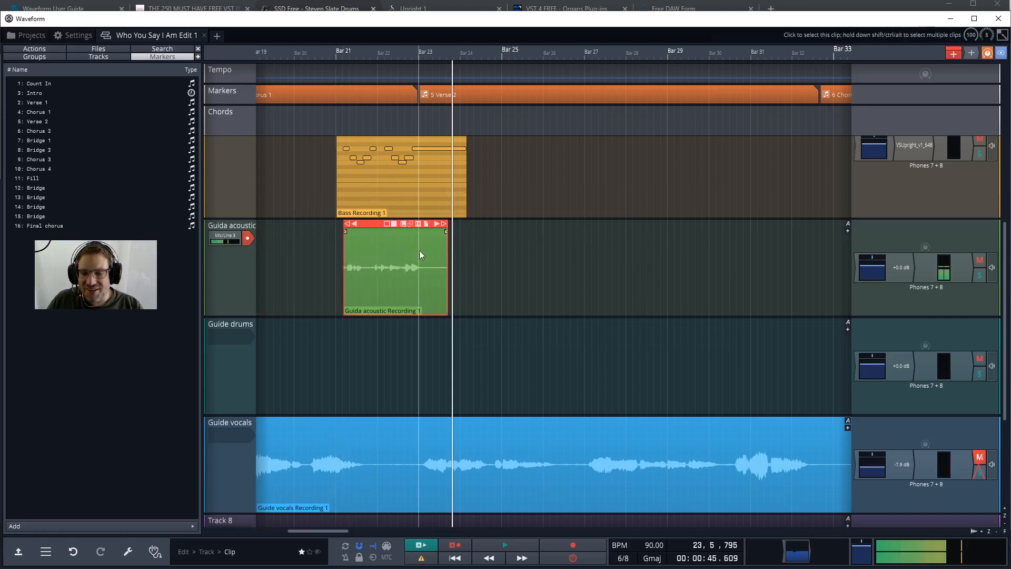
# Delete the recorded clip on the Guida acoustic track together with its source files.
pyautogui.click(367, 250)
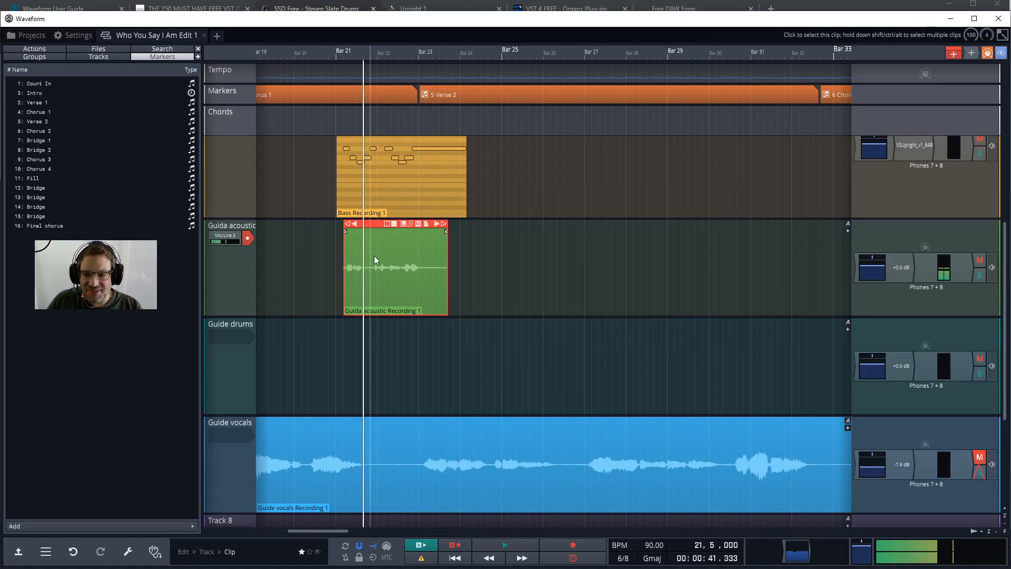
pyautogui.rightClick(374, 256)
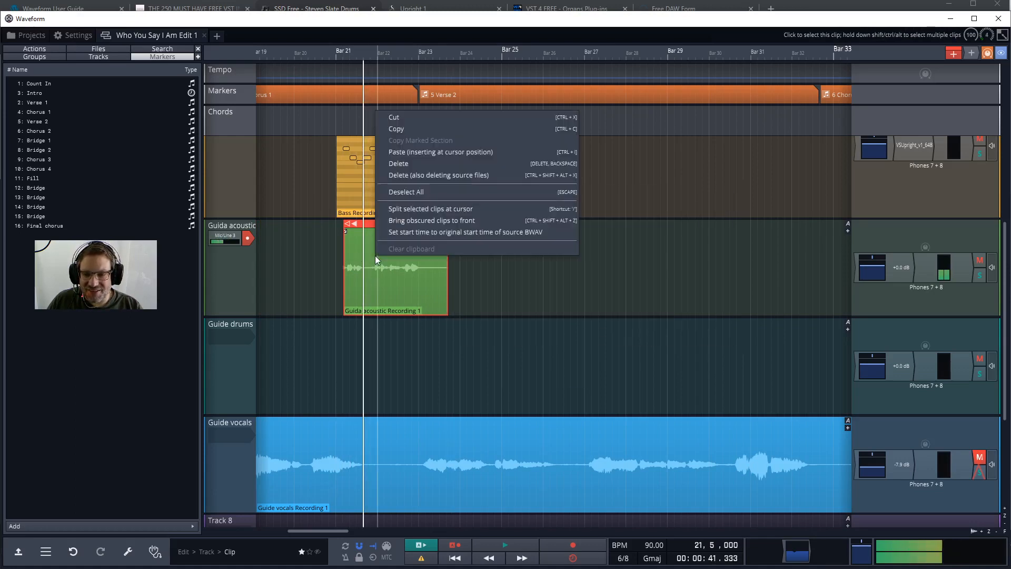
pyautogui.click(428, 175)
pyautogui.click(475, 321)
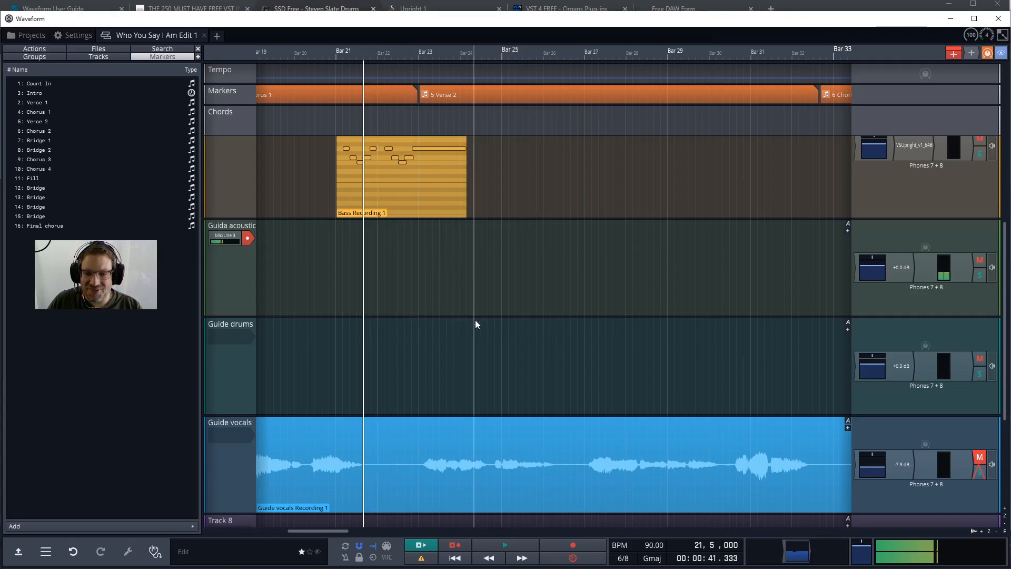